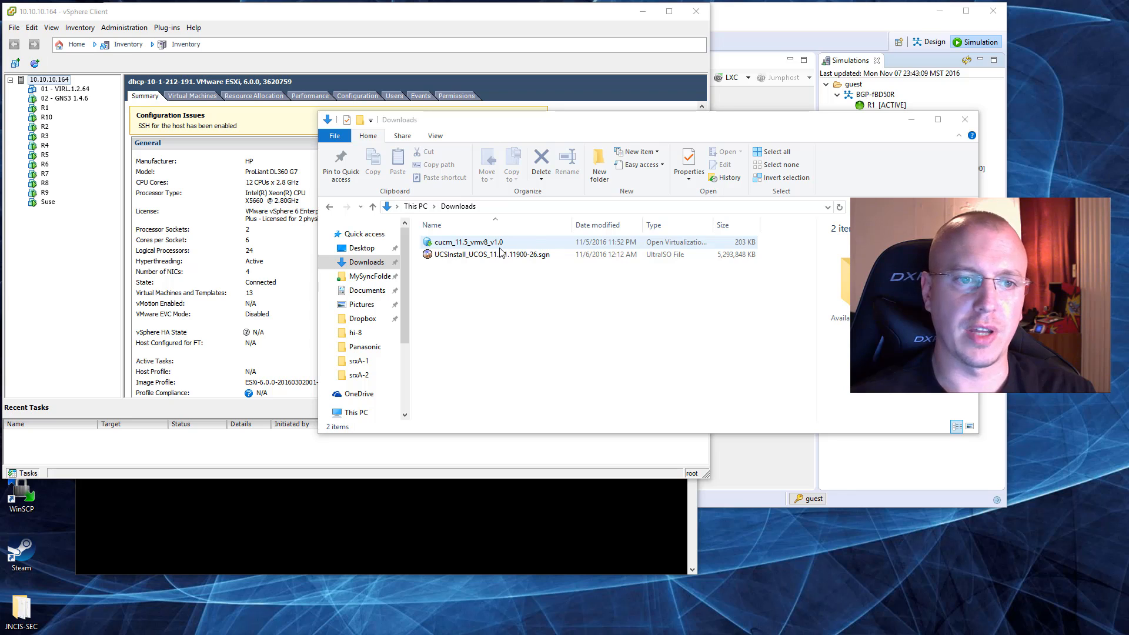
# Step: Open the UCSInstall_UCOS_11.5.1.11900-26.sgn image from the Downloads folder in UltraISO
pyautogui.click(510, 256)
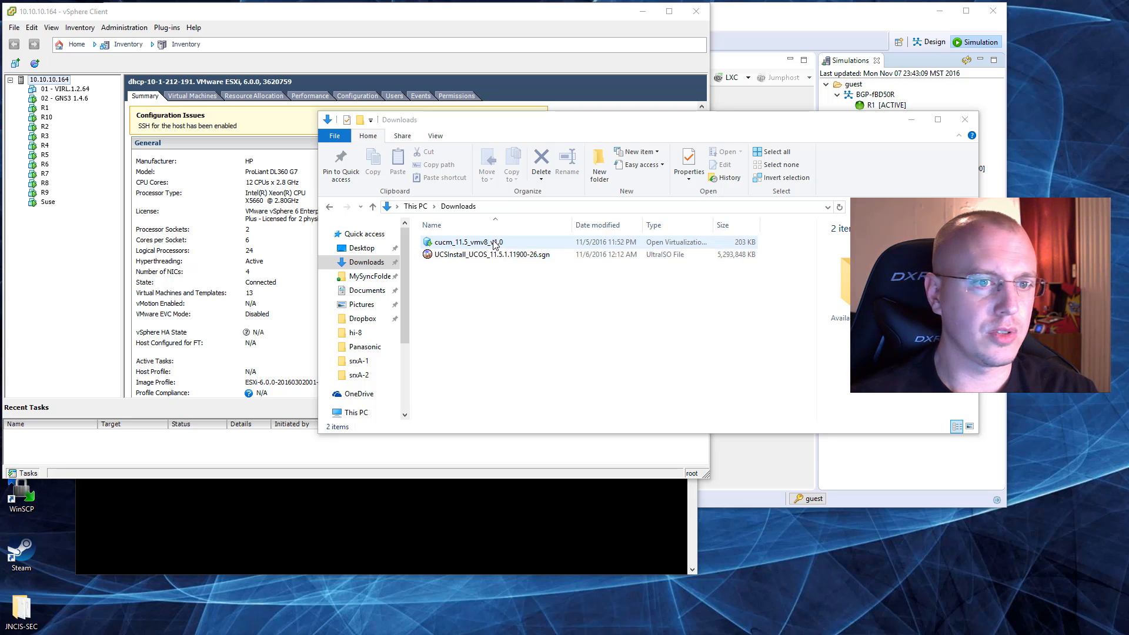
pyautogui.rightClick(493, 258)
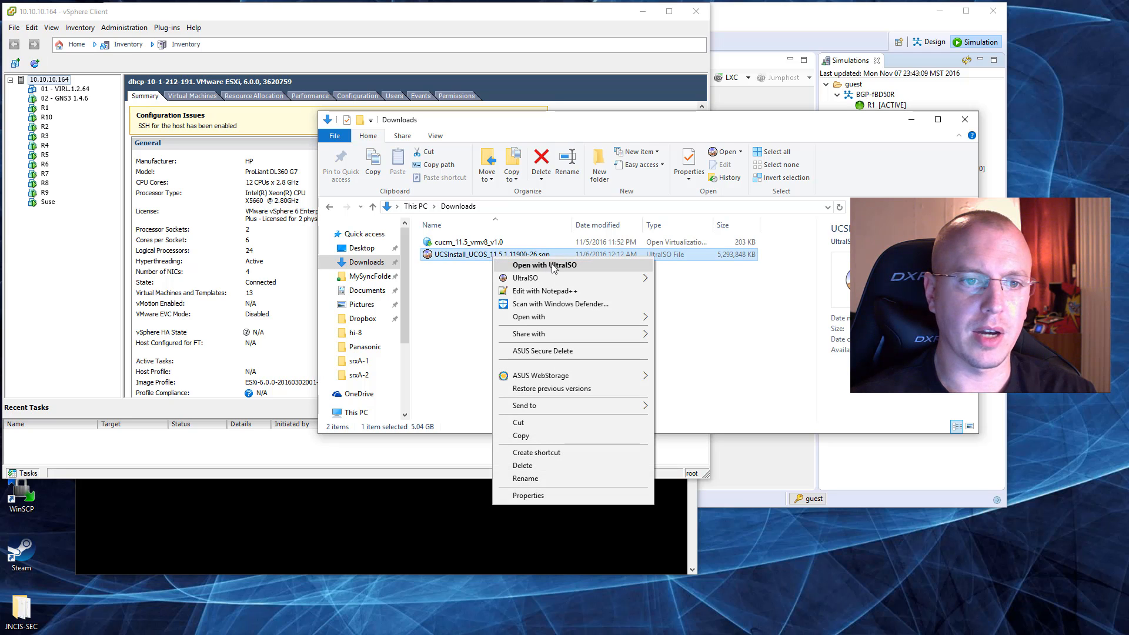
pyautogui.click(555, 266)
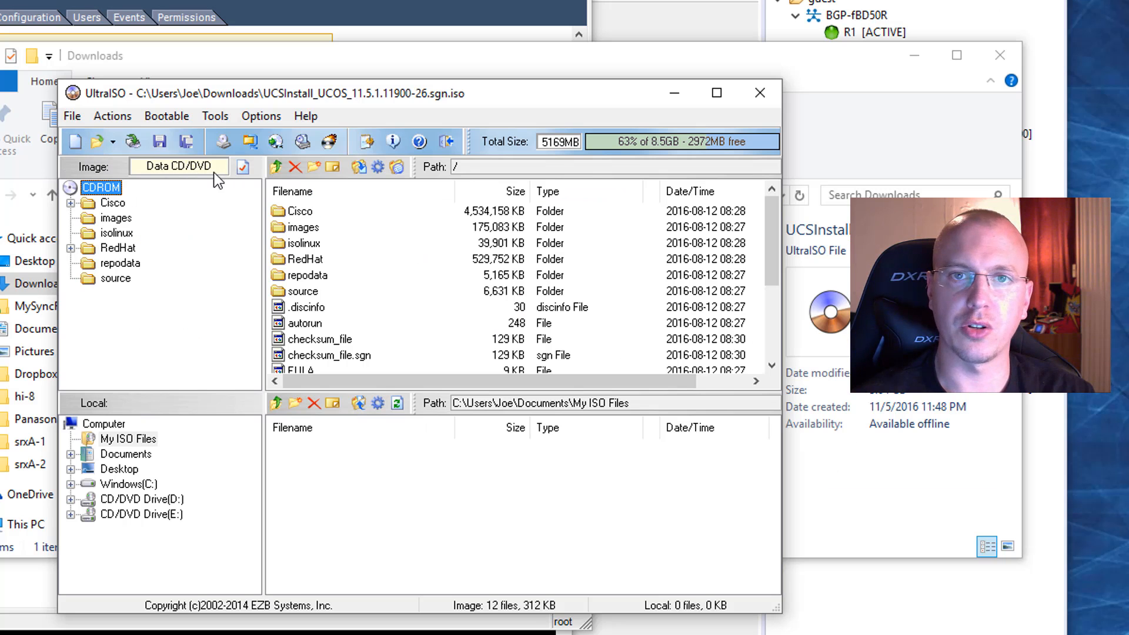
# Step: Enable boot info table generation and load the boot file 10.5.bif from the Cisco network folder into the image
pyautogui.click(169, 117)
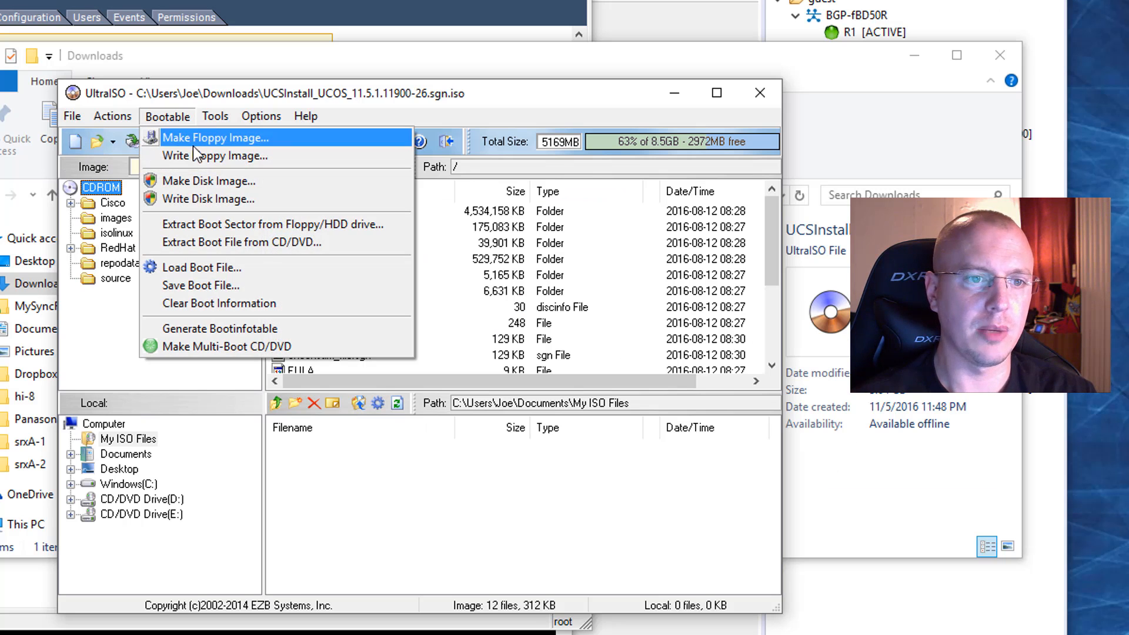
pyautogui.click(268, 328)
pyautogui.click(177, 116)
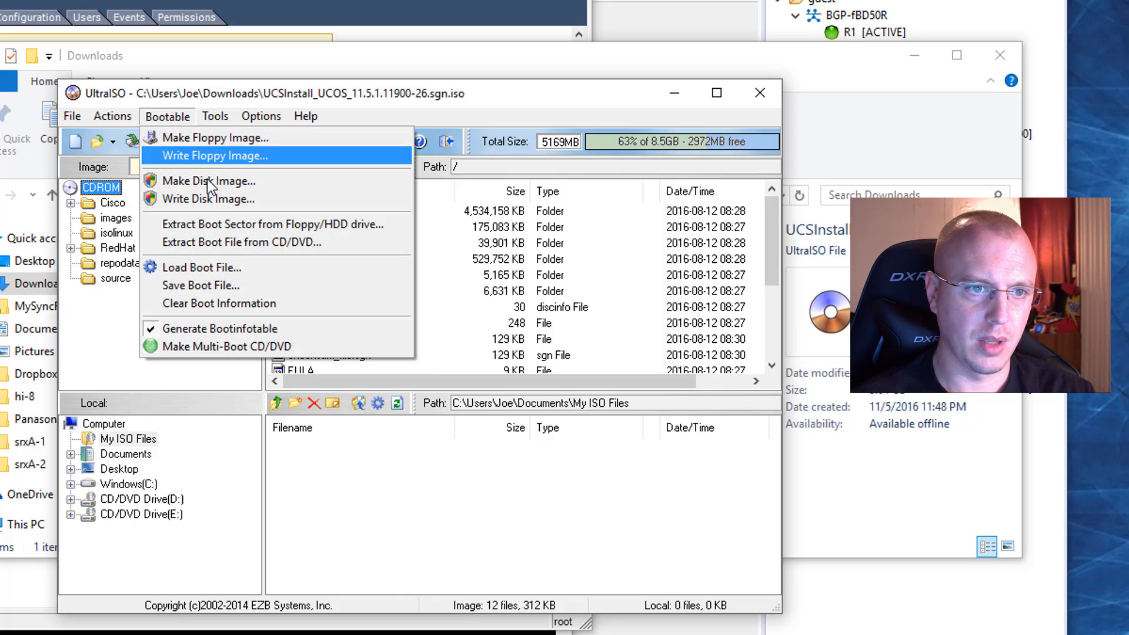
pyautogui.click(229, 266)
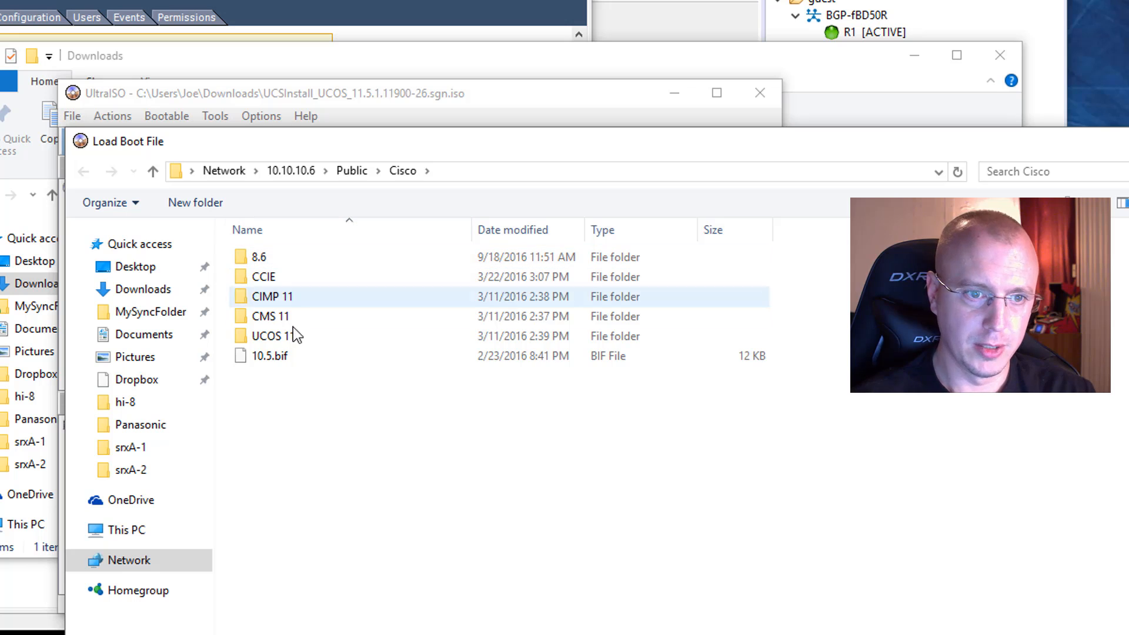
pyautogui.doubleClick(279, 355)
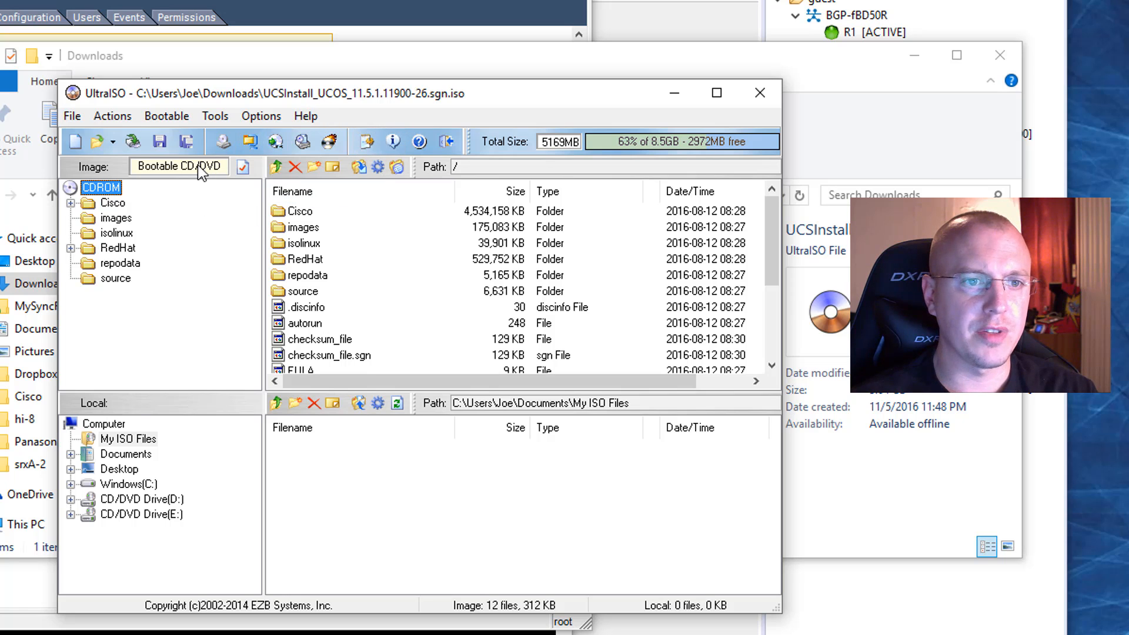
# Step: Save the bootable image in Downloads as UCSInstall_UCOS_11.5.1.11900-26-BOOT.sgn in standard ISO format and close UltraISO
pyautogui.click(185, 141)
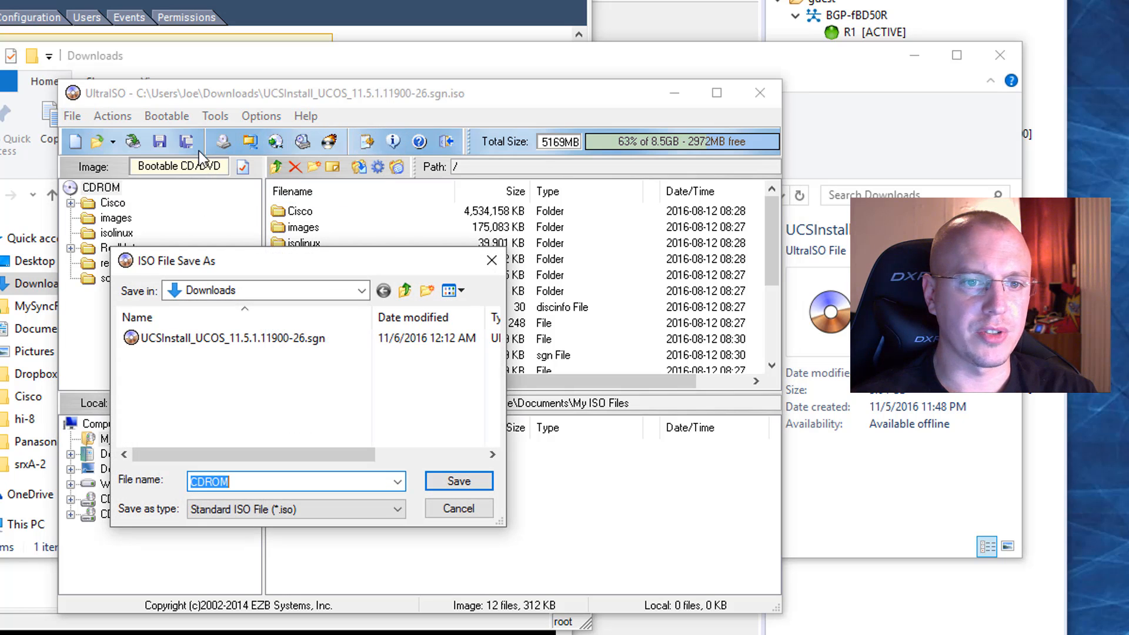
pyautogui.click(282, 343)
pyautogui.doubleClick(369, 482)
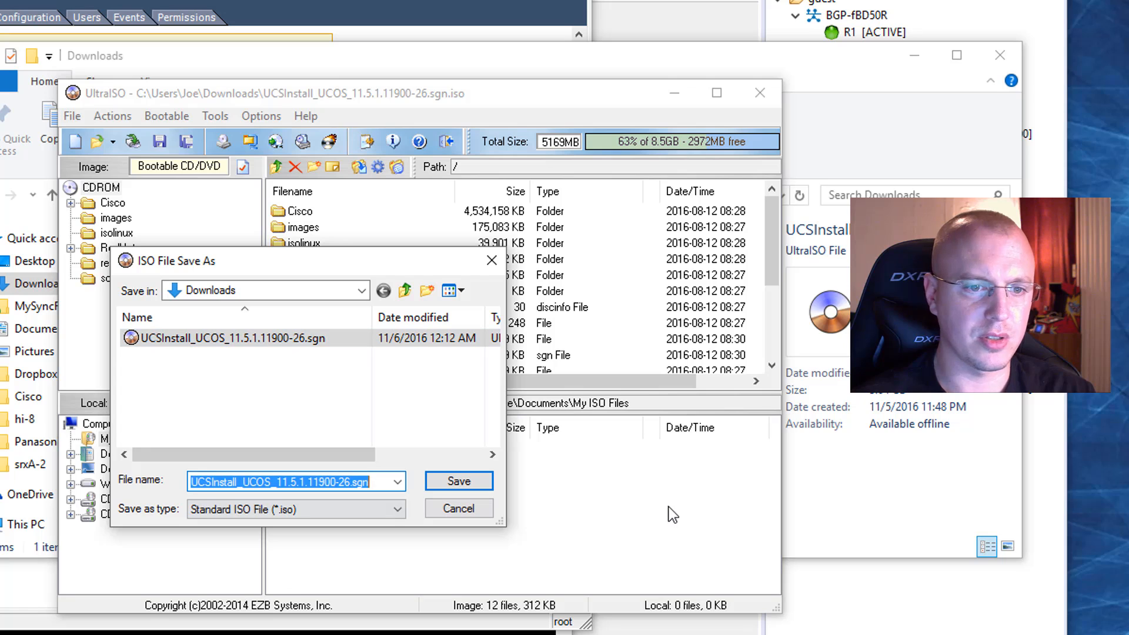
pyautogui.press('Right')
pyautogui.press('Left')
pyautogui.press('Left')
pyautogui.press('Left')
pyautogui.press('Left')
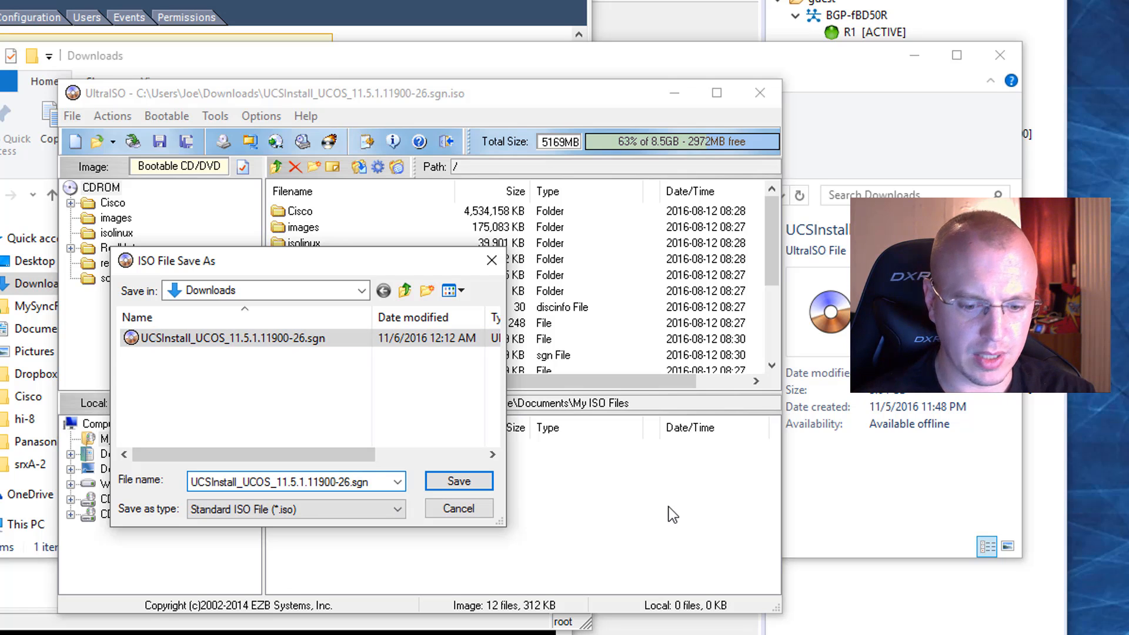
pyautogui.write('-BOOT')
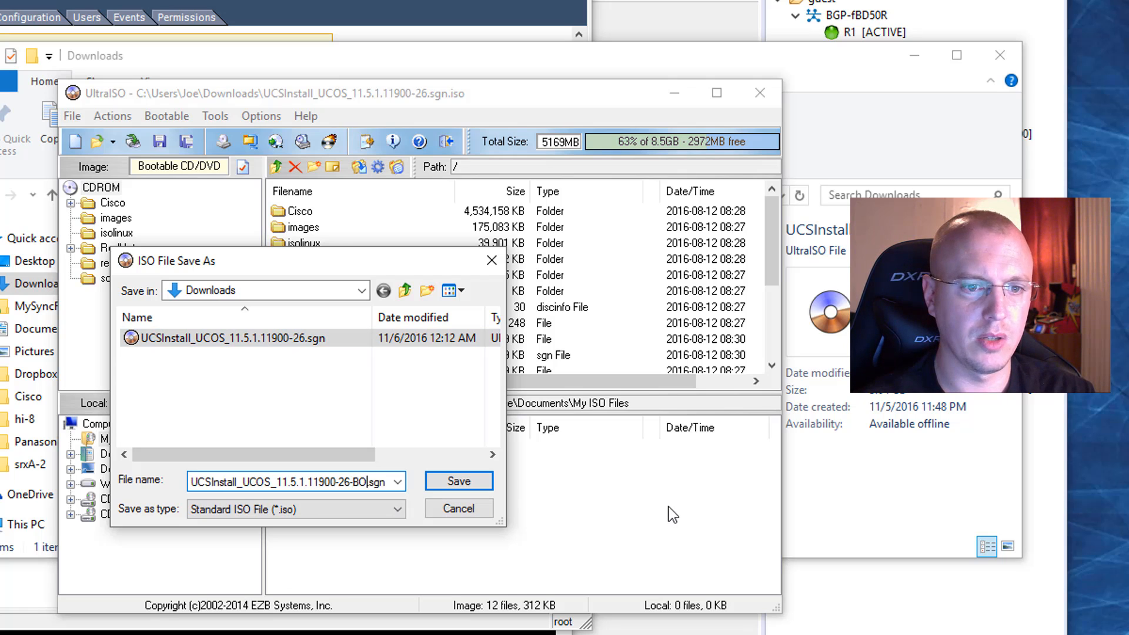
pyautogui.click(455, 483)
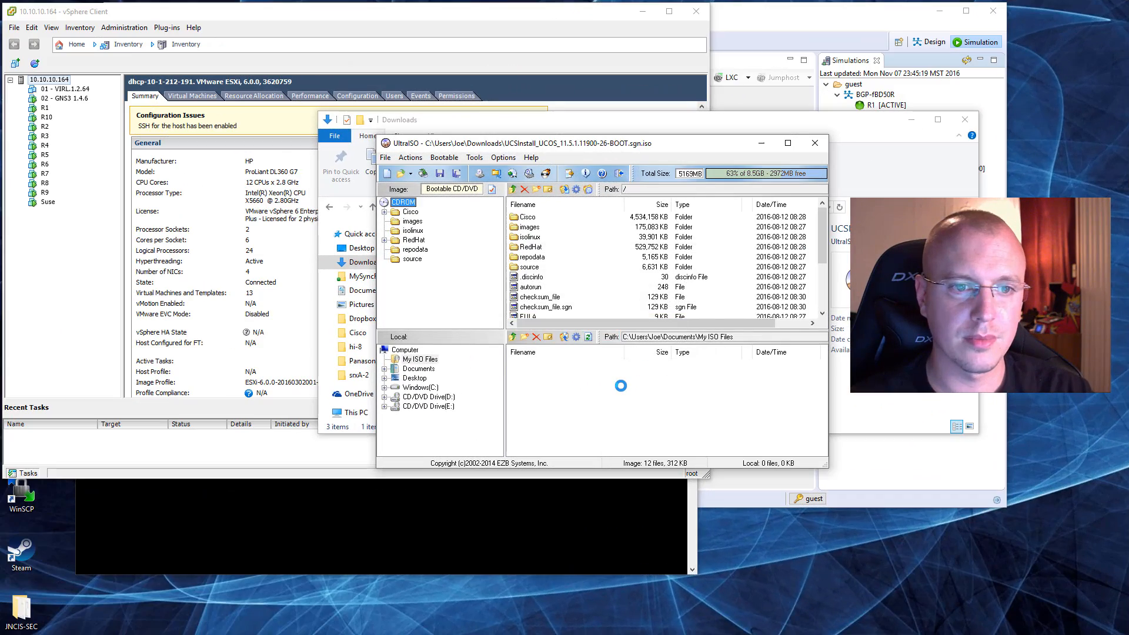
pyautogui.click(822, 147)
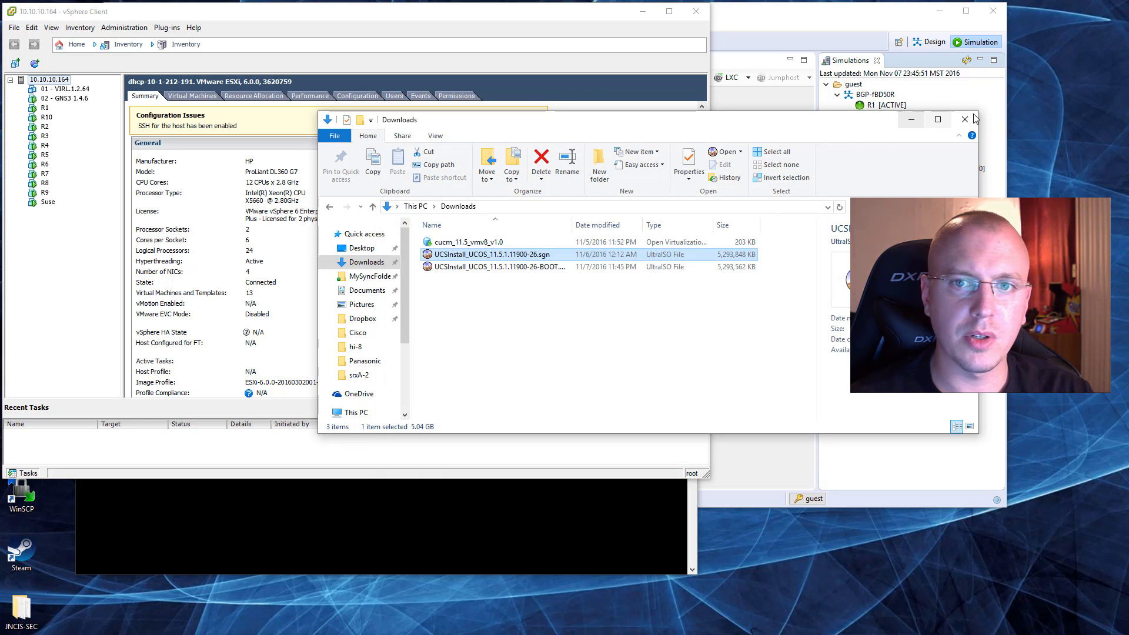
# Step: Switch to vSphere Client and start deploying the OVF template cucm_11.5_vmv8_v1.0.ova, keeping the default name Cisco Unified Communications Manager (CUCM)
pyautogui.click(911, 120)
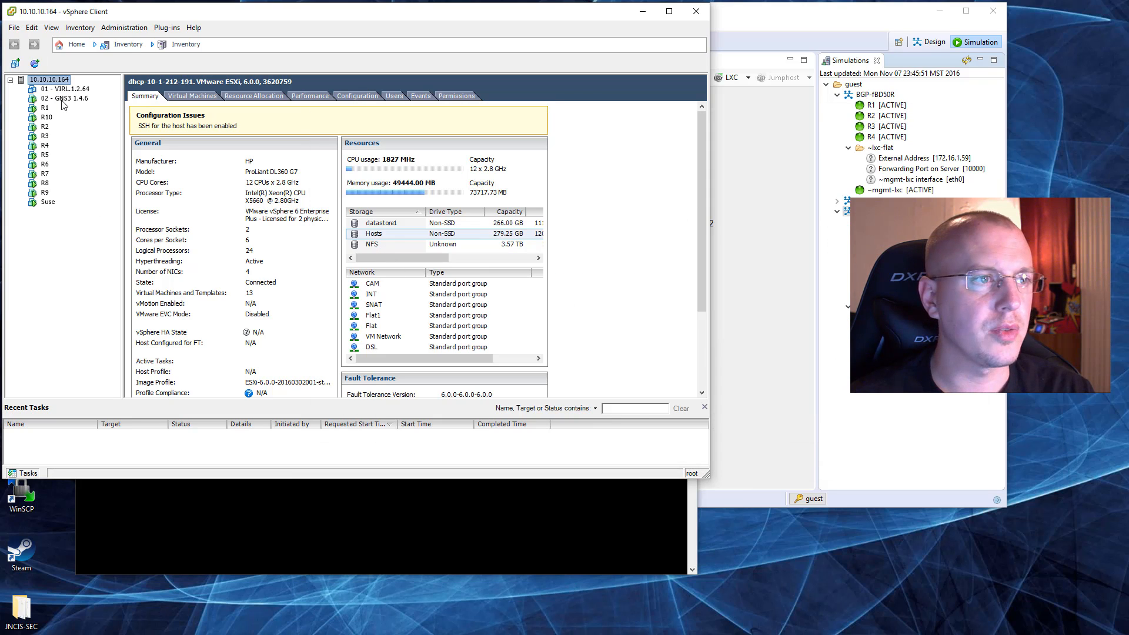
pyautogui.click(14, 28)
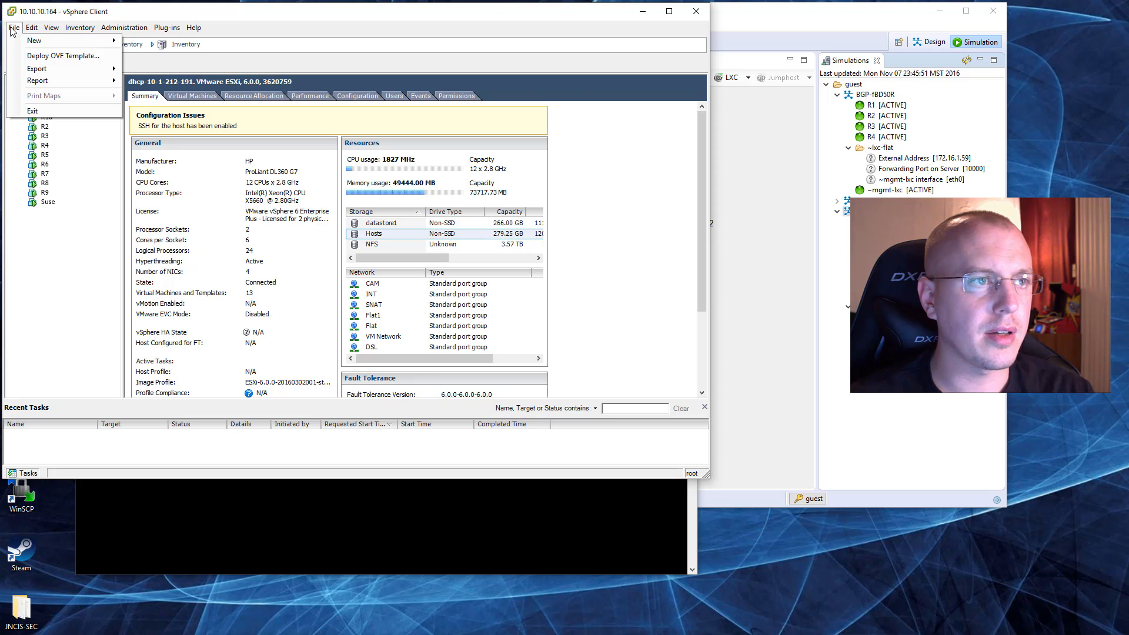
pyautogui.click(109, 59)
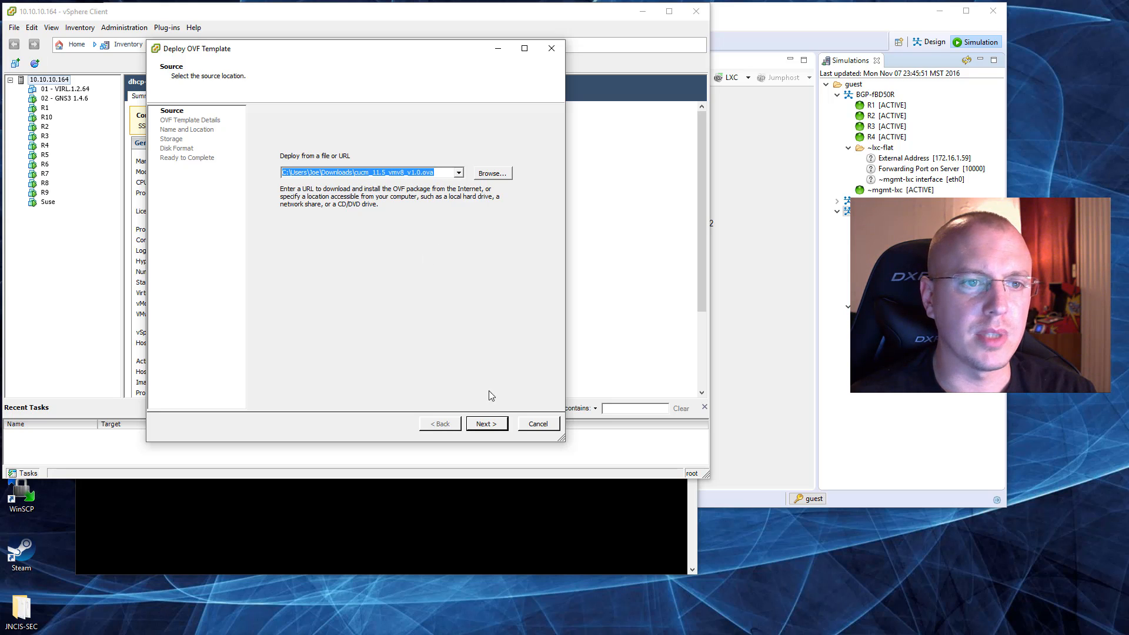
pyautogui.click(495, 425)
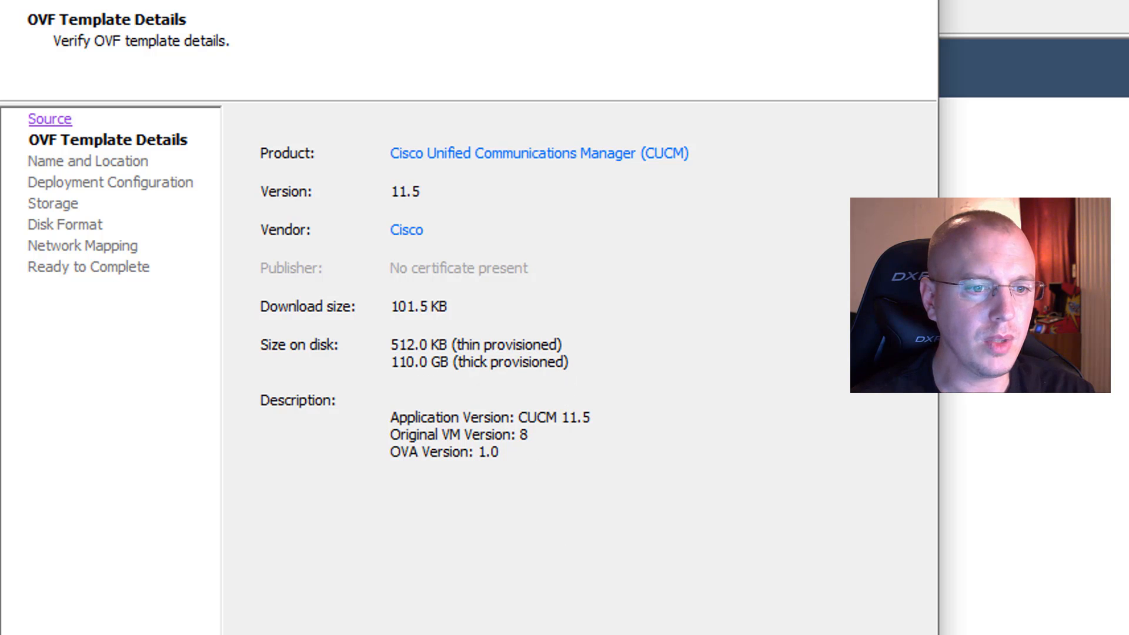
pyautogui.click(770, 634)
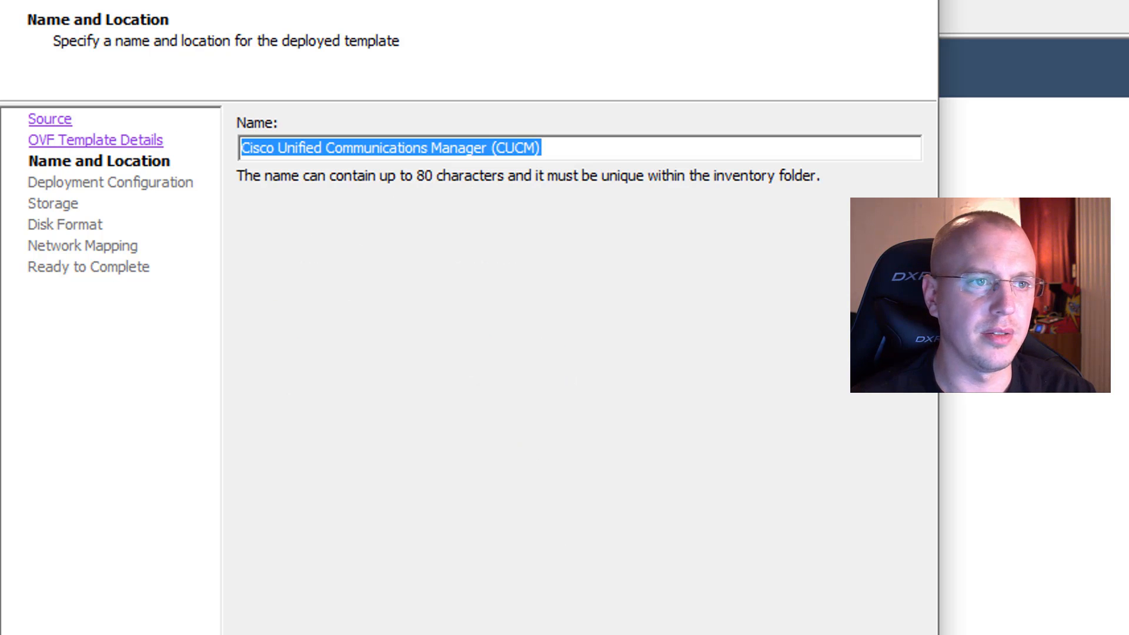
pyautogui.click(770, 634)
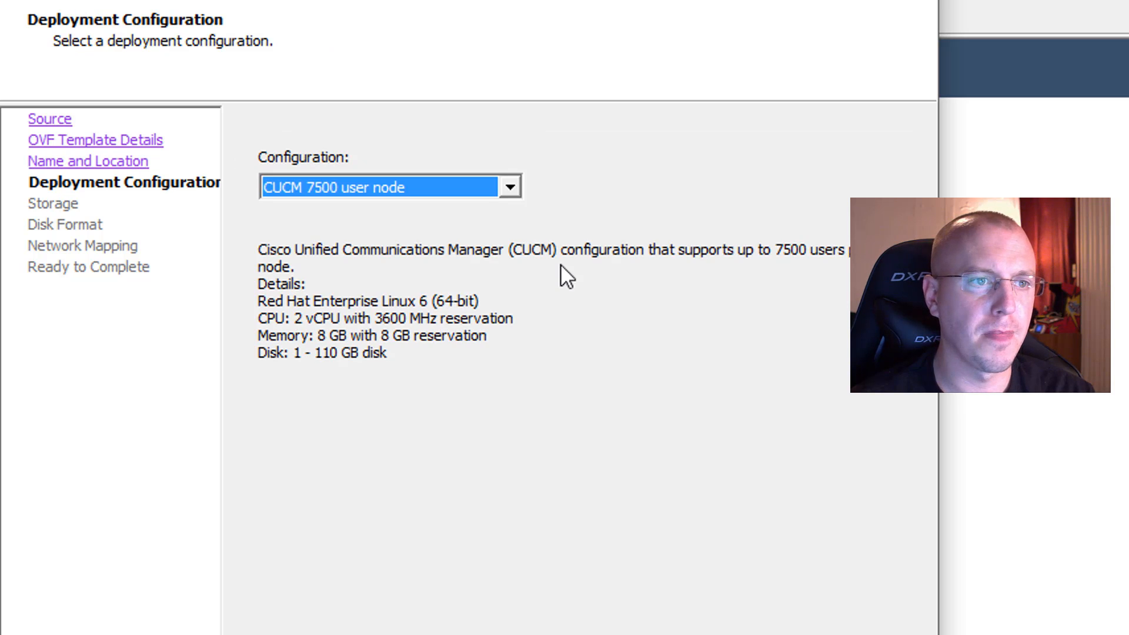
# Step: Review the available deployment configurations and choose CUCM 10000 user node for the template
pyautogui.click(506, 188)
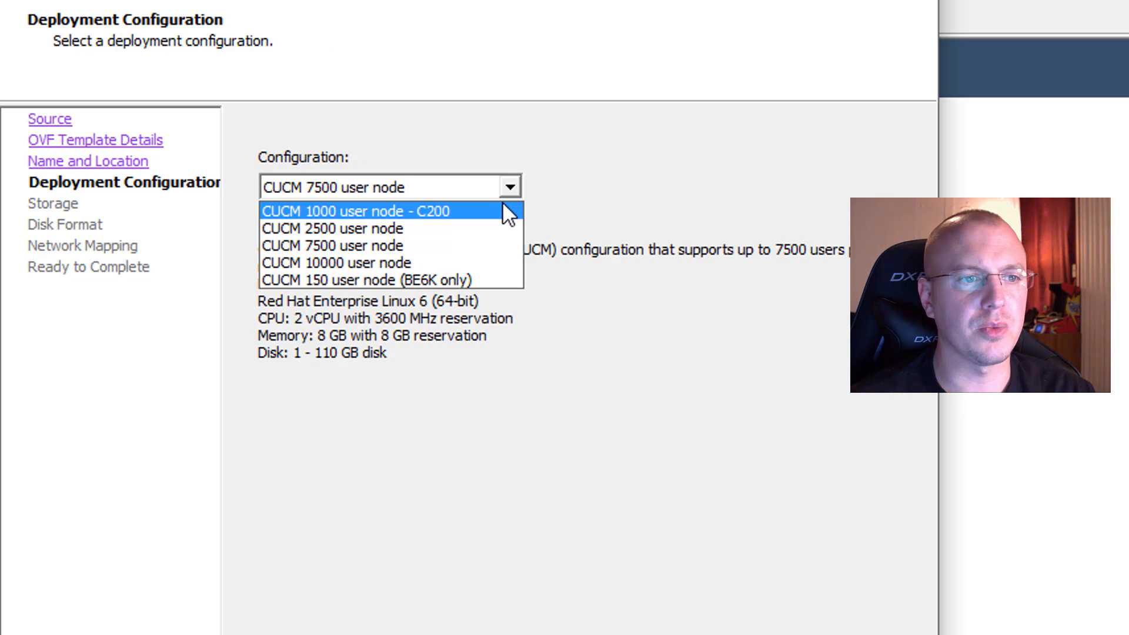
pyautogui.click(503, 211)
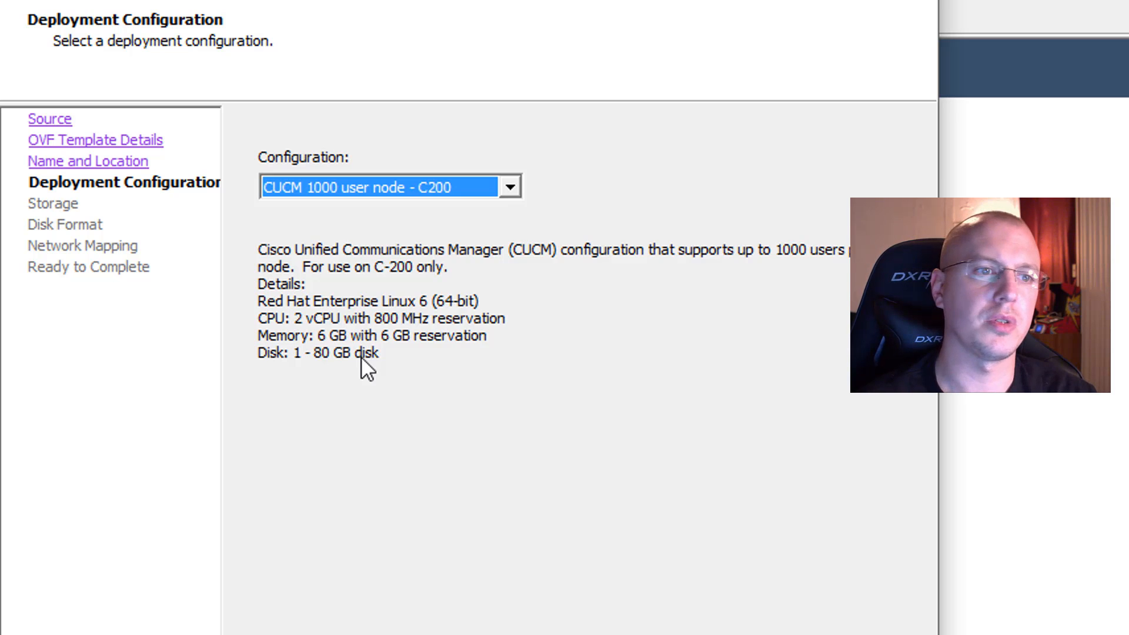
pyautogui.press('Down')
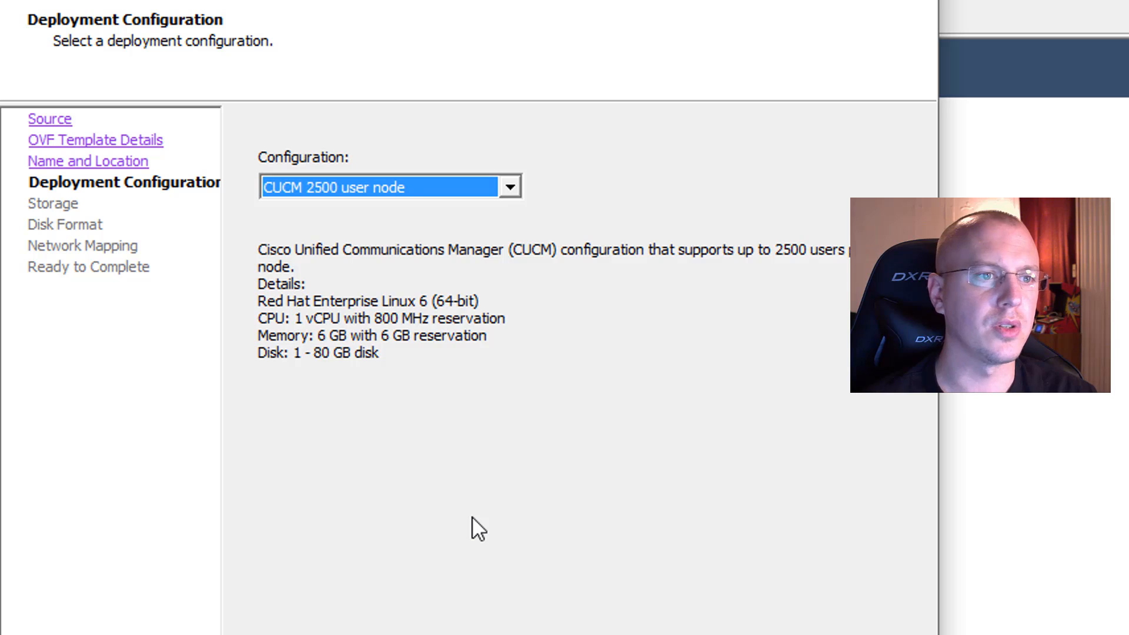
pyautogui.press('Down')
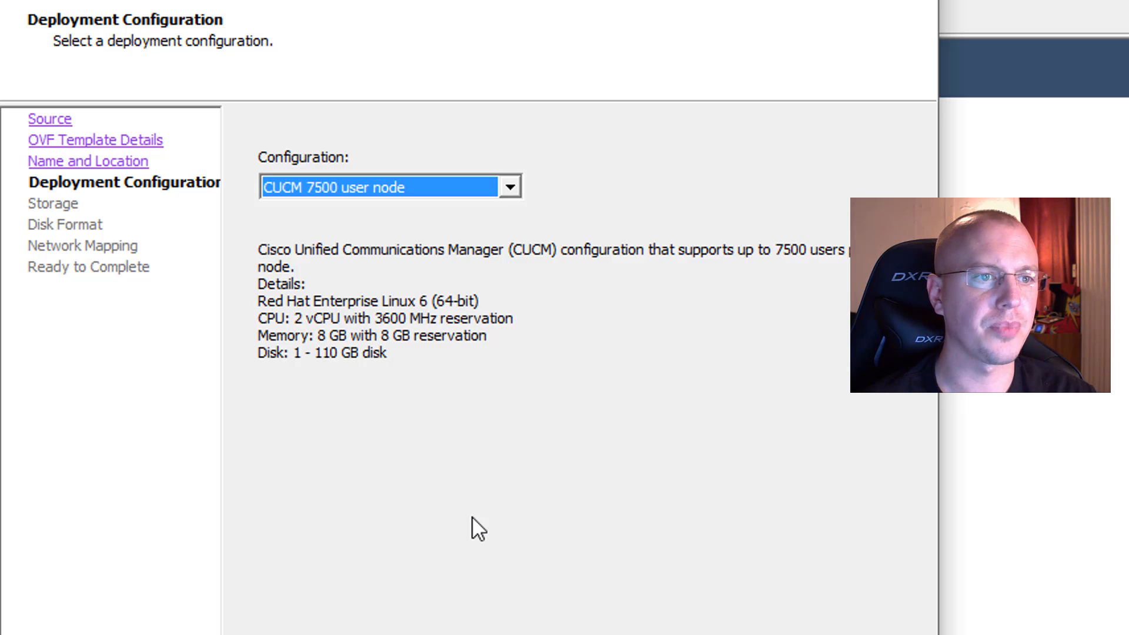
pyautogui.press('Down')
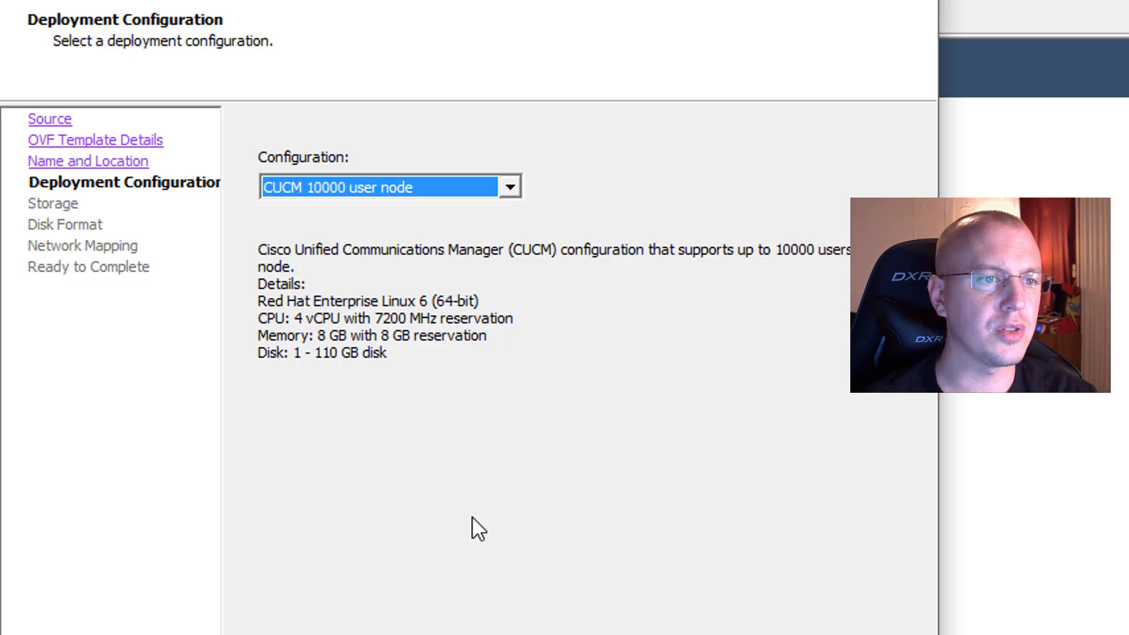
pyautogui.press('Down')
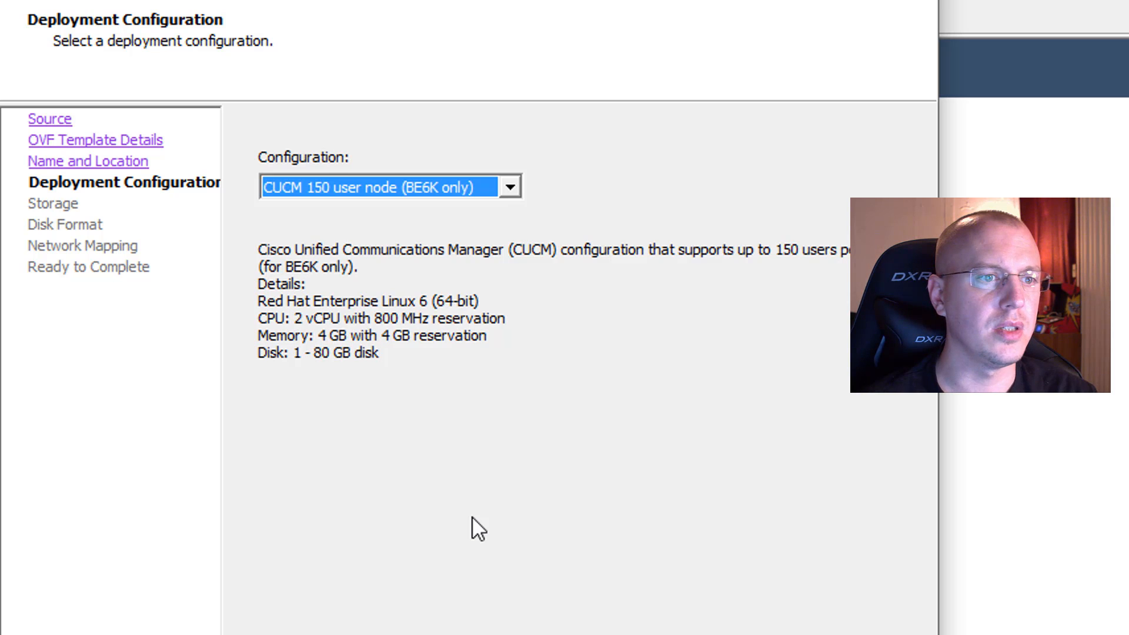
pyautogui.press('Up')
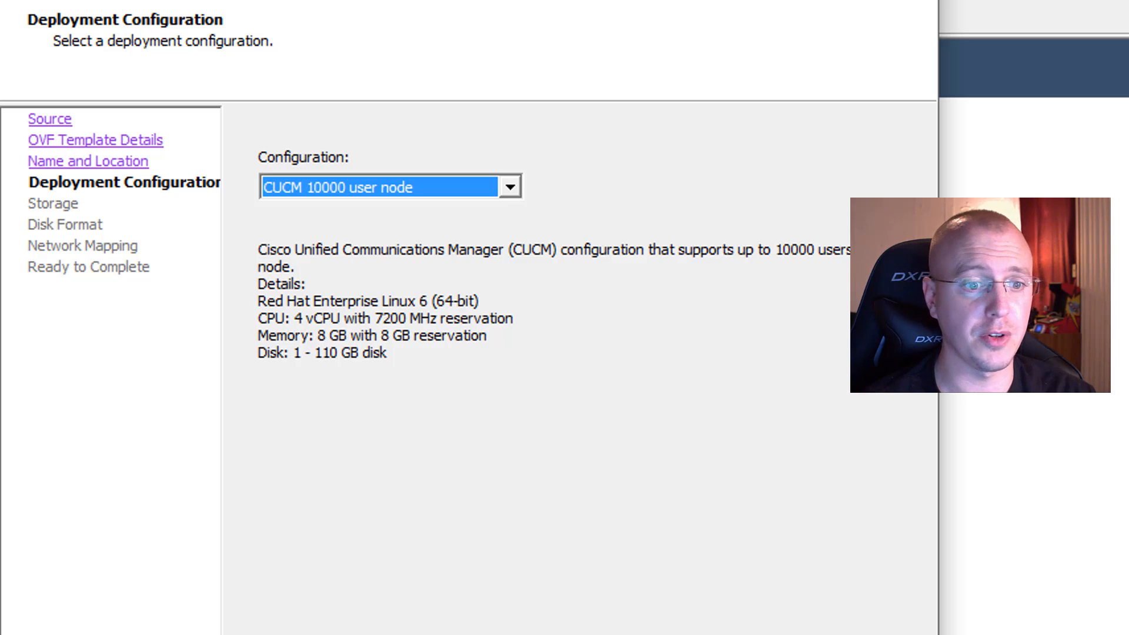
pyautogui.press('Return')
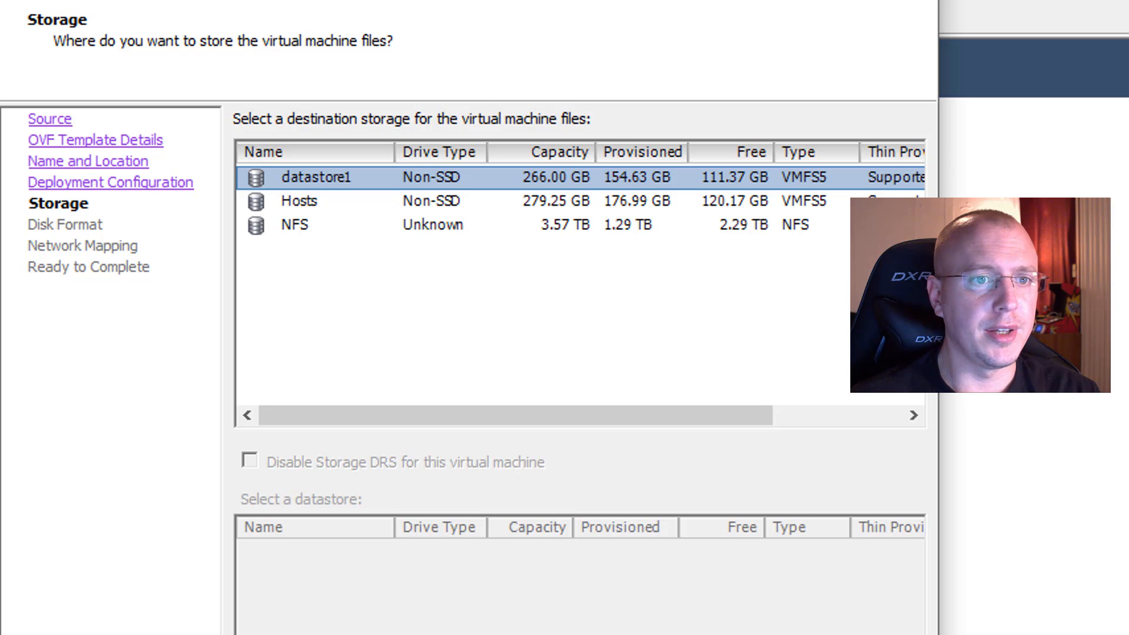
# Step: Store the virtual machine files on the Hosts datastore with the Thick Provision Eager Zeroed disk format
pyautogui.click(520, 203)
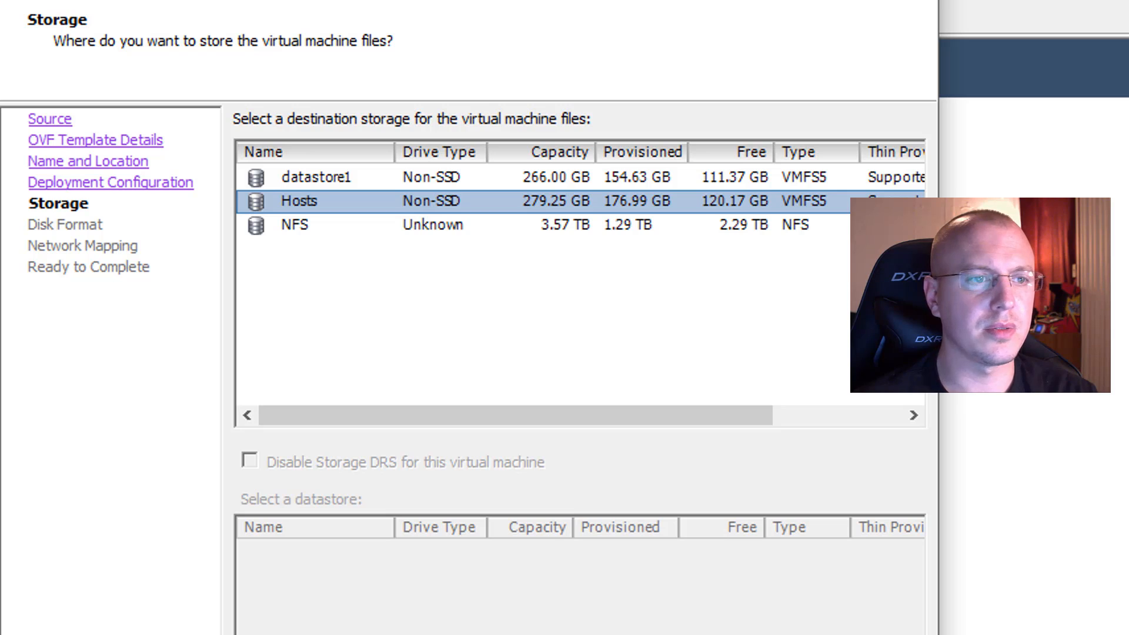
pyautogui.press('Return')
pyautogui.click(347, 286)
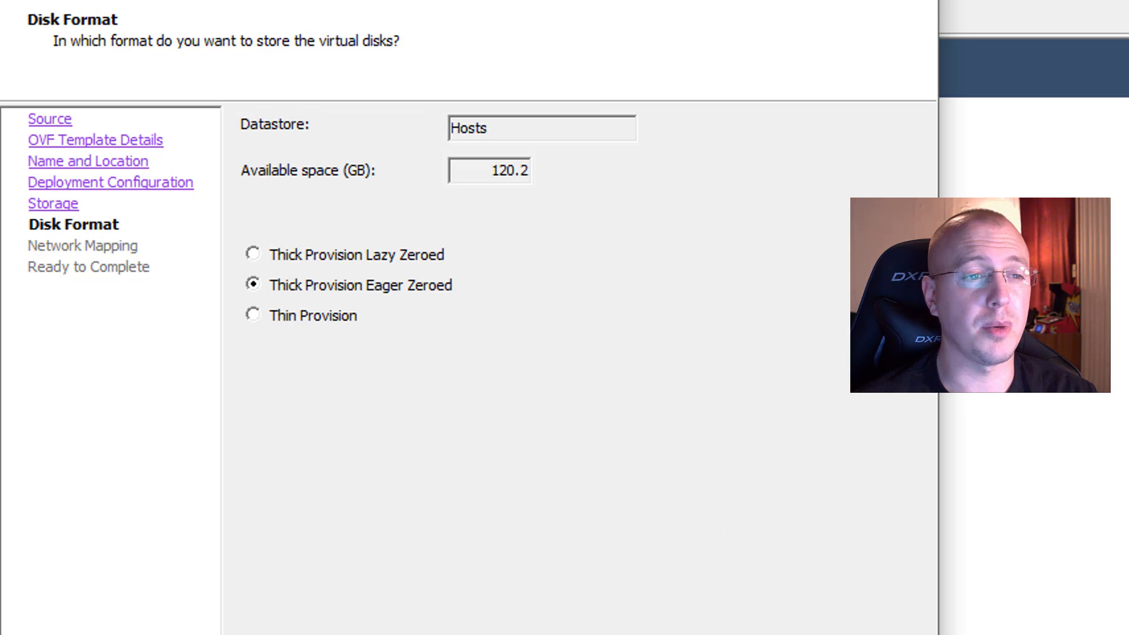
pyautogui.press('Return')
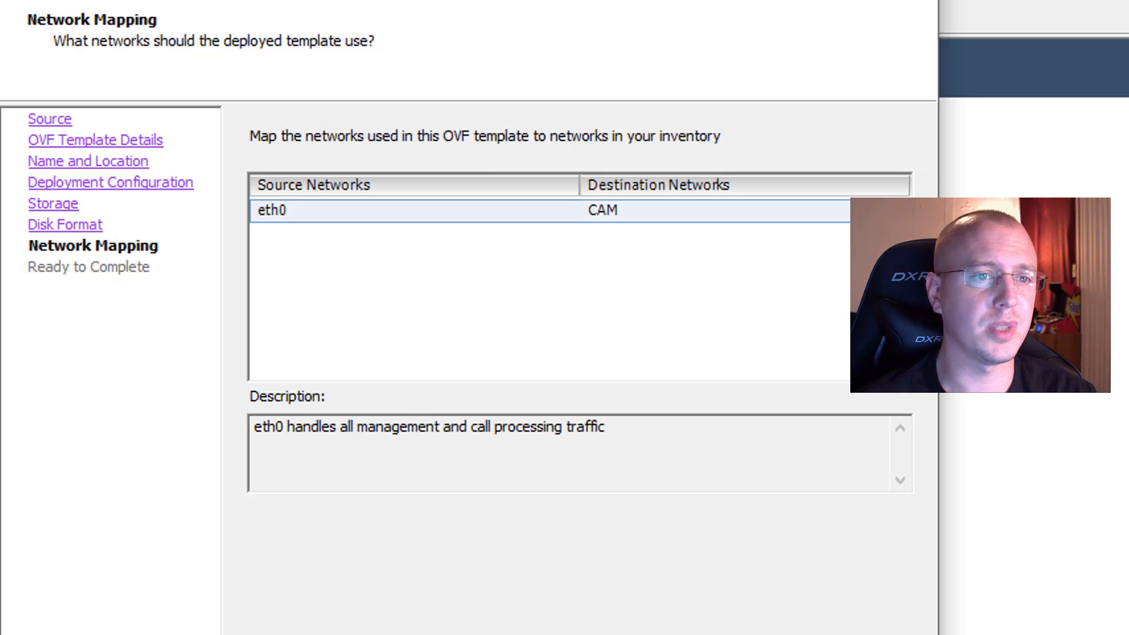
# Step: Map the eth0 source network to VM Network and try to deploy the template without powering it on
pyautogui.click(782, 217)
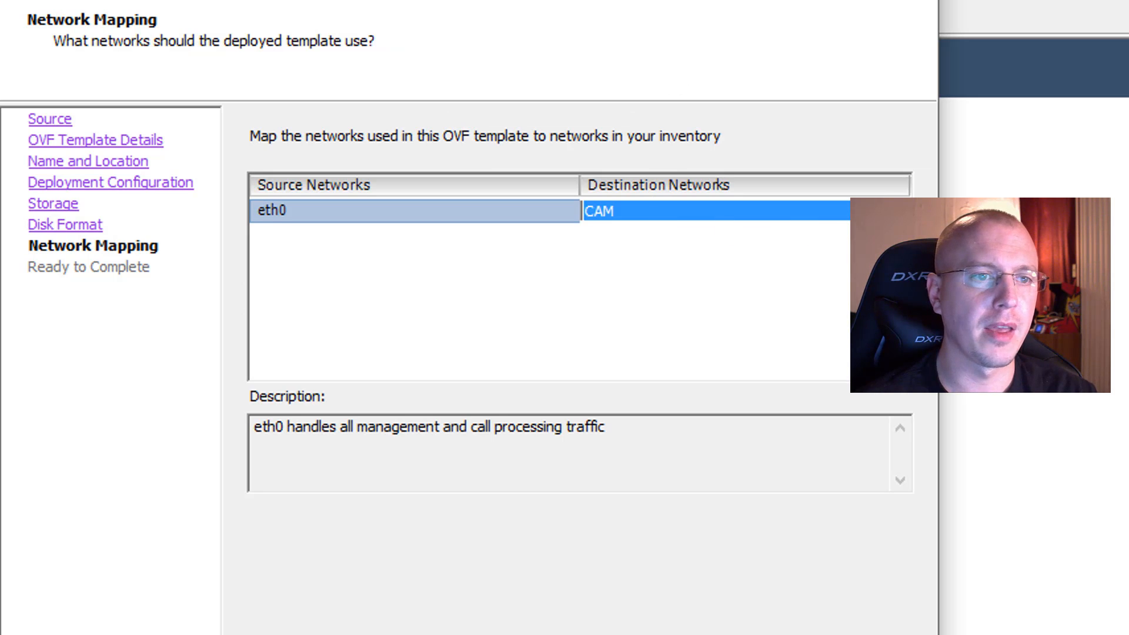
pyautogui.click(903, 211)
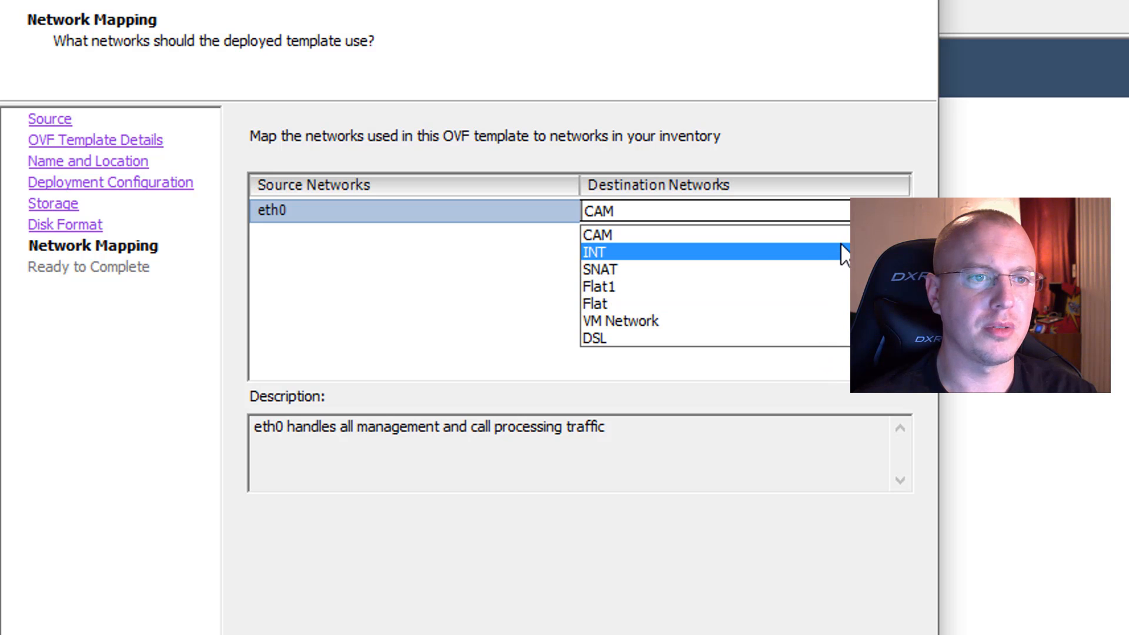
pyautogui.click(808, 323)
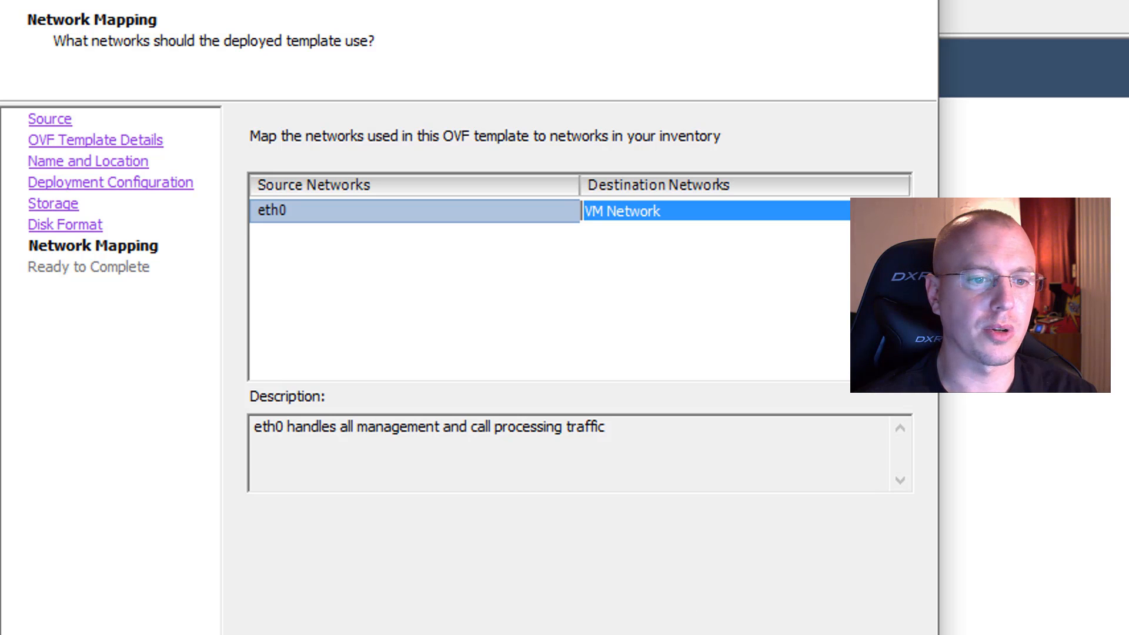
pyautogui.press('Return')
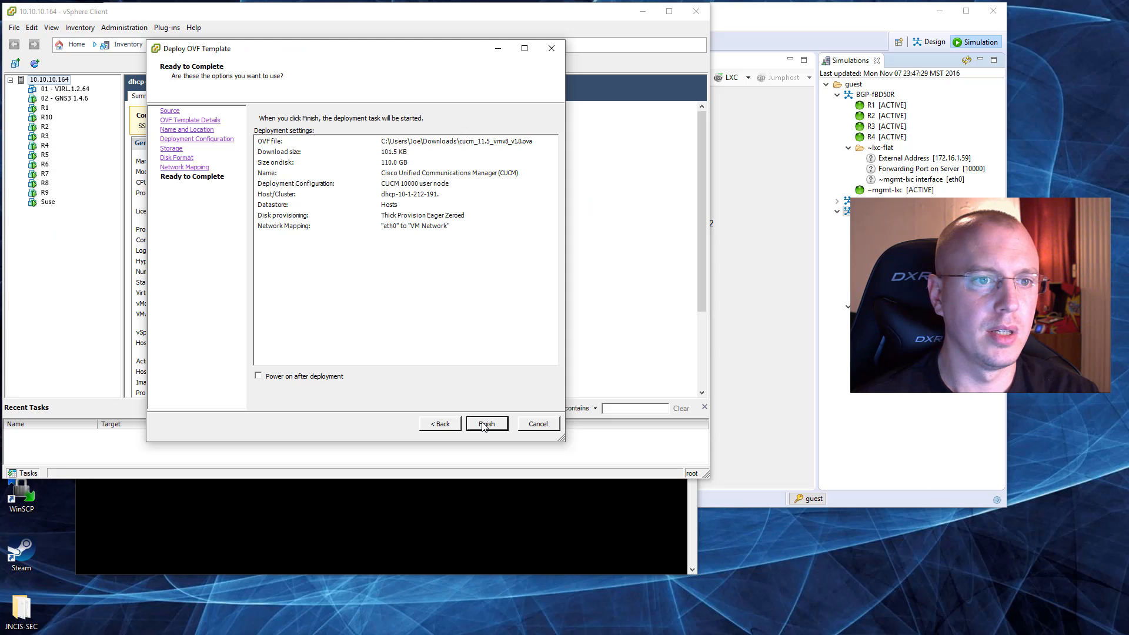
pyautogui.click(486, 425)
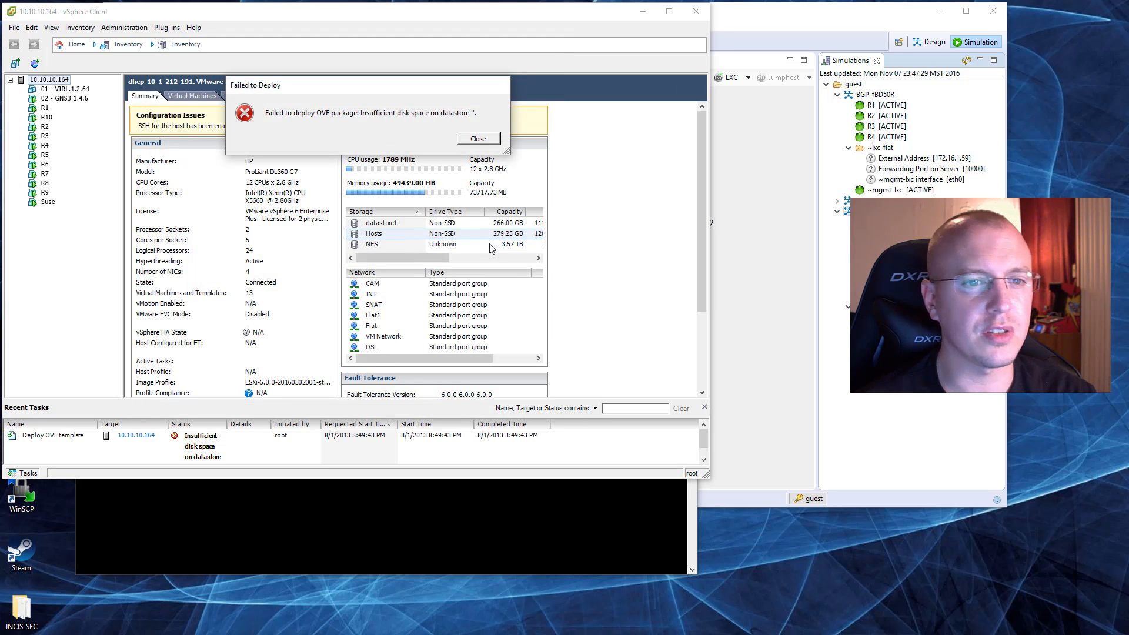
# Step: Dismiss the failed deployment notice and check the capacity and free space of the host's datastores
pyautogui.click(428, 259)
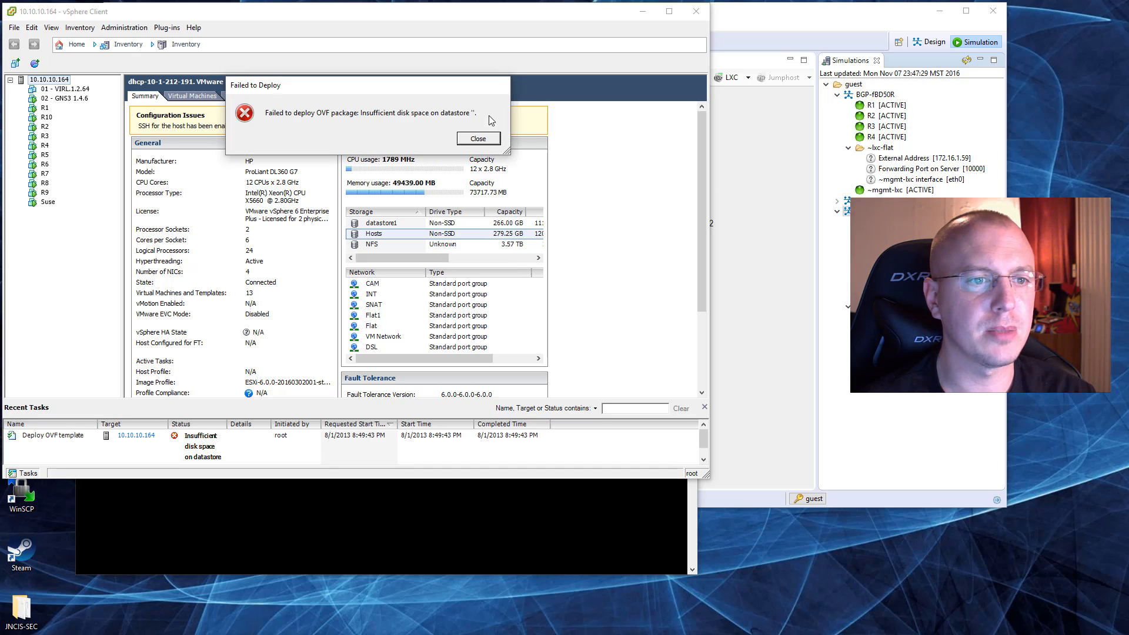
pyautogui.click(473, 140)
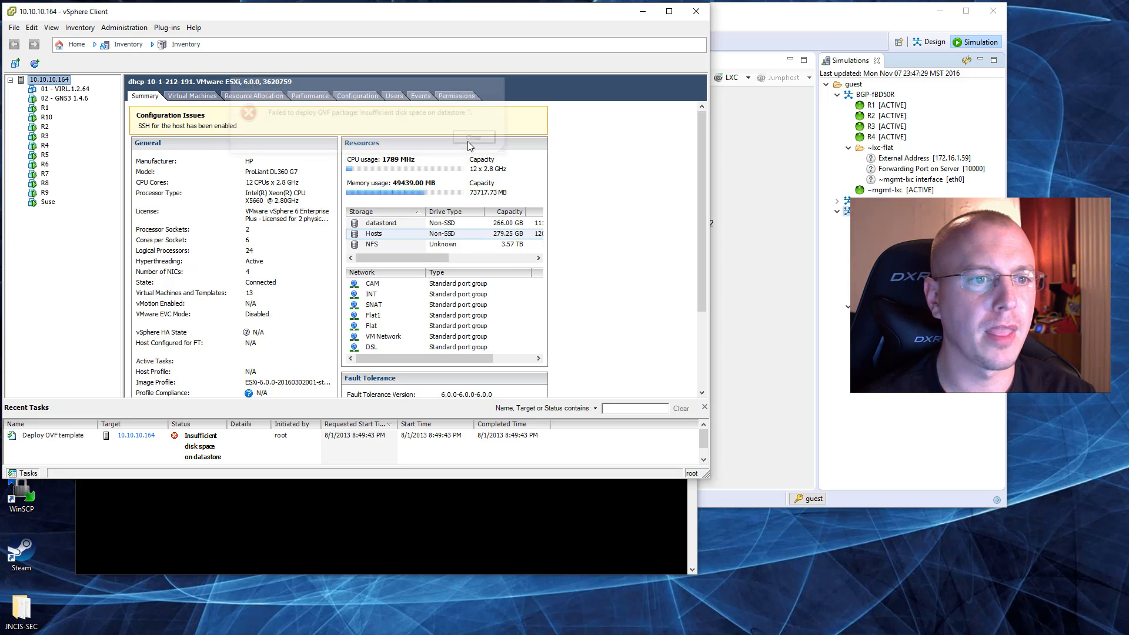
pyautogui.click(443, 224)
pyautogui.moveTo(440, 258); pyautogui.dragTo(459, 269)
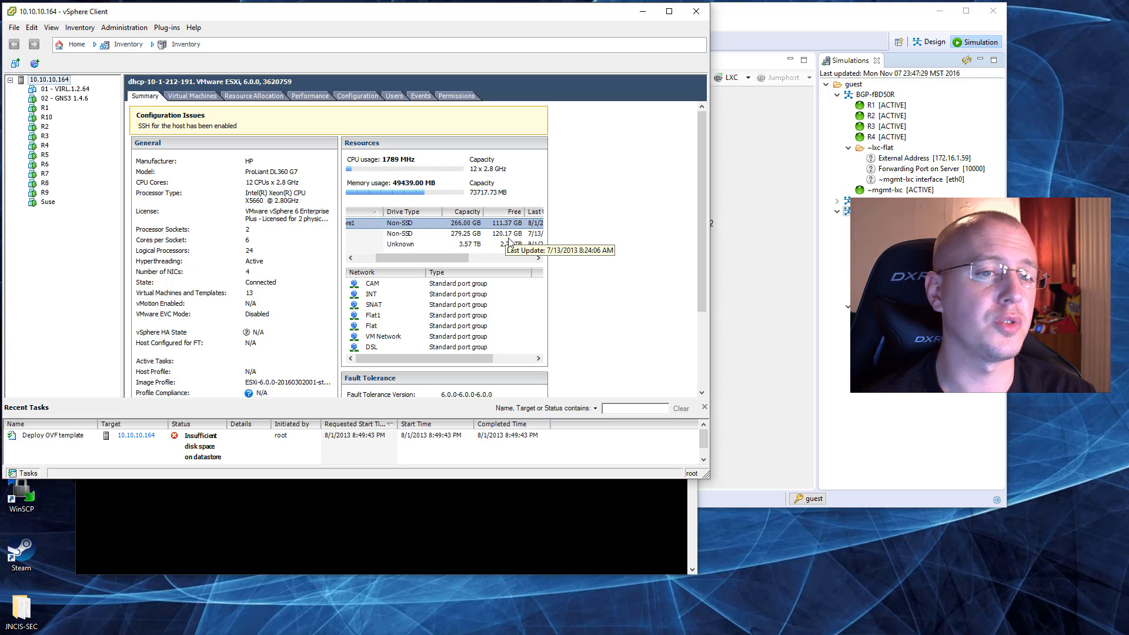
pyautogui.moveTo(419, 256); pyautogui.dragTo(382, 254)
pyautogui.click(384, 244)
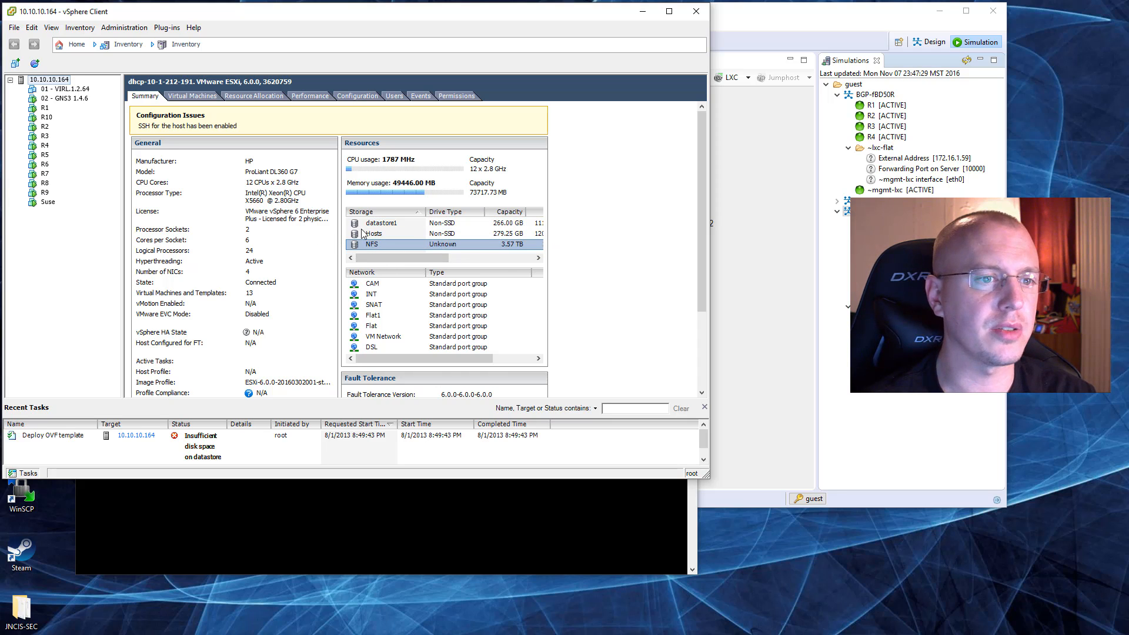
pyautogui.rightClick(385, 244)
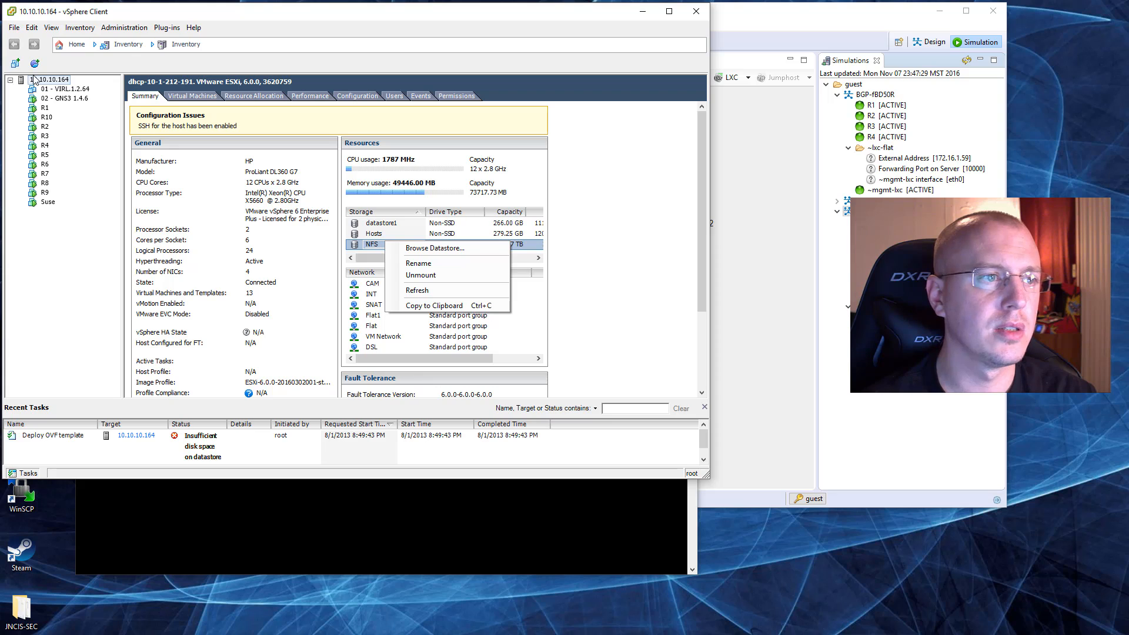
# Step: Start deploying the OVF template cucm_11.5_vmv8_v1.0.ova again, keeping the default name and choosing the CUCM 10000 user node configuration
pyautogui.click(20, 27)
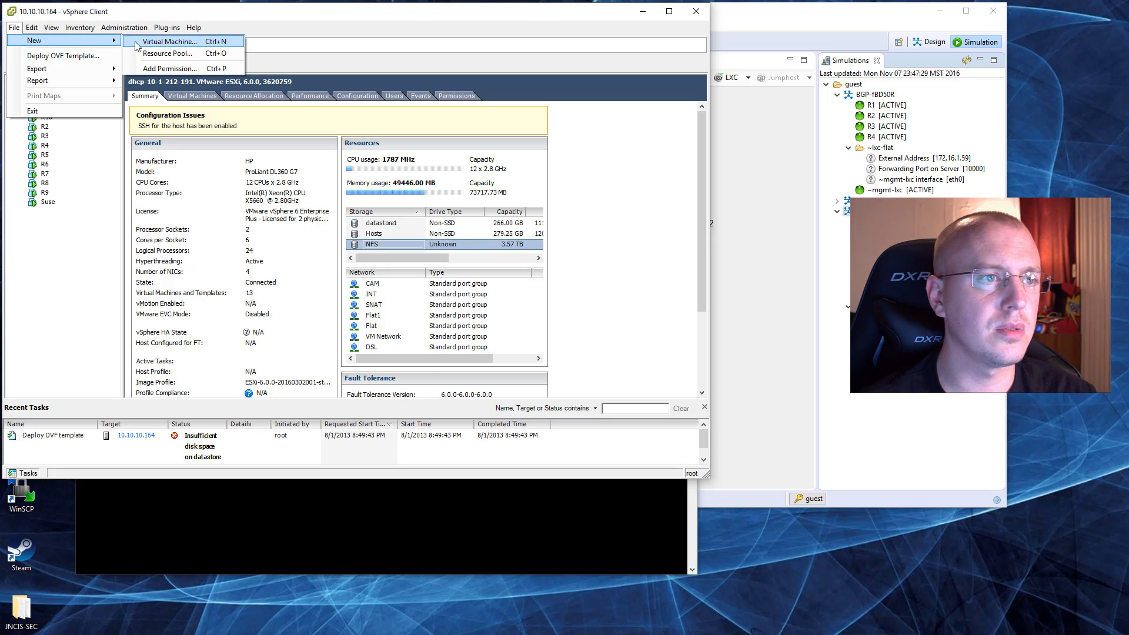
pyautogui.click(75, 57)
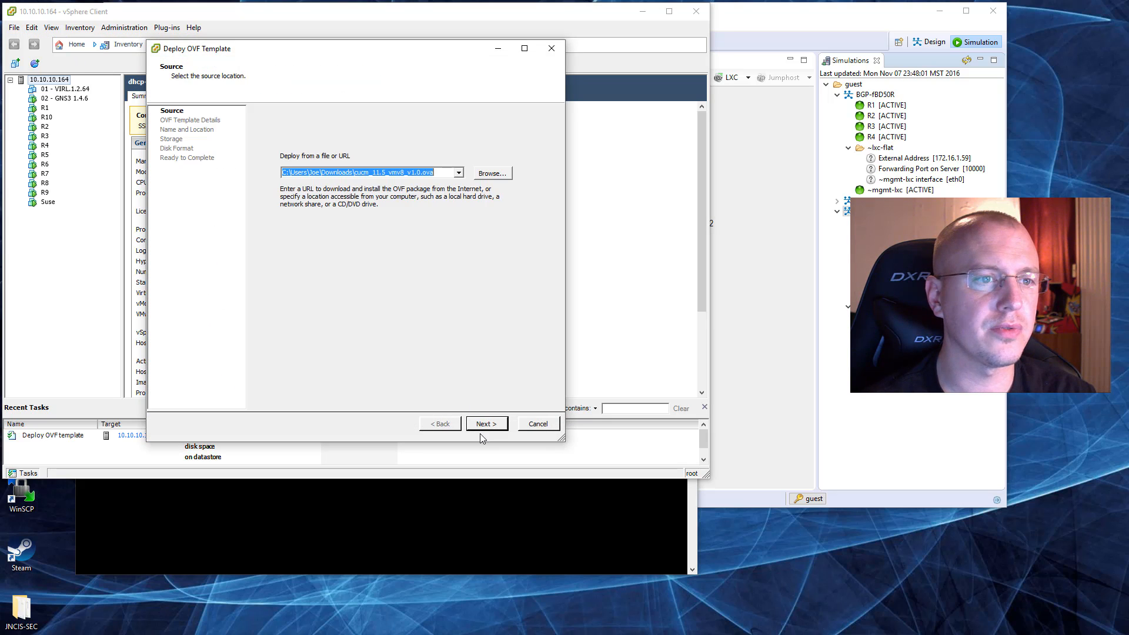
pyautogui.click(490, 430)
pyautogui.click(490, 430)
pyautogui.click(491, 430)
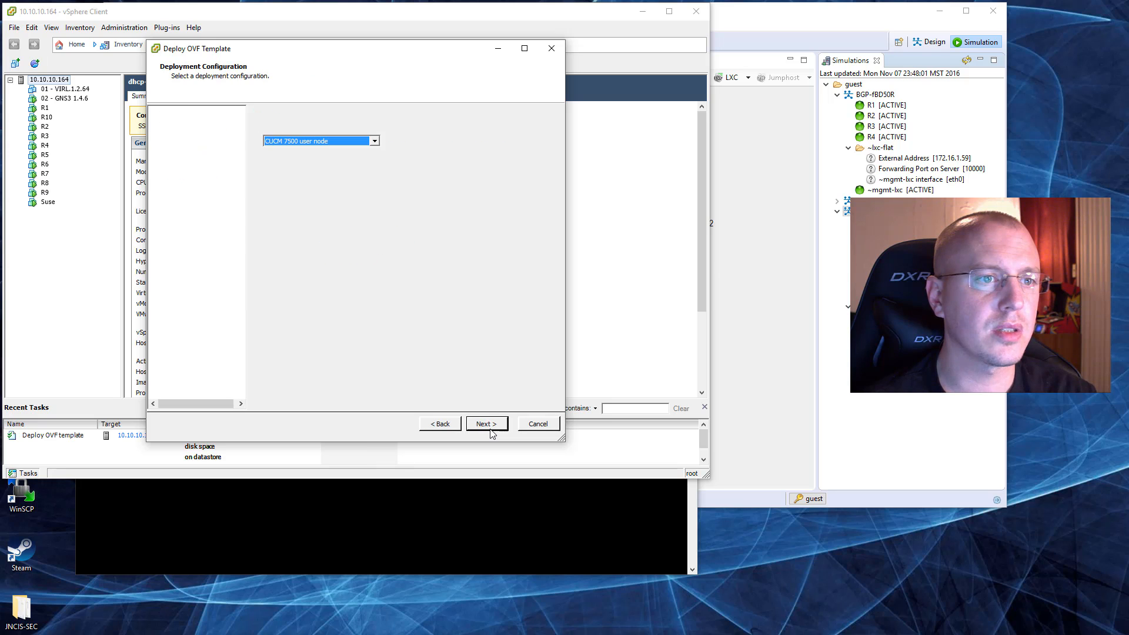
pyautogui.click(340, 143)
pyautogui.click(340, 173)
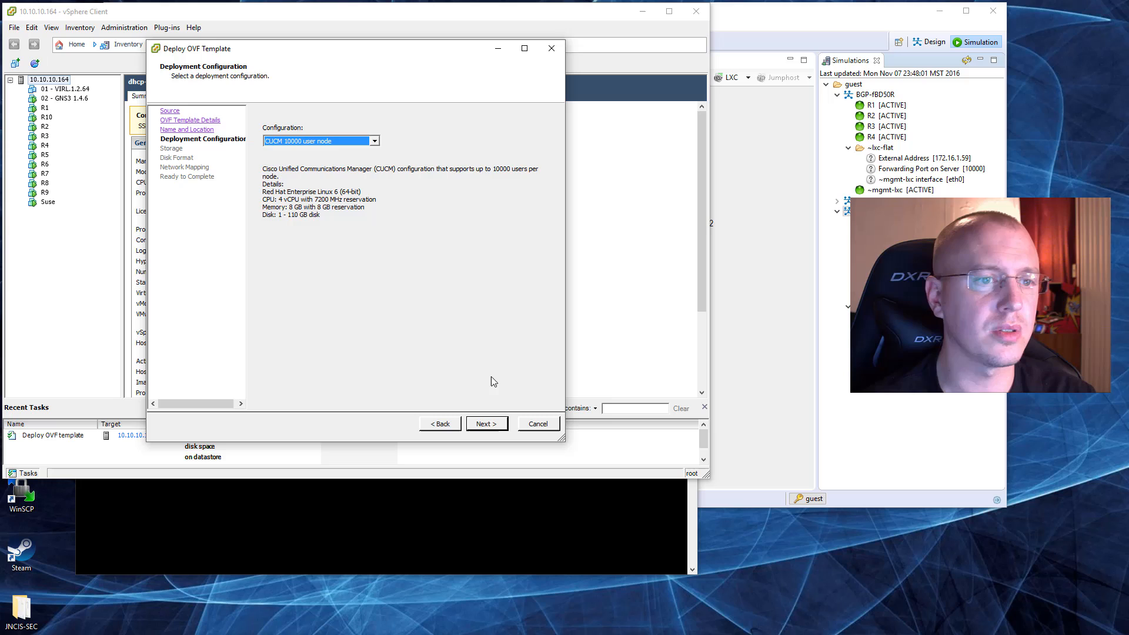
pyautogui.click(496, 429)
# Step: Store the virtual machine files on the NFS datastore, keeping the Thin Provision disk format
pyautogui.click(421, 158)
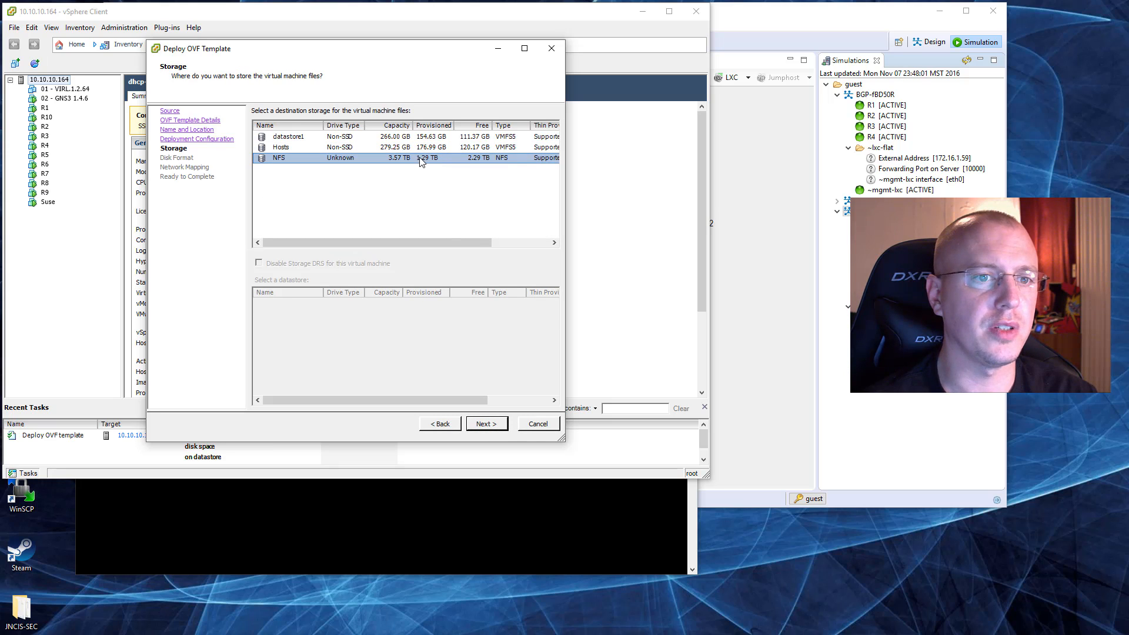
pyautogui.click(493, 423)
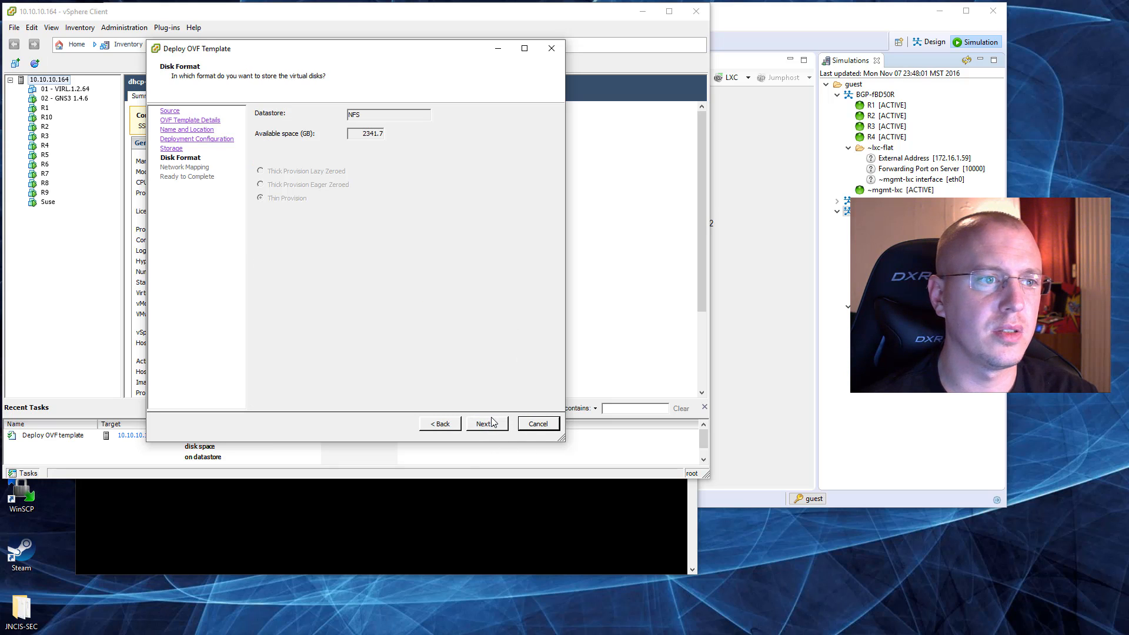
pyautogui.click(493, 422)
# Step: Map the eth0 source network to VM Network, deploy the template and dismiss the completion notice
pyautogui.click(480, 156)
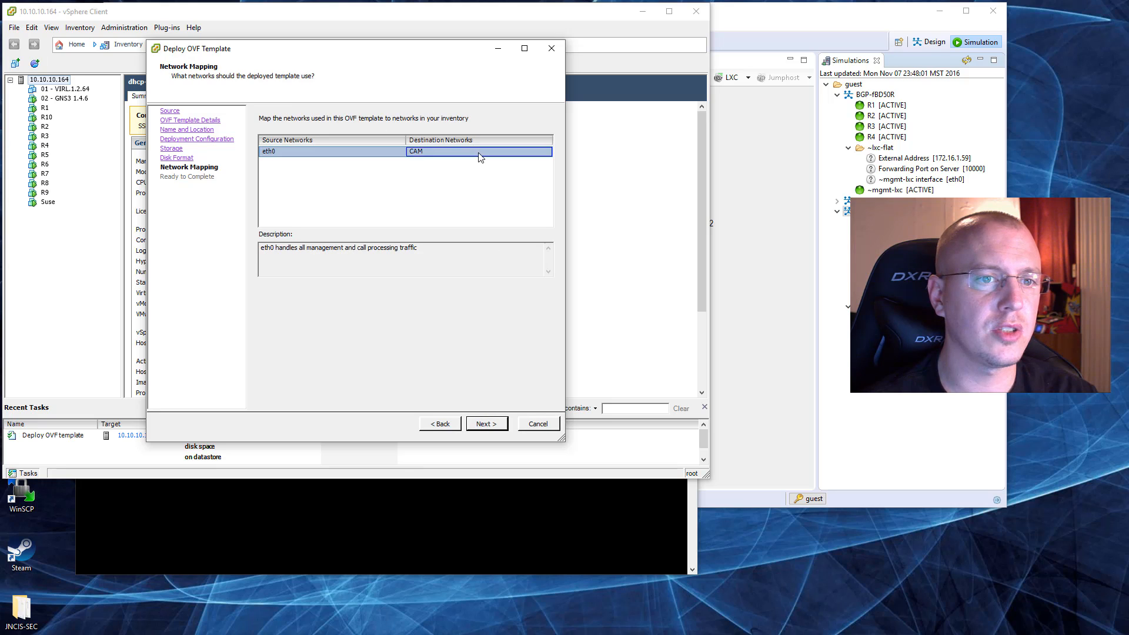
pyautogui.click(500, 155)
pyautogui.click(500, 192)
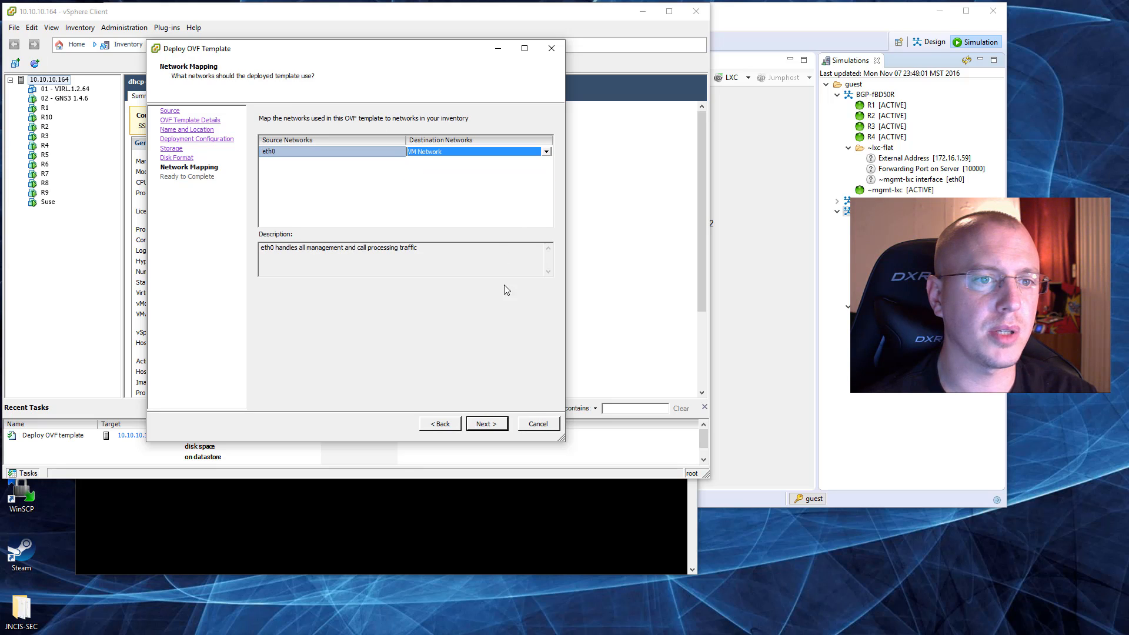
pyautogui.click(495, 426)
pyautogui.click(487, 424)
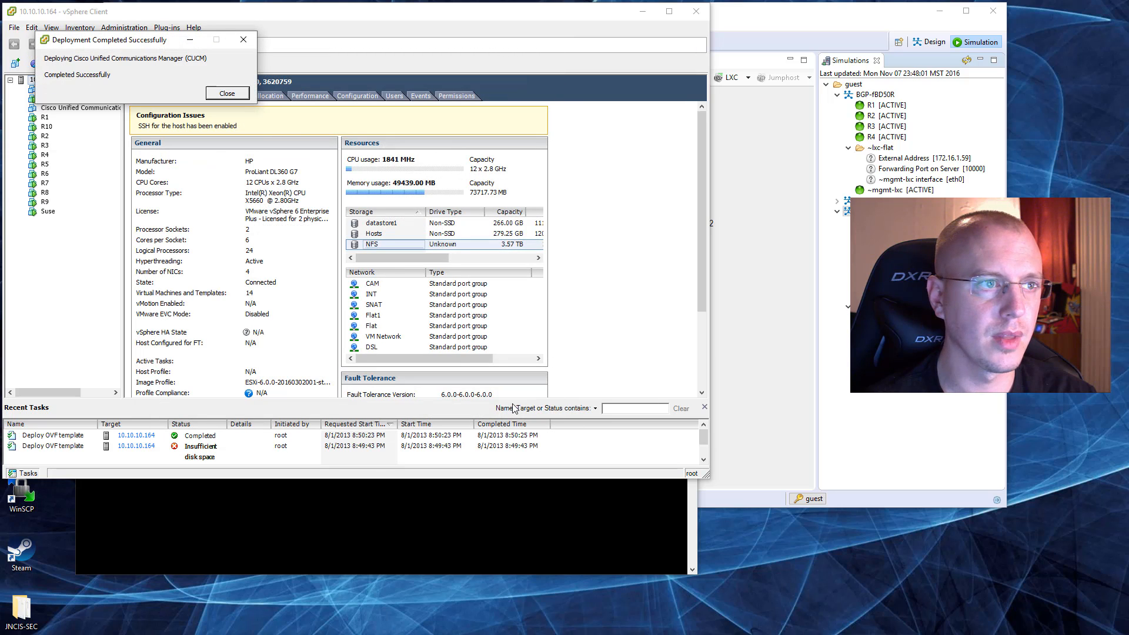
pyautogui.click(227, 94)
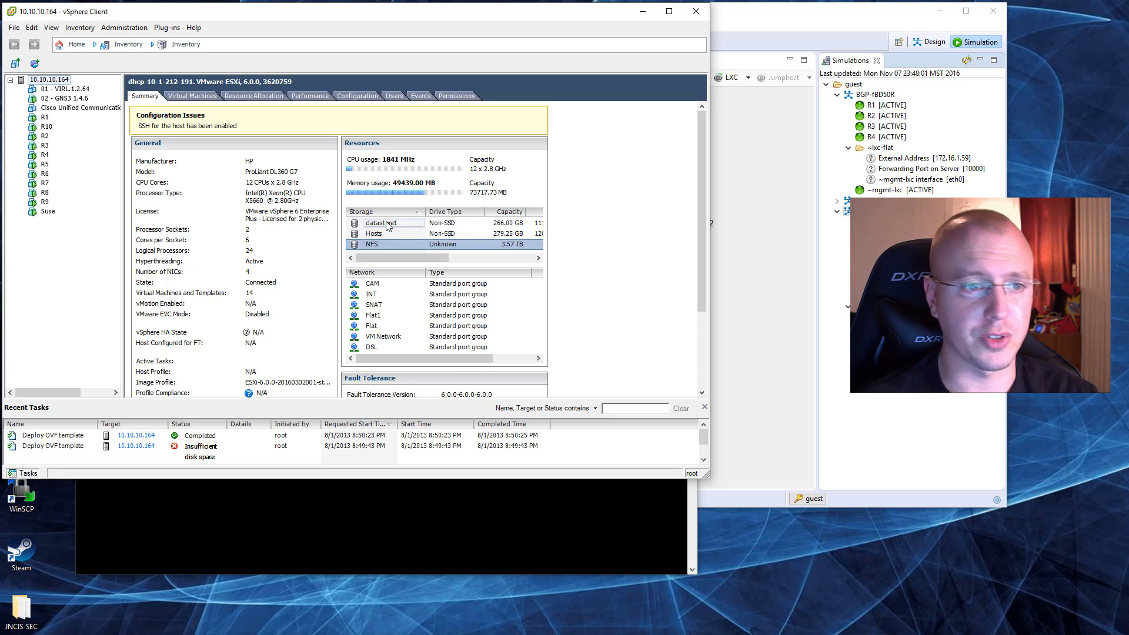
# Step: Upload the bootable UCSInstall_UCOS_11.5.1 ISO from Downloads to the root of datastore1, then close the datastore browser
pyautogui.rightClick(386, 223)
pyautogui.click(411, 226)
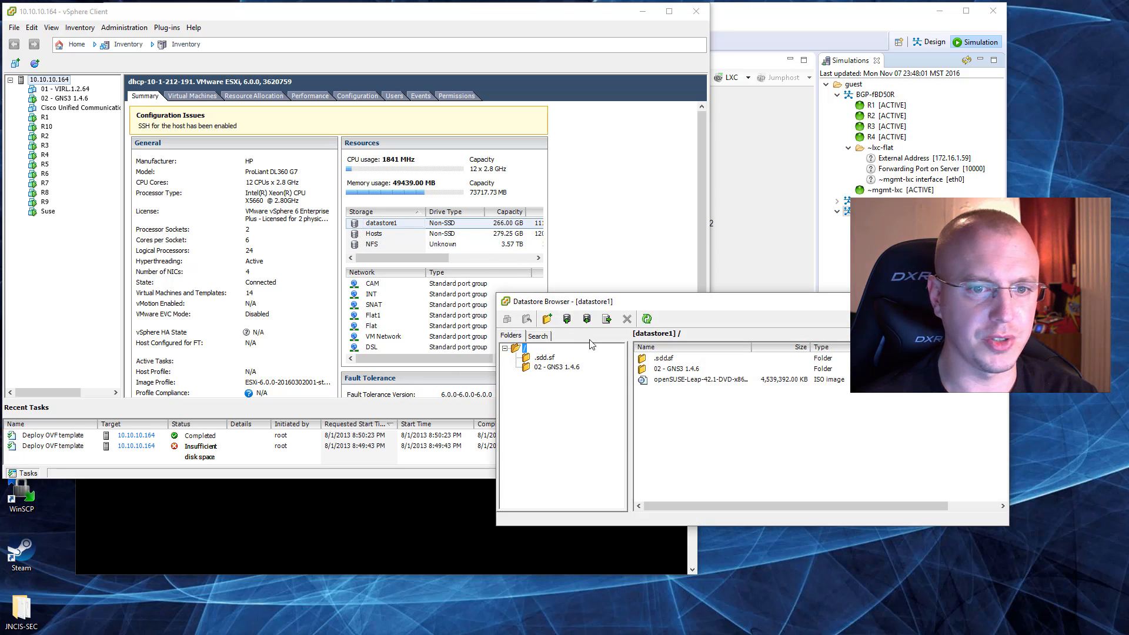
pyautogui.click(567, 319)
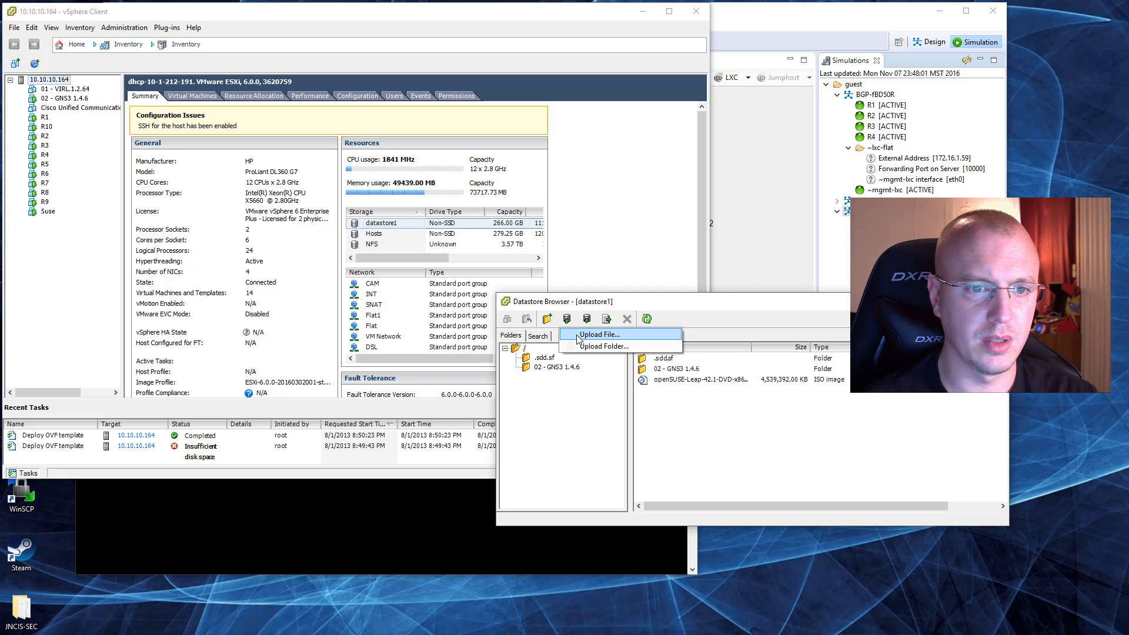
pyautogui.click(579, 332)
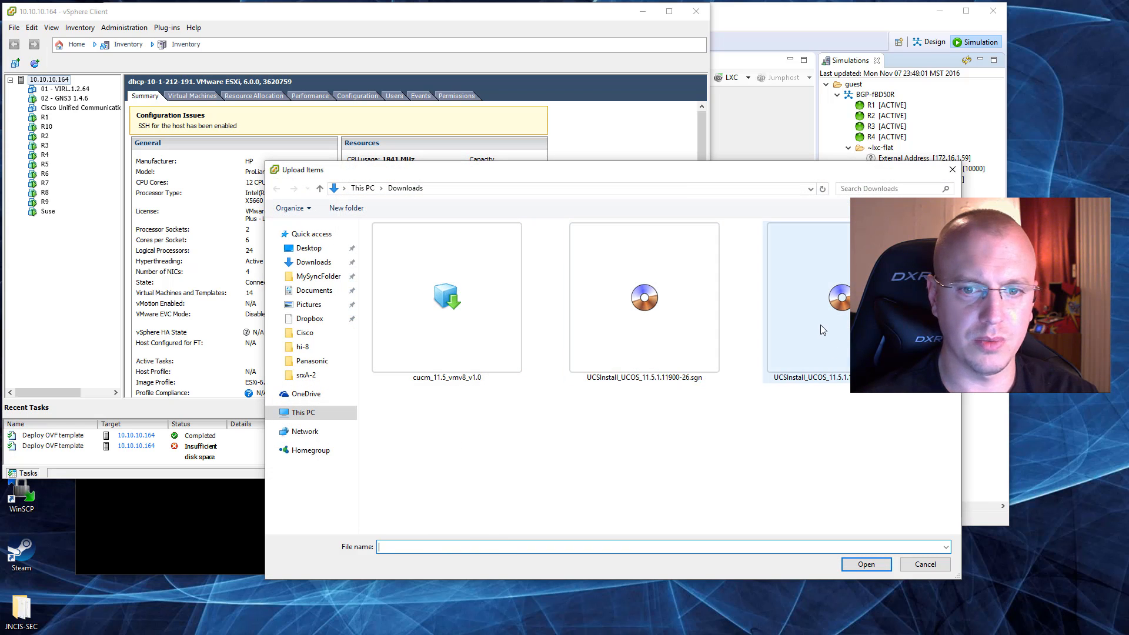
pyautogui.click(824, 359)
pyautogui.click(873, 562)
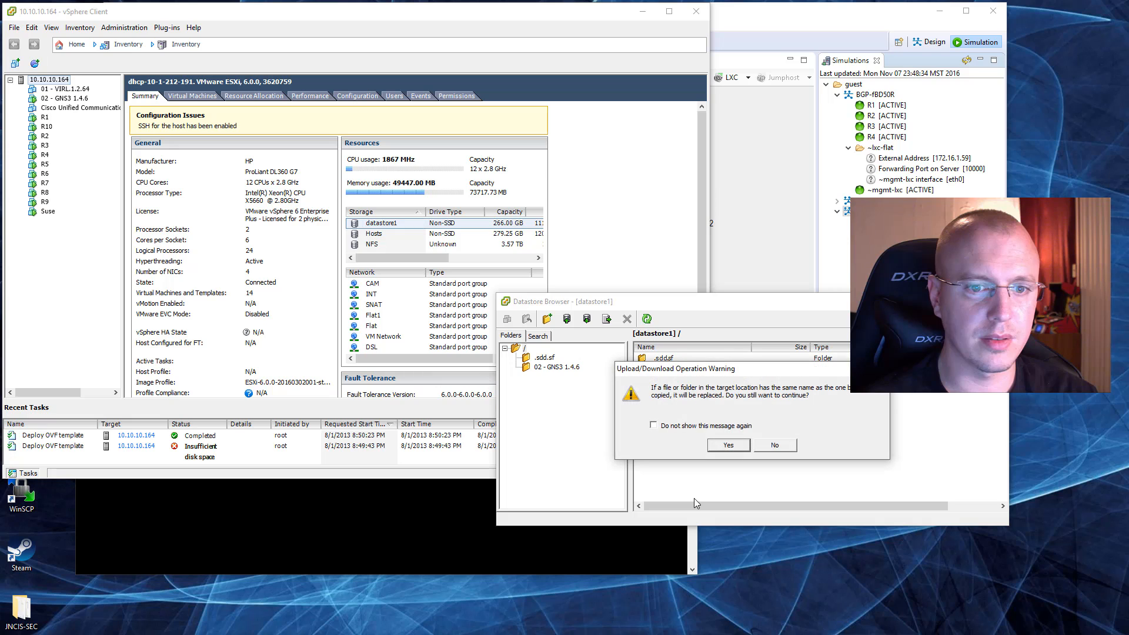
pyautogui.click(717, 442)
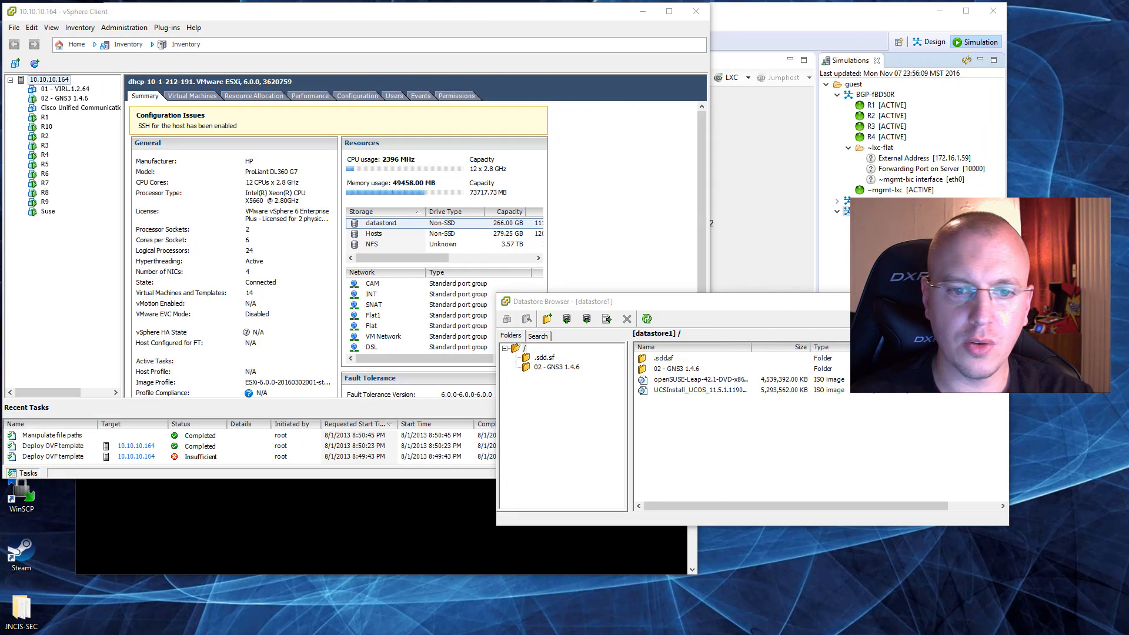
pyautogui.click(996, 301)
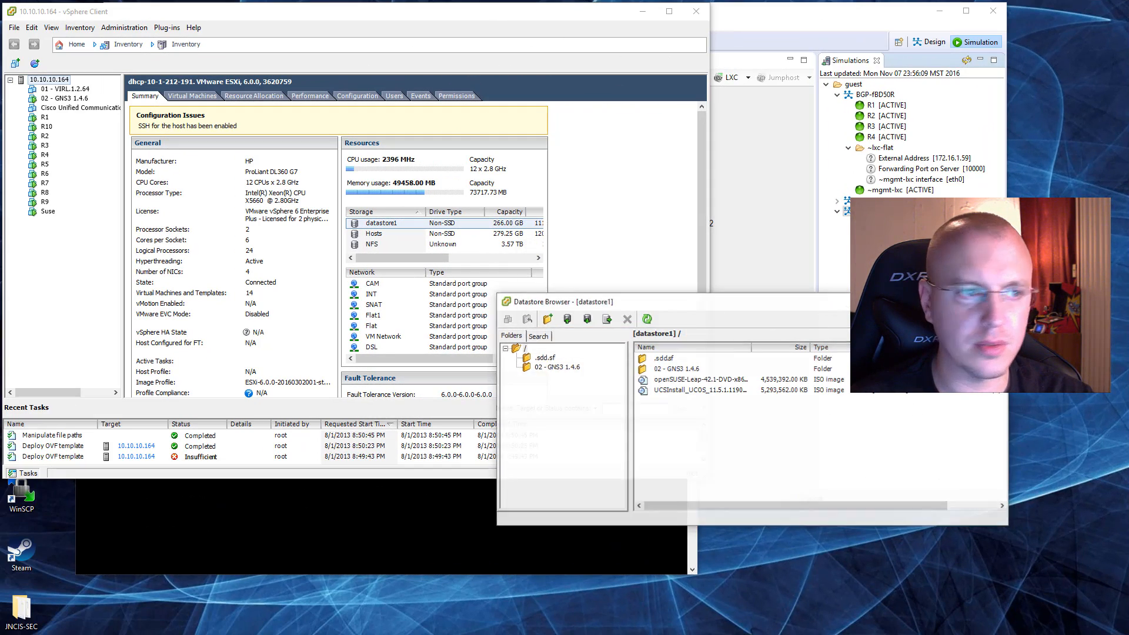
# Step: Edit the Cisco Unified Communications Manager (CUCM) virtual machine's settings so that CD/DVD drive 1 connects at power on
pyautogui.click(65, 108)
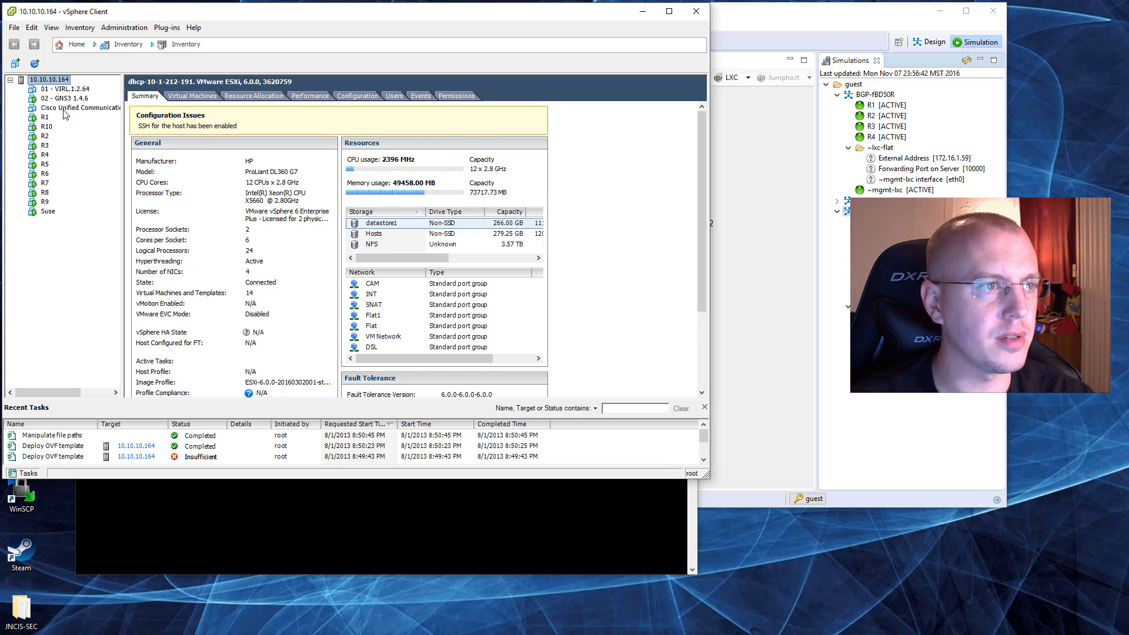
pyautogui.rightClick(64, 110)
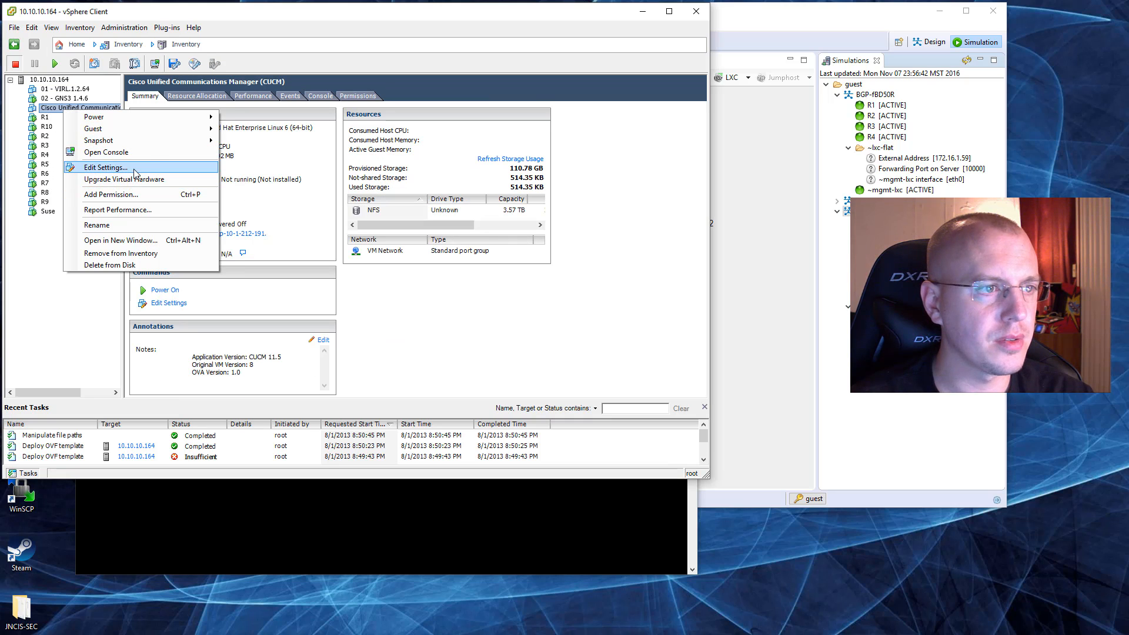
pyautogui.click(136, 168)
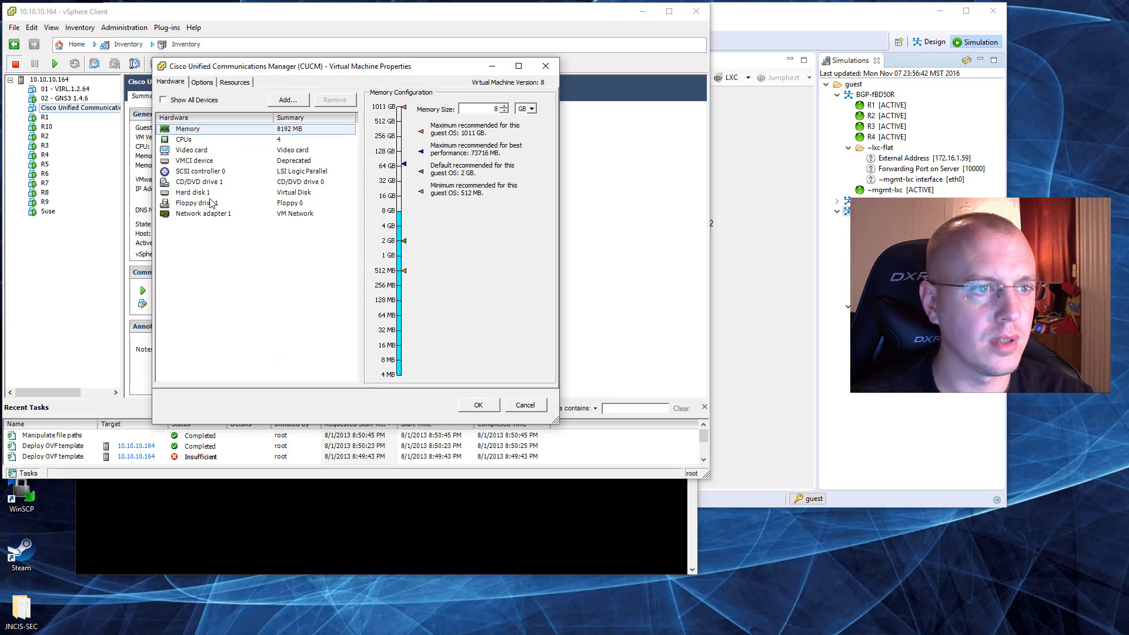
pyautogui.click(219, 184)
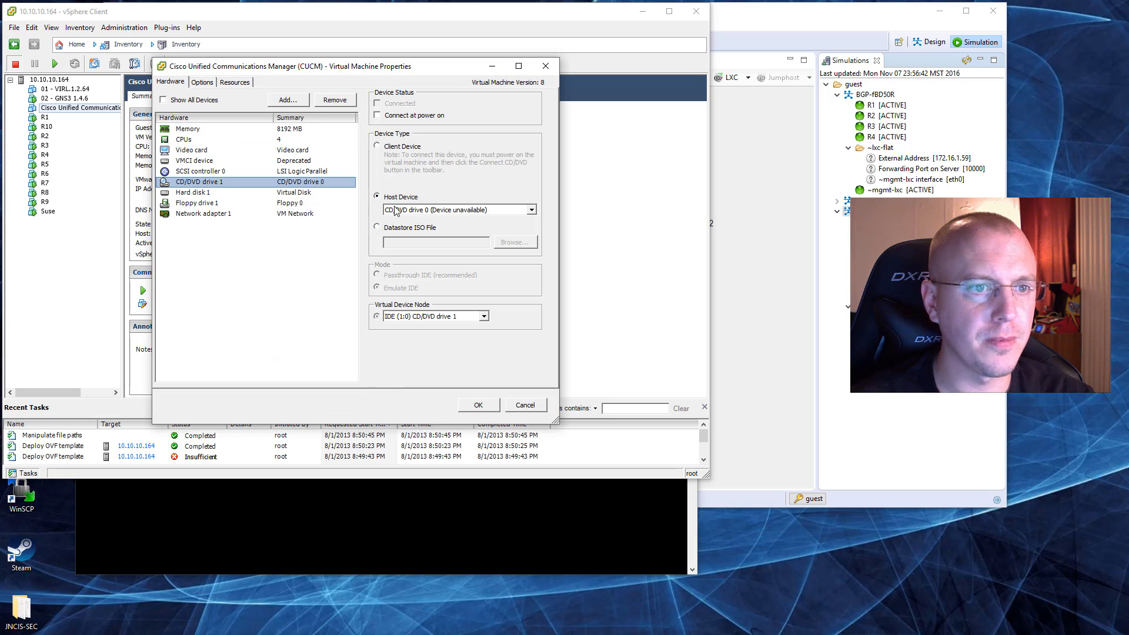
pyautogui.click(397, 117)
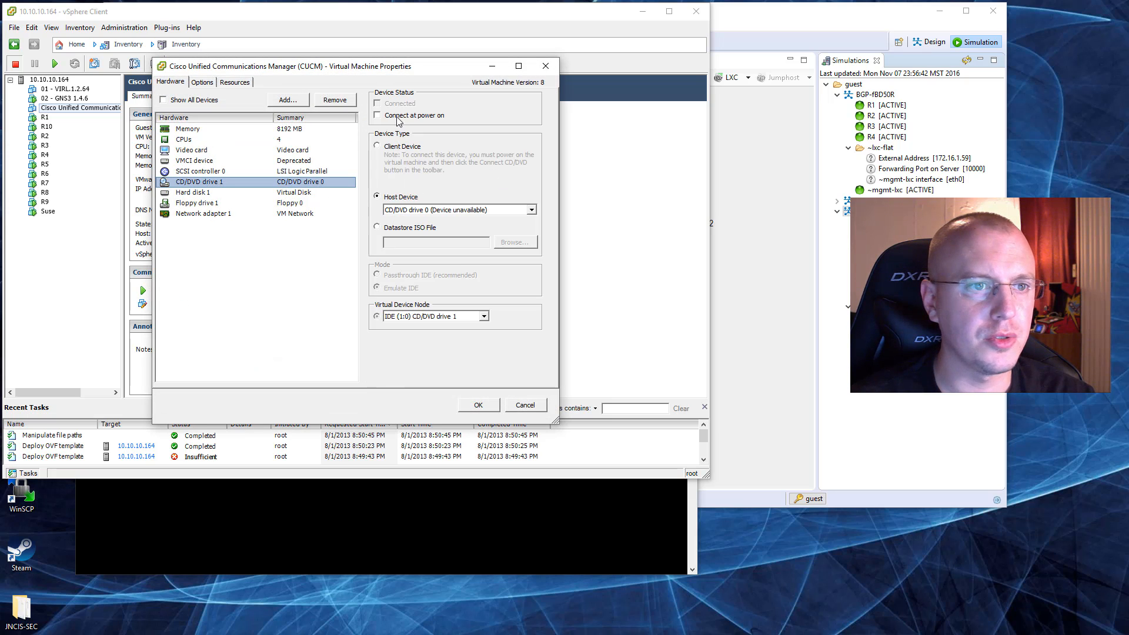
# Step: Set CD/DVD drive 1 to use a datastore ISO file, choosing the UCSInstall_UCOS_11.5 image on datastore1
pyautogui.click(413, 229)
pyautogui.click(533, 246)
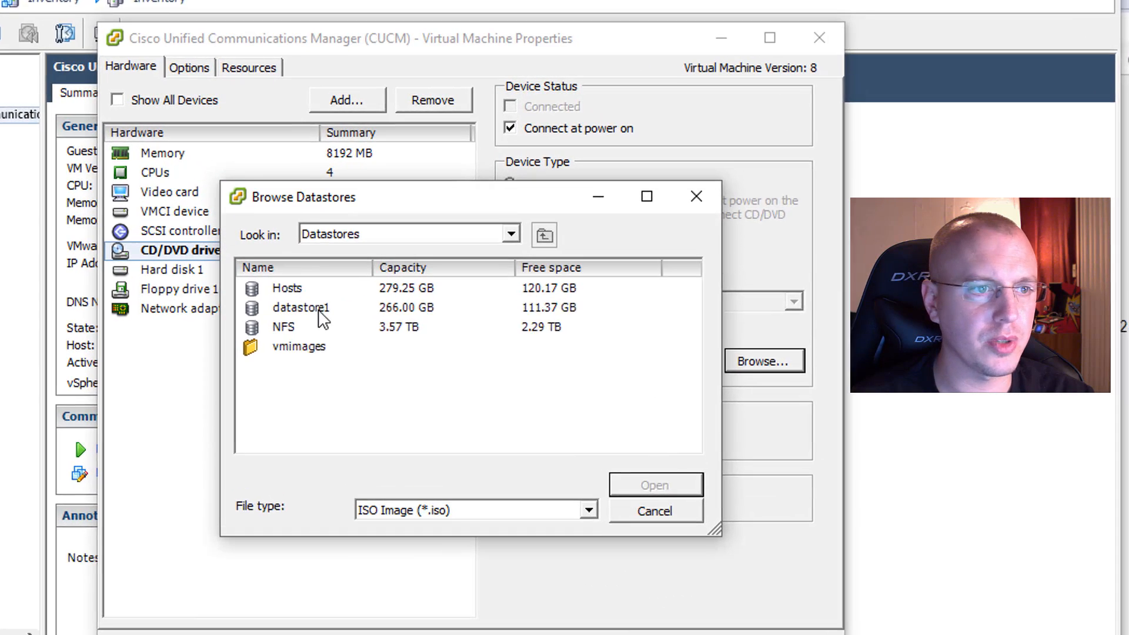
pyautogui.click(273, 216)
pyautogui.doubleClick(326, 327)
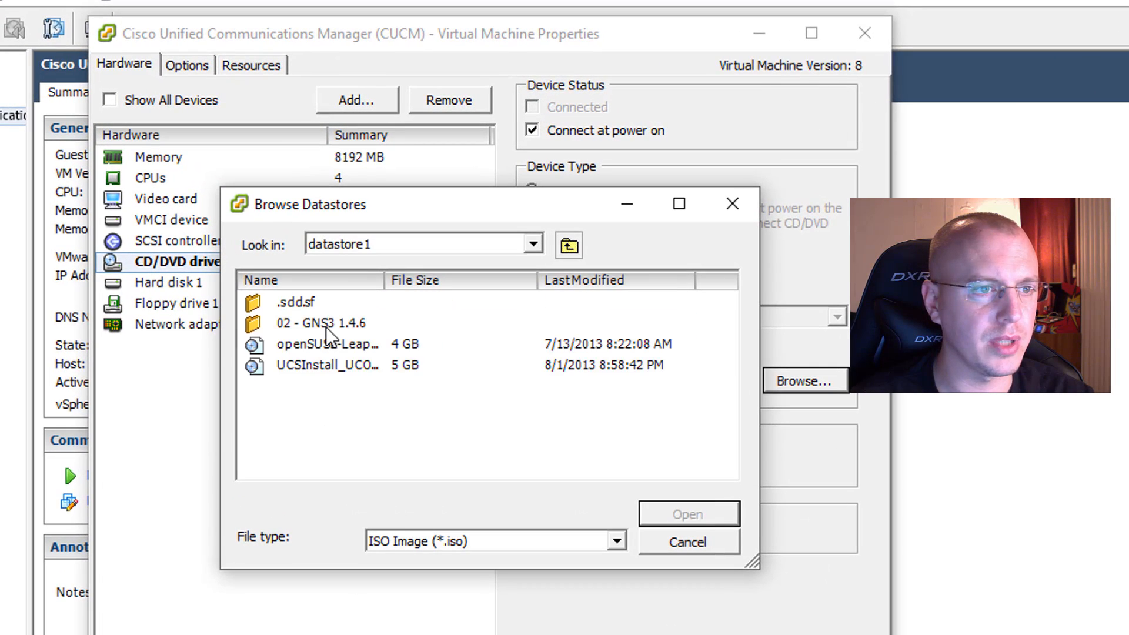
pyautogui.click(304, 365)
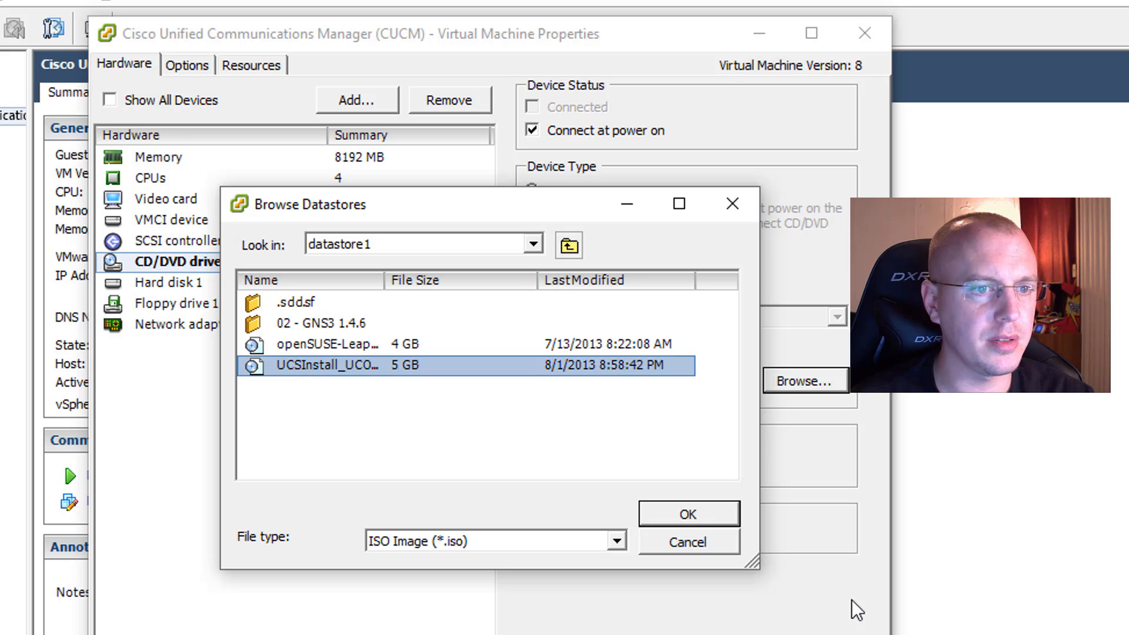
pyautogui.click(688, 515)
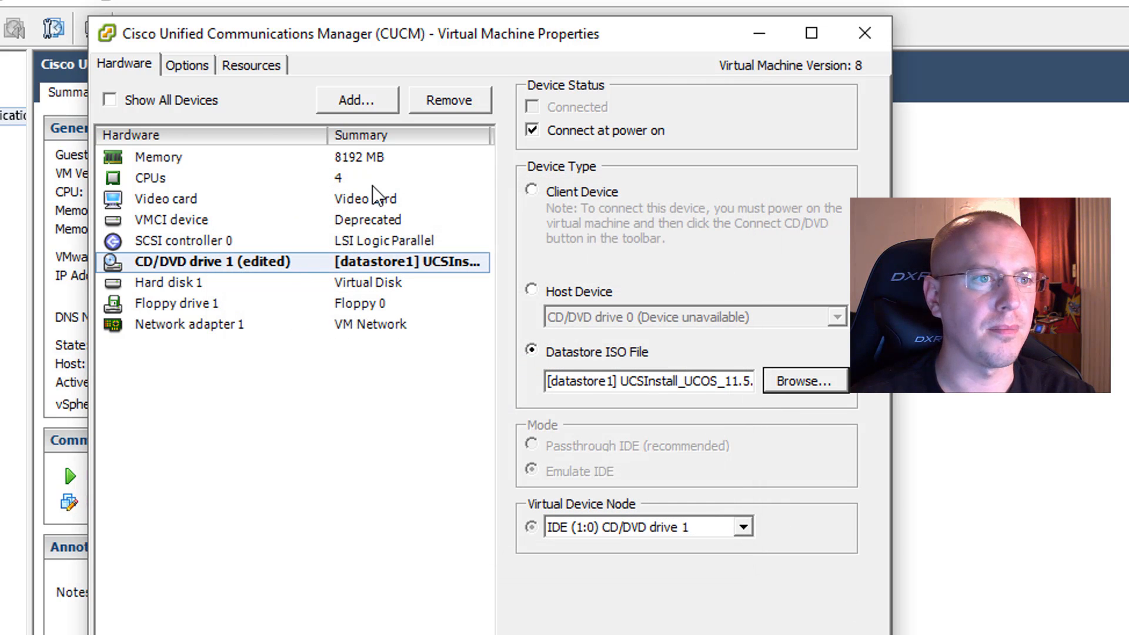
# Step: Review the virtual machine's memory size and its CPU and memory resource reservations
pyautogui.click(251, 158)
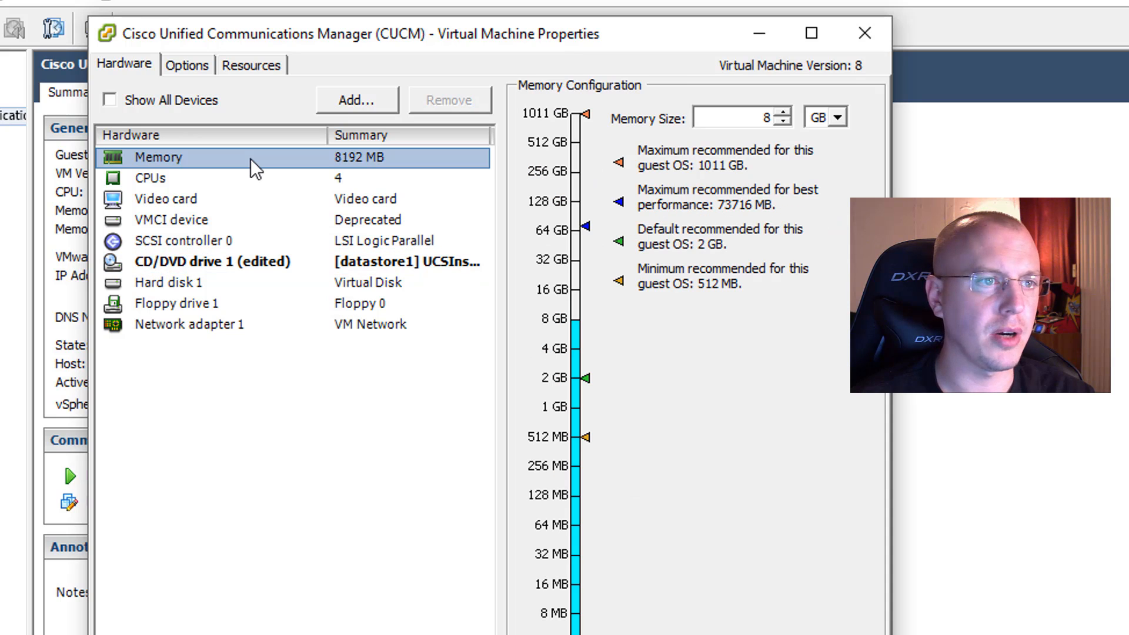
pyautogui.click(250, 65)
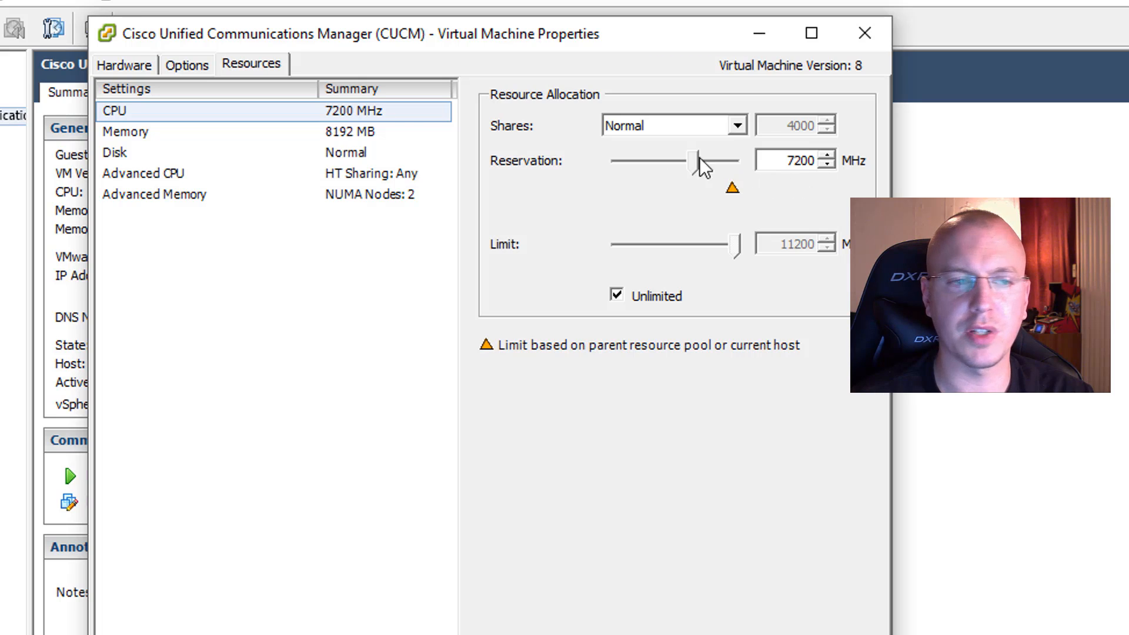
pyautogui.click(260, 142)
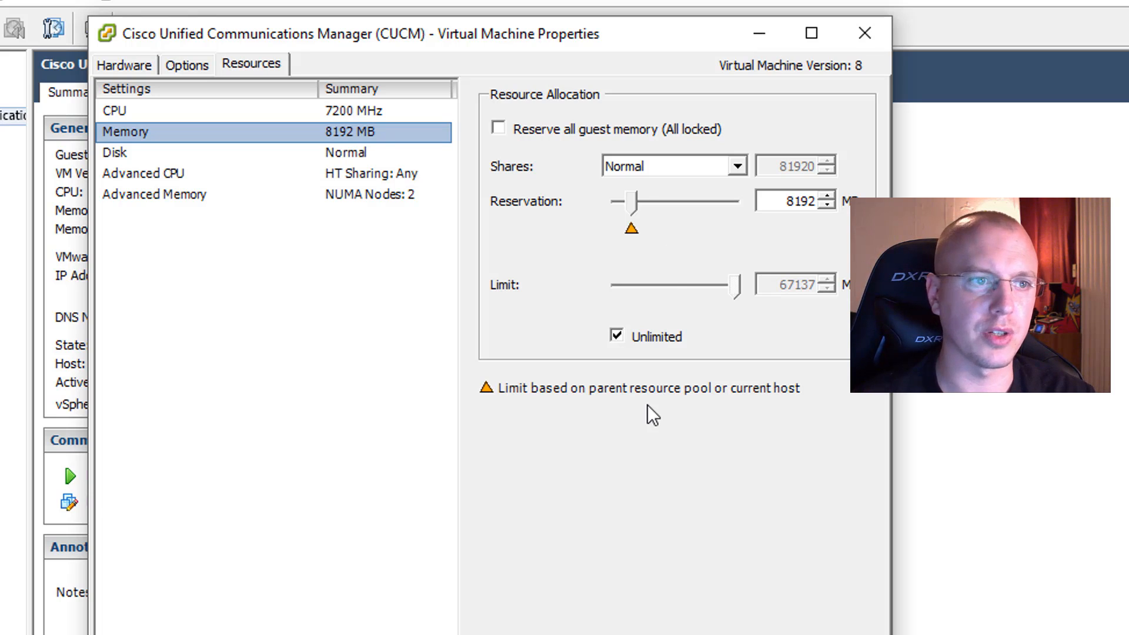
pyautogui.click(348, 106)
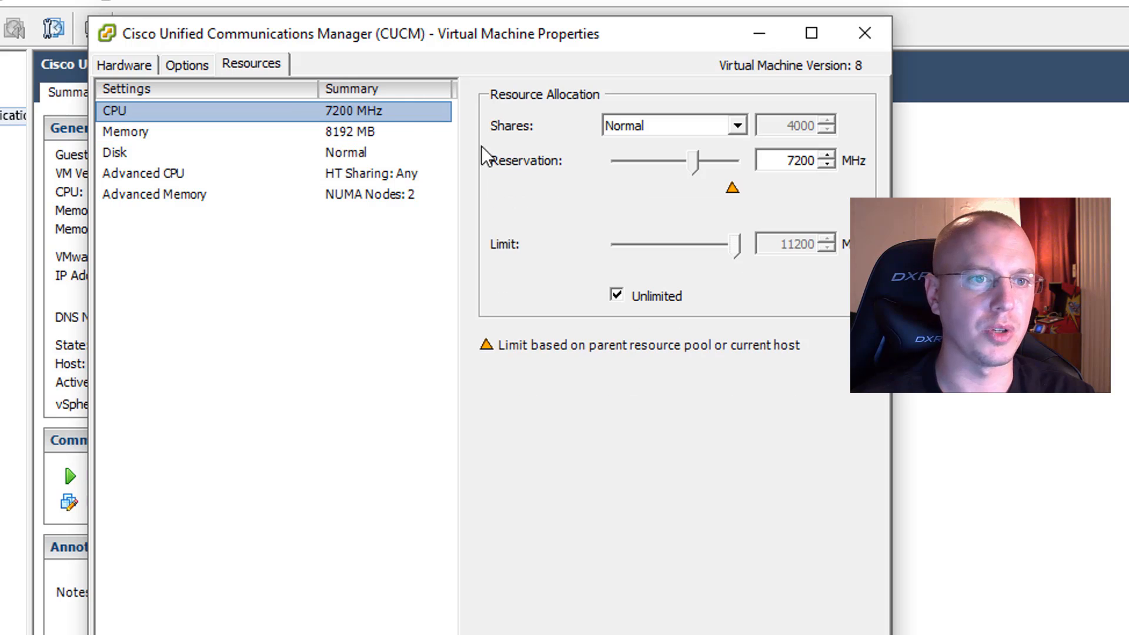
pyautogui.click(109, 65)
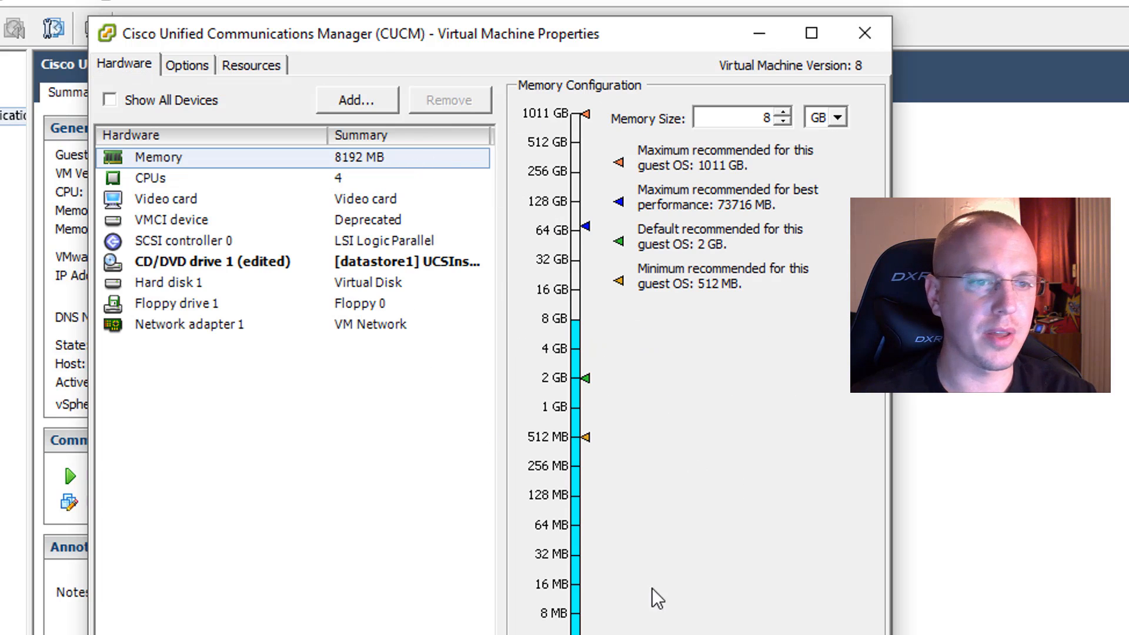
# Step: Save the Cisco Unified Communications Manager (CUCM) virtual machine's settings and power it on from its console
pyautogui.click(747, 634)
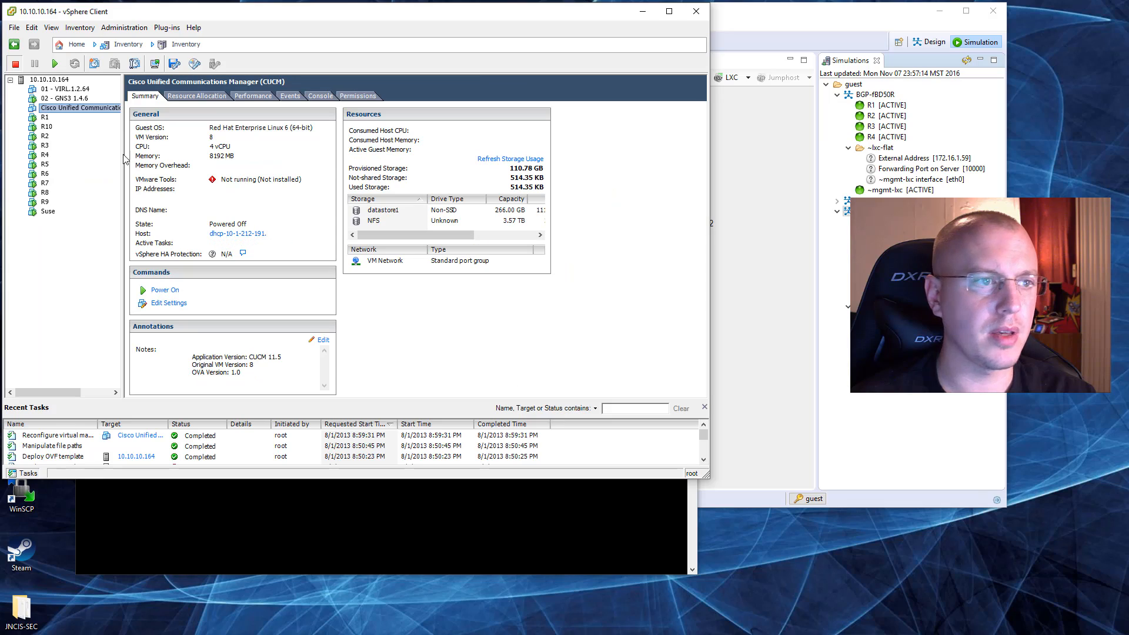
pyautogui.rightClick(52, 109)
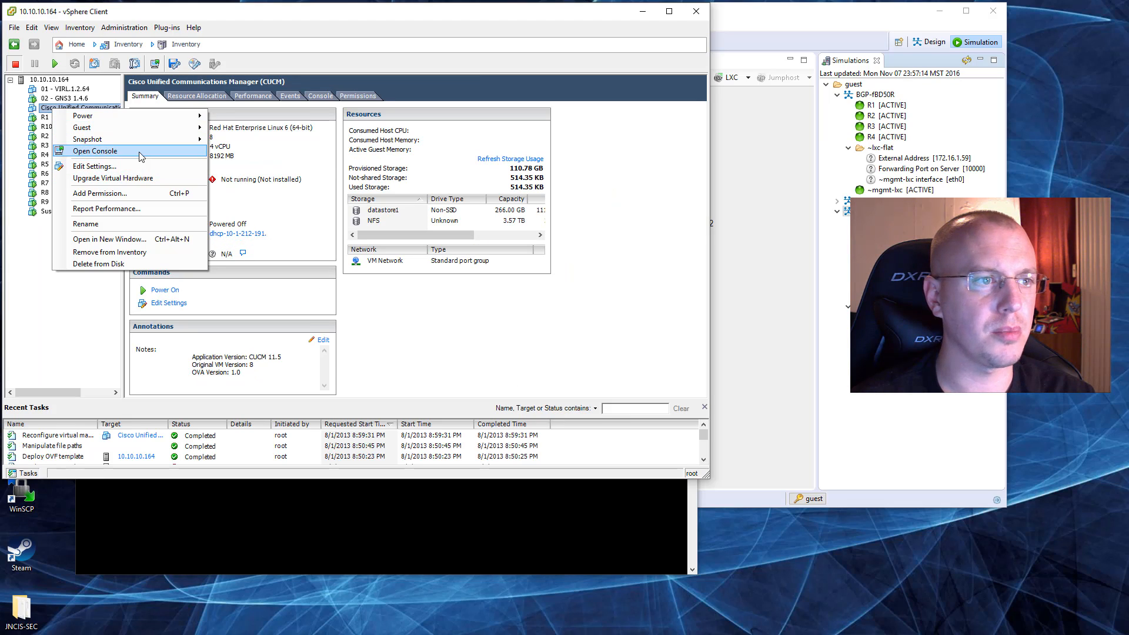
pyautogui.click(134, 151)
pyautogui.click(71, 56)
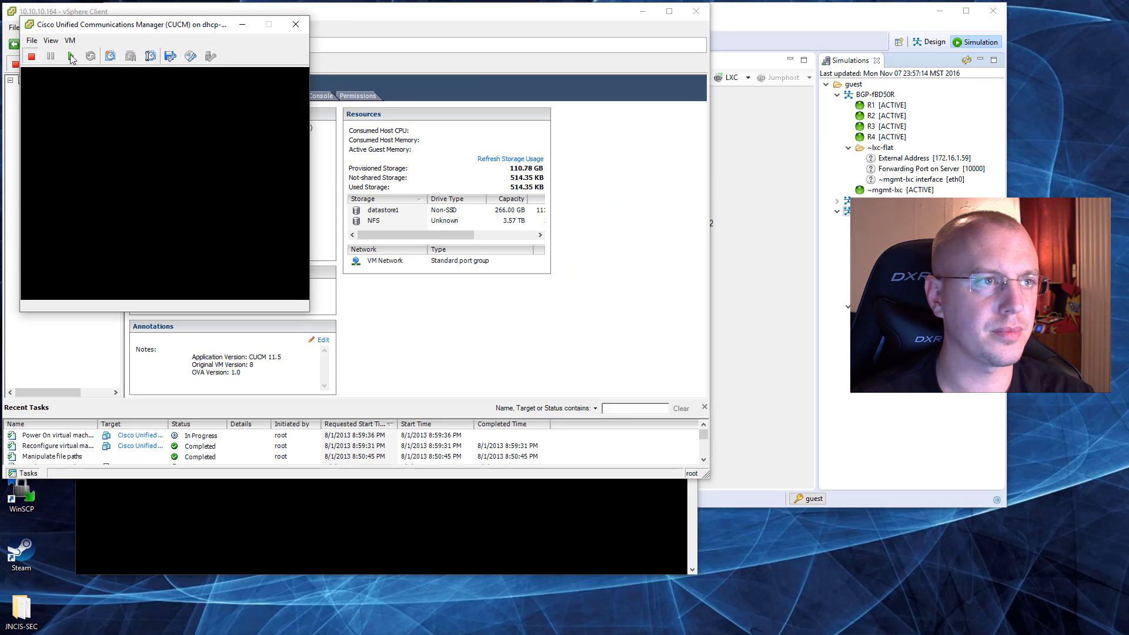
pyautogui.moveTo(104, 27); pyautogui.dragTo(353, 71)
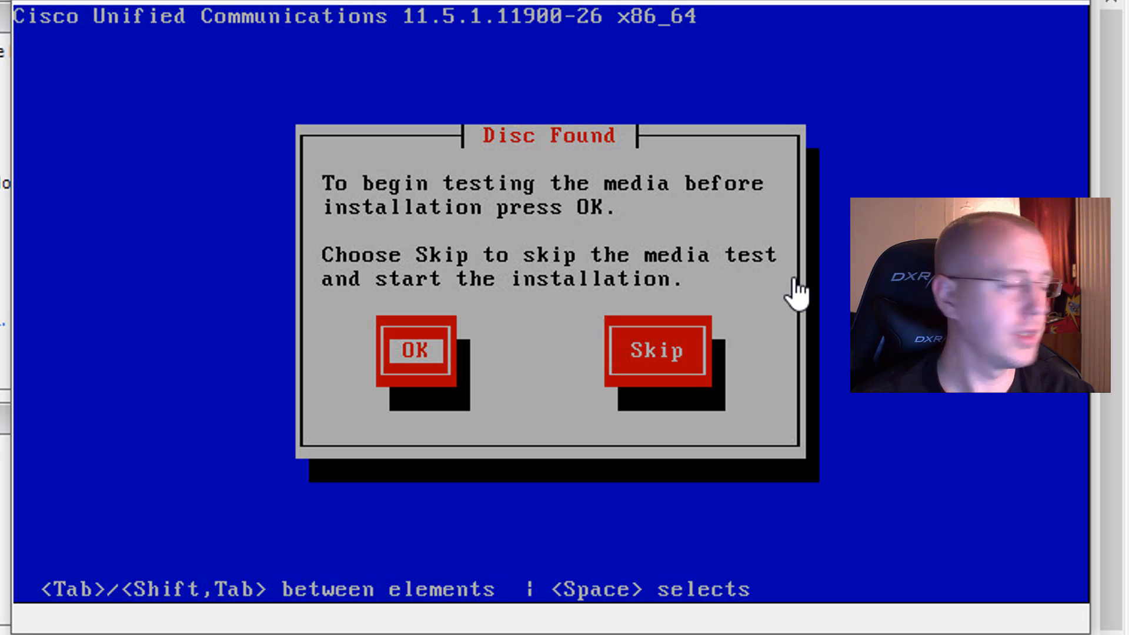
# Step: Skip the installation media test and choose Cisco Unified Communications Manager as the product to install
pyautogui.click(808, 320)
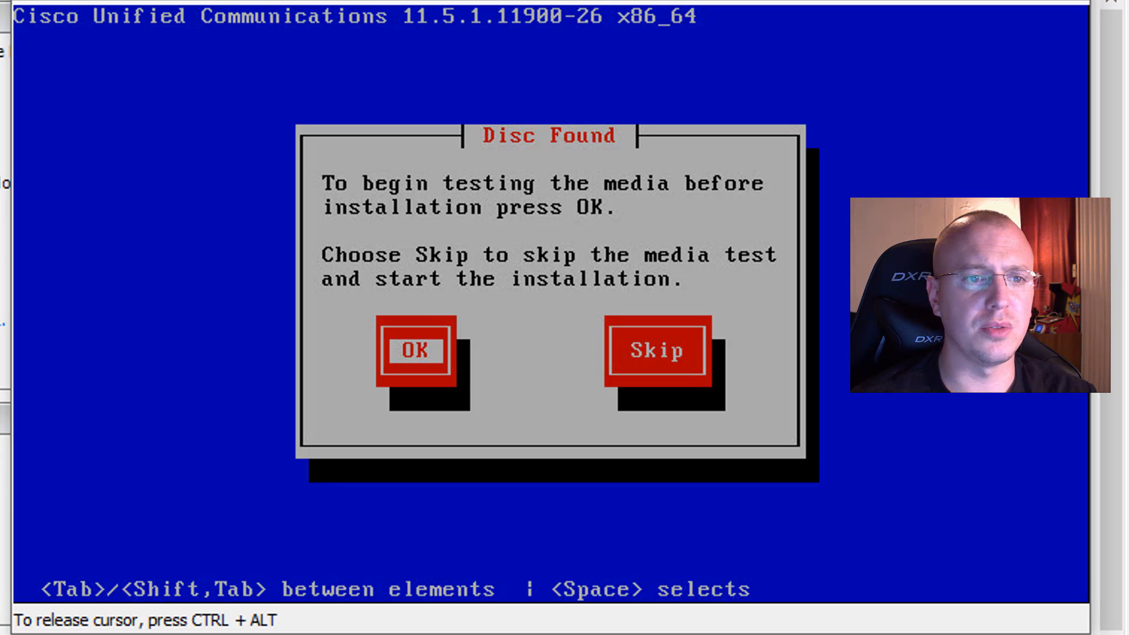
pyautogui.press('Tab')
pyautogui.press('Return')
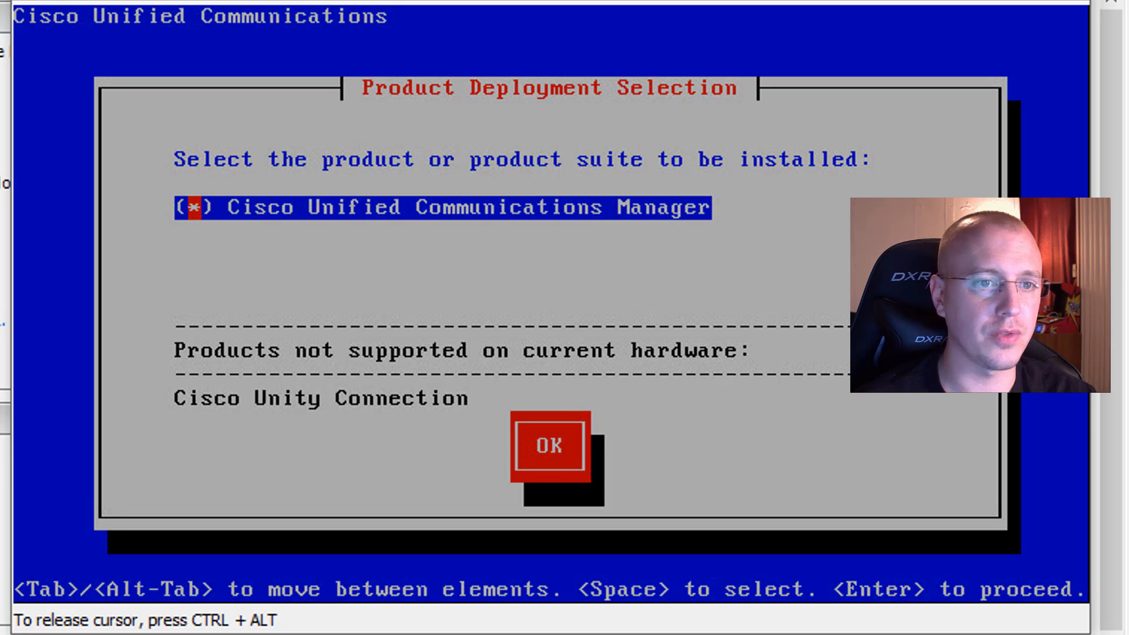
pyautogui.press('Tab')
pyautogui.press('Return')
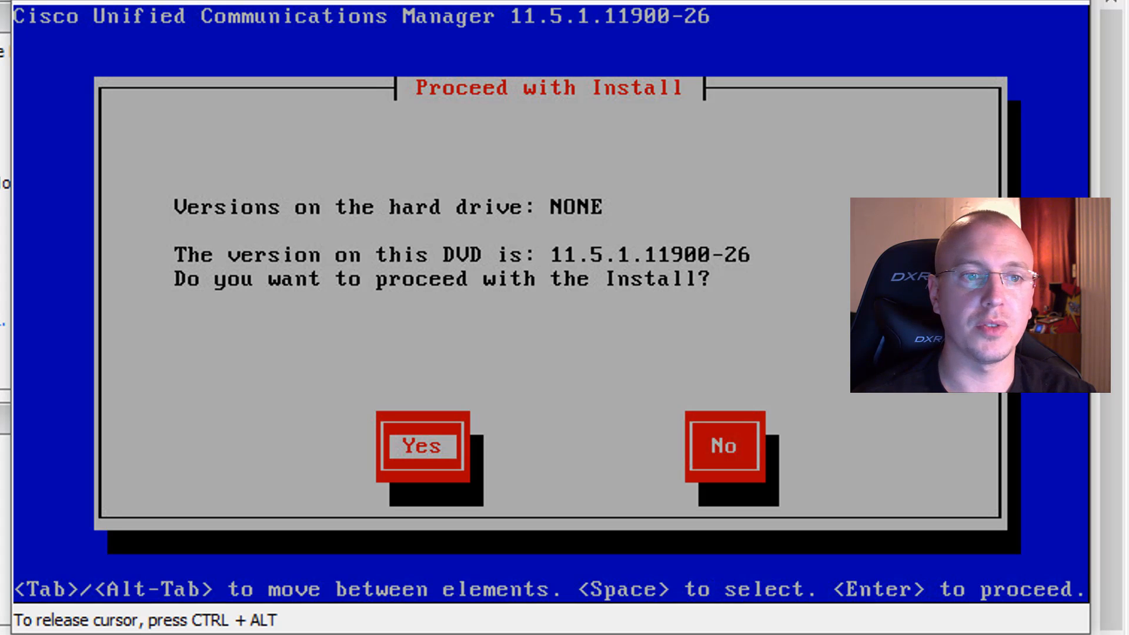
# Step: Proceed with the installation and its platform wizard as a basic install, declining the upgrade patch
pyautogui.press('Return')
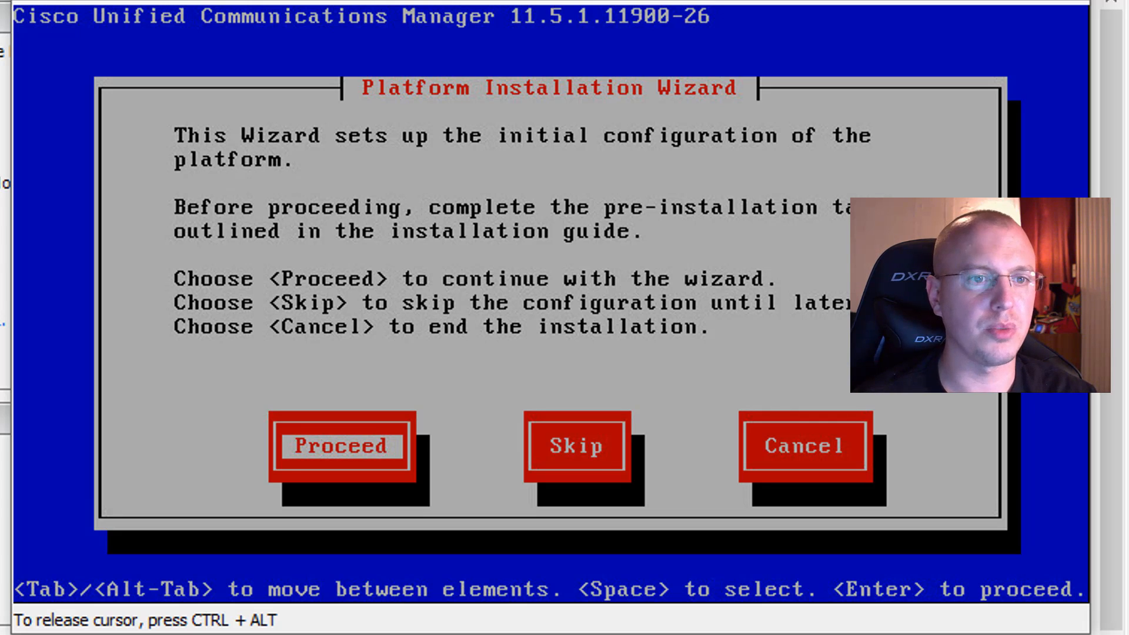
pyautogui.press('Return')
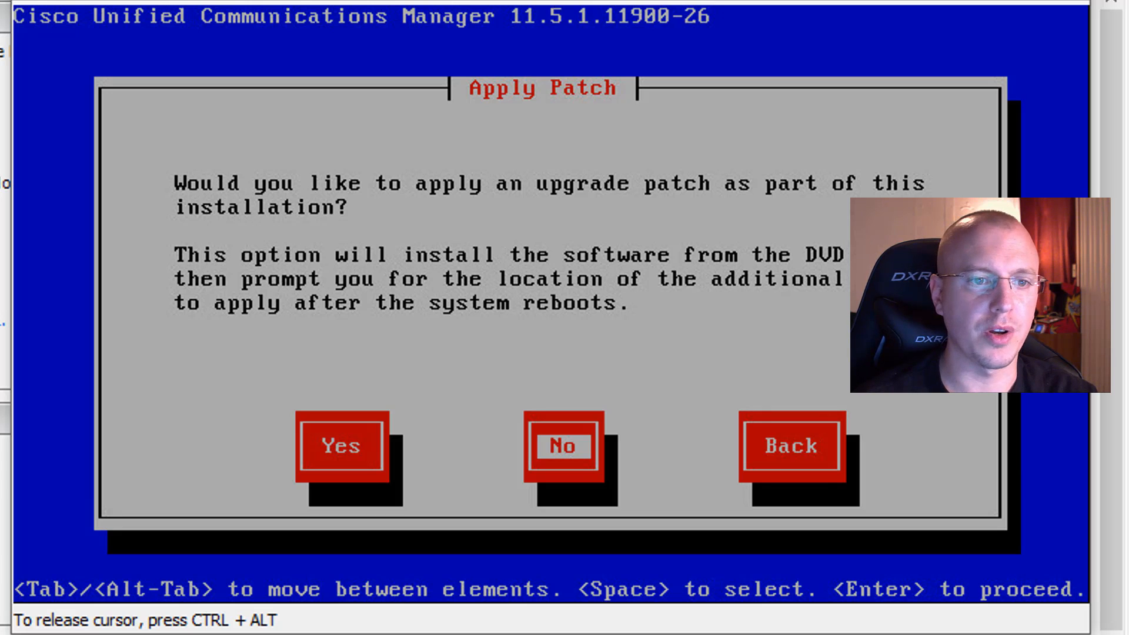
pyautogui.press('Return')
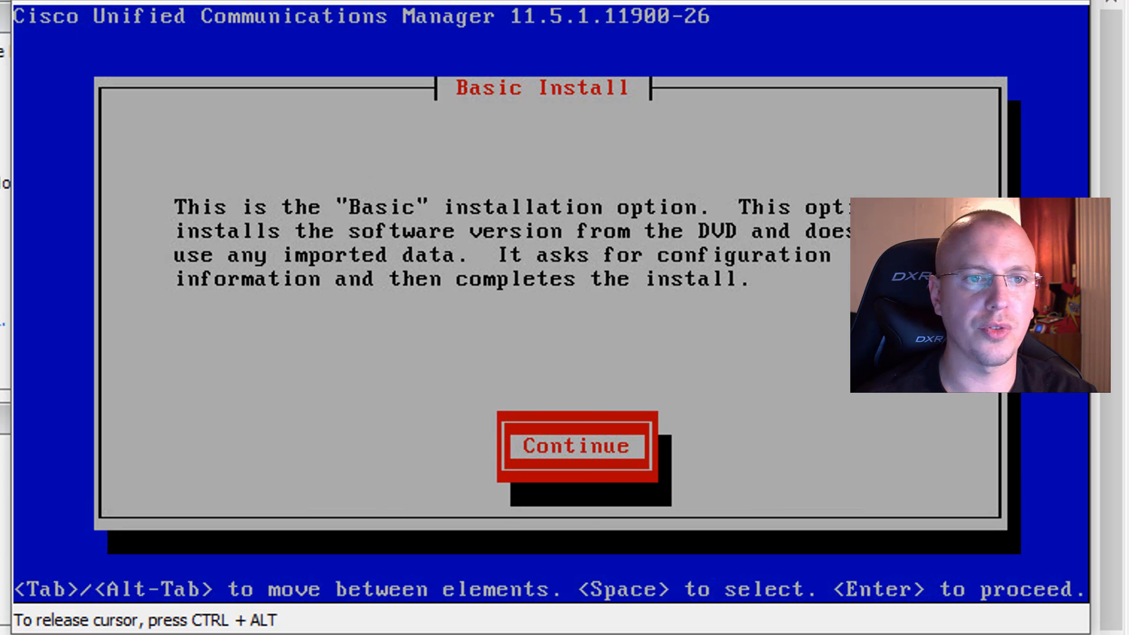
pyautogui.press('Return')
# Step: Set the platform's timezone to America/Denver
pyautogui.press('Up')
pyautogui.press('Up')
pyautogui.press('Up')
pyautogui.press('Up')
pyautogui.press('Up')
pyautogui.press('Up')
pyautogui.press('Up')
pyautogui.press('Up')
pyautogui.press('Up')
pyautogui.press('Up')
pyautogui.press('Up')
pyautogui.press('Up')
pyautogui.press('Up')
pyautogui.press('Up')
pyautogui.press('Up')
pyautogui.press('Up')
pyautogui.press('Up')
pyautogui.press('Up')
pyautogui.press('Up')
pyautogui.press('Up')
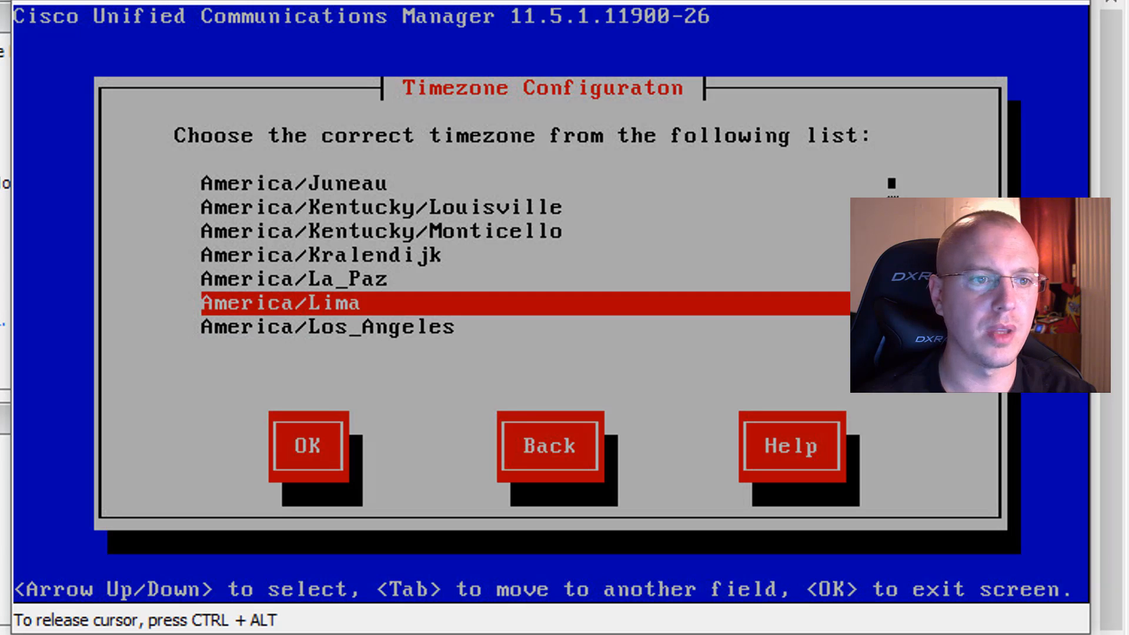
pyautogui.press('Up')
pyautogui.press('Up')
pyautogui.press('Up')
pyautogui.press('Up')
pyautogui.press('Up')
pyautogui.press('Up')
pyautogui.press('Up')
pyautogui.press('Up')
pyautogui.press('Up')
pyautogui.press('Up')
pyautogui.press('Up')
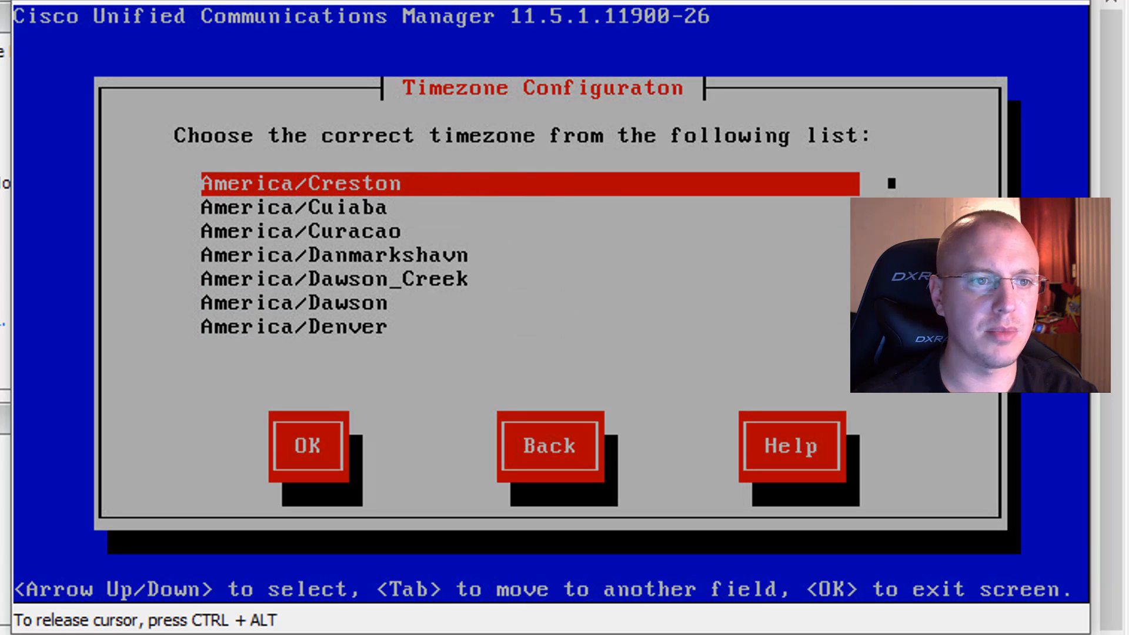
pyautogui.press('Down')
pyautogui.press('Down')
pyautogui.press('Down')
pyautogui.press('Down')
pyautogui.press('Down')
pyautogui.press('Tab')
pyautogui.press('Tab')
pyautogui.press('Tab')
pyautogui.press('Tab')
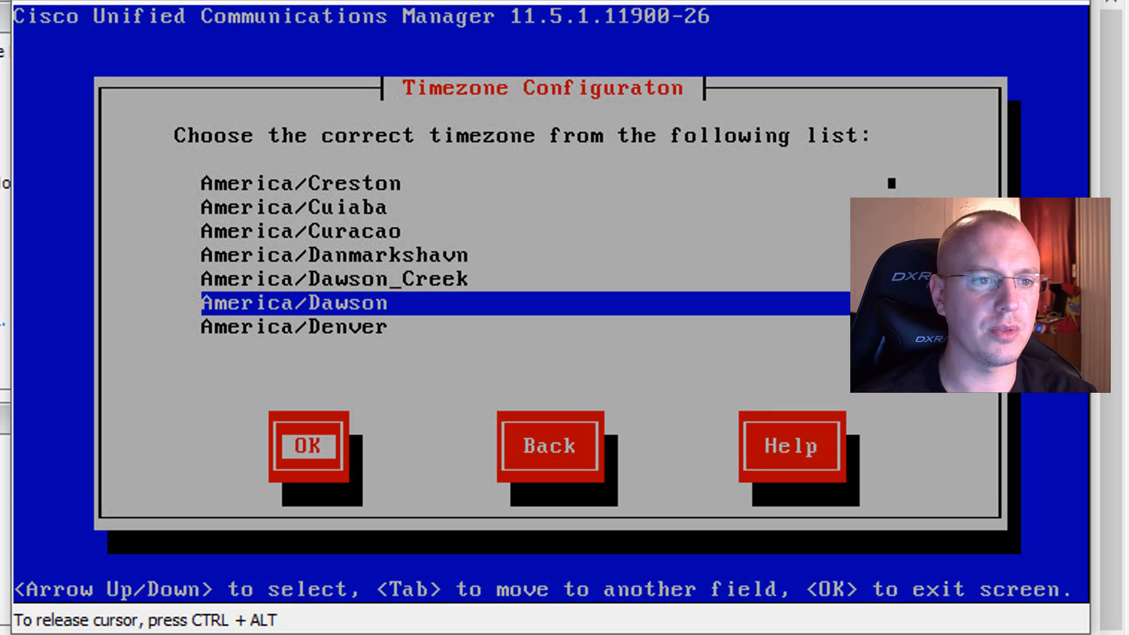
pyautogui.press('Down')
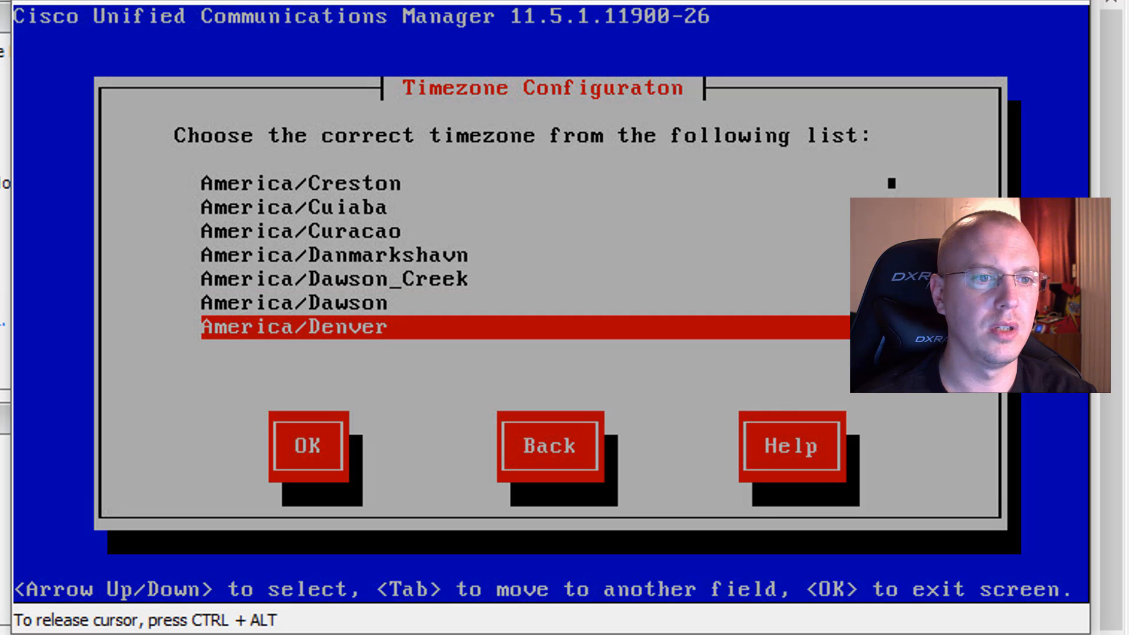
pyautogui.press('Tab')
pyautogui.press('Return')
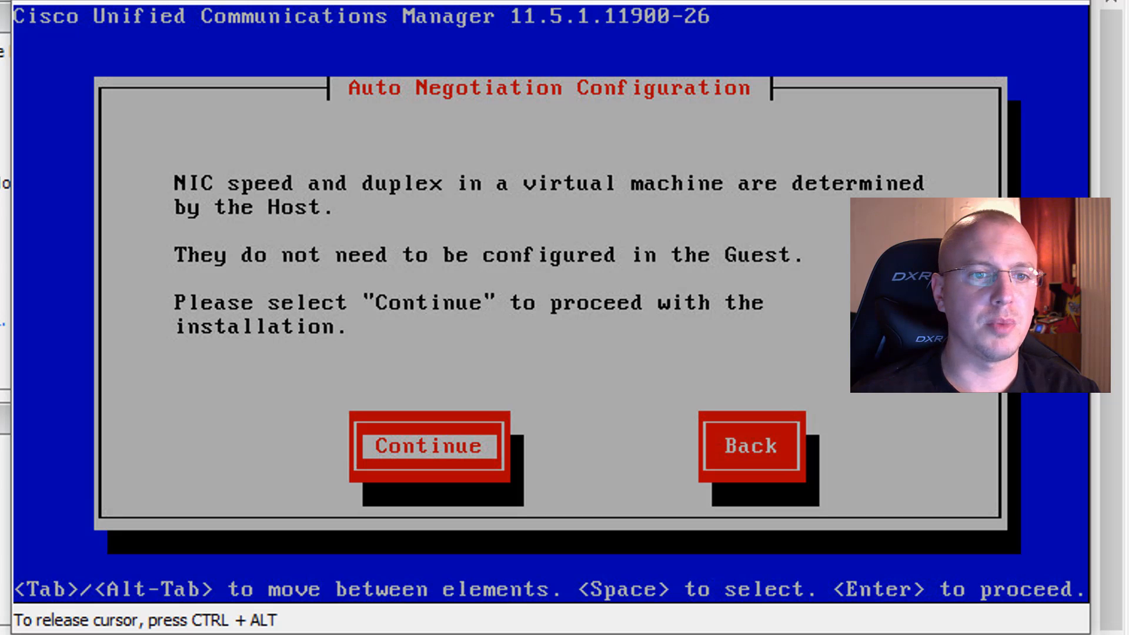
# Step: Keep the host-determined NIC settings and the OS default MTU size, and decline DHCP for this machine
pyautogui.press('Return')
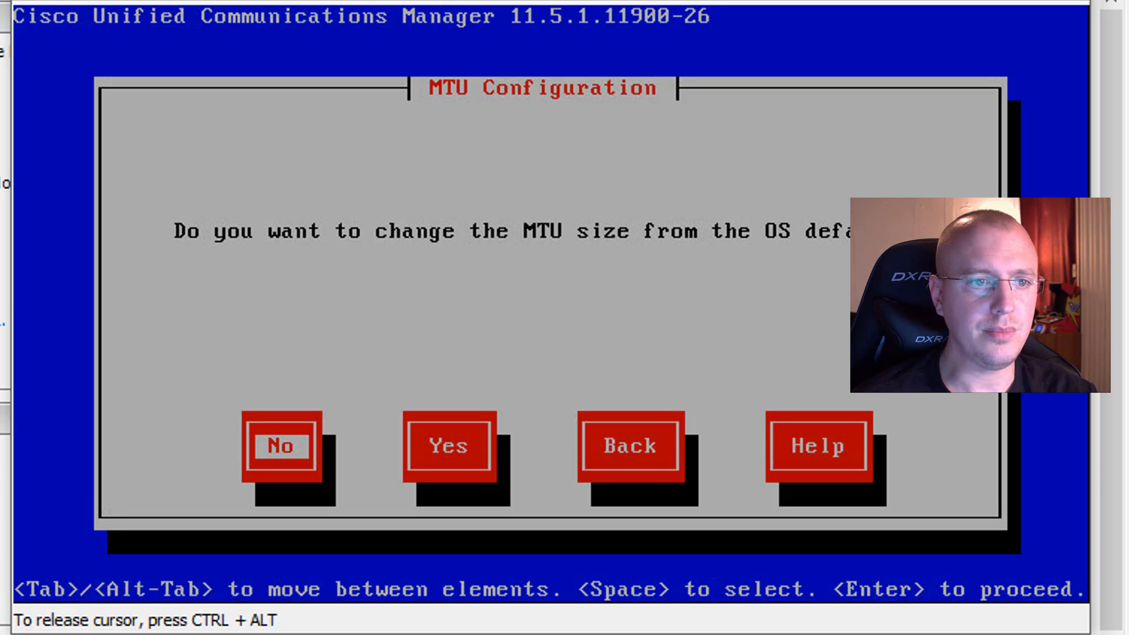
pyautogui.press('Return')
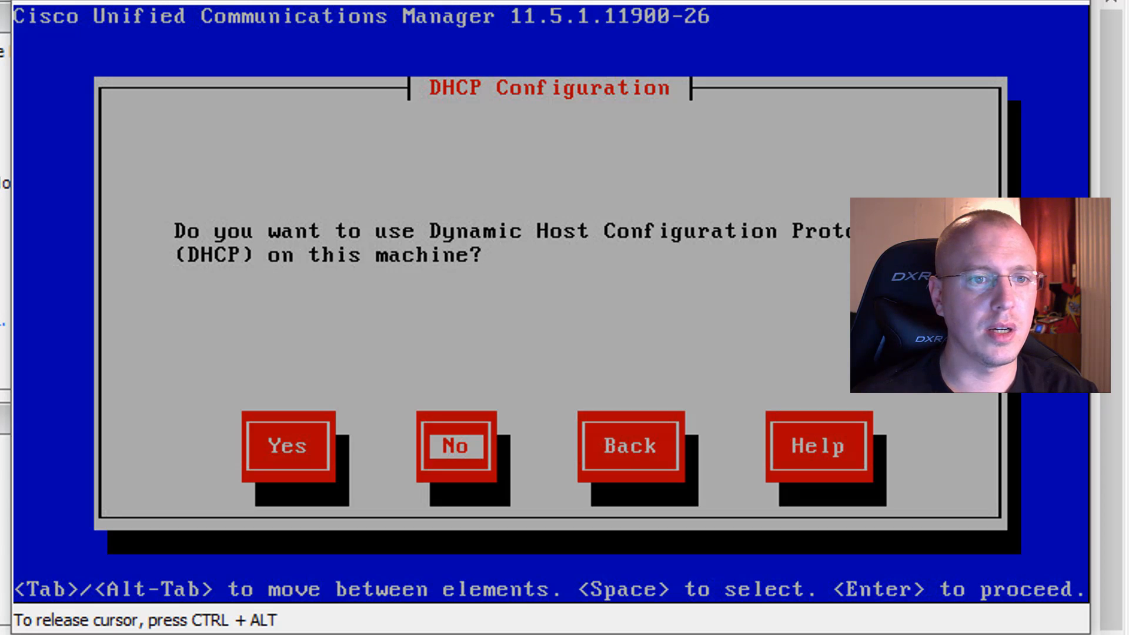
pyautogui.press('Tab')
pyautogui.press('Tab')
pyautogui.press('Tab')
pyautogui.press('Tab')
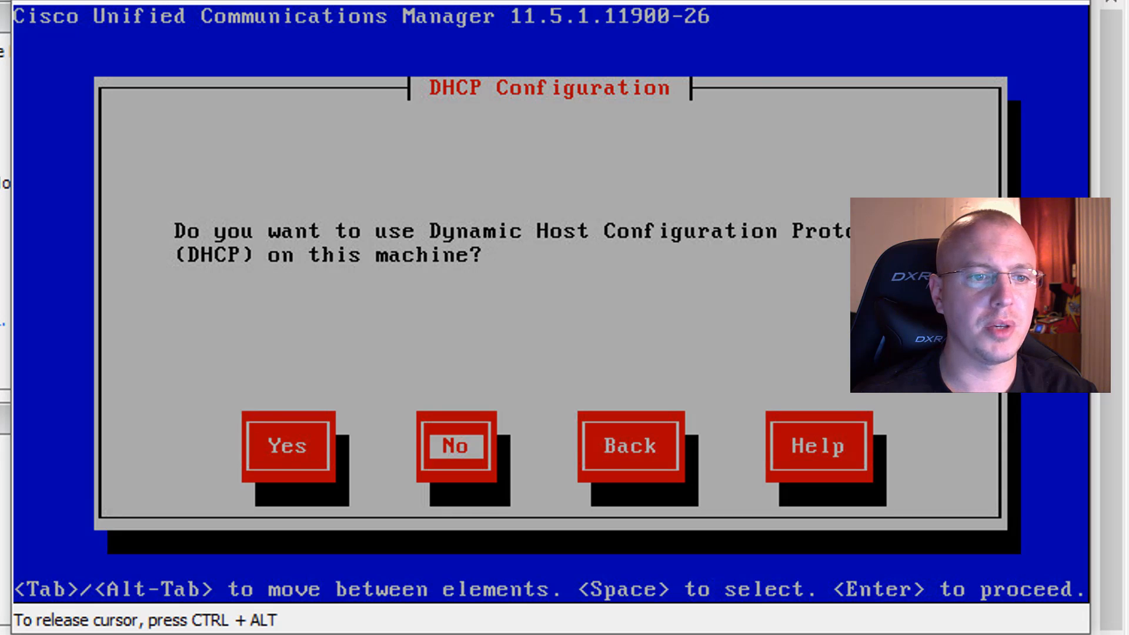
pyautogui.press('Return')
# Step: Enter cucm11-5 as the host name in the static network configuration
pyautogui.write('cuc')
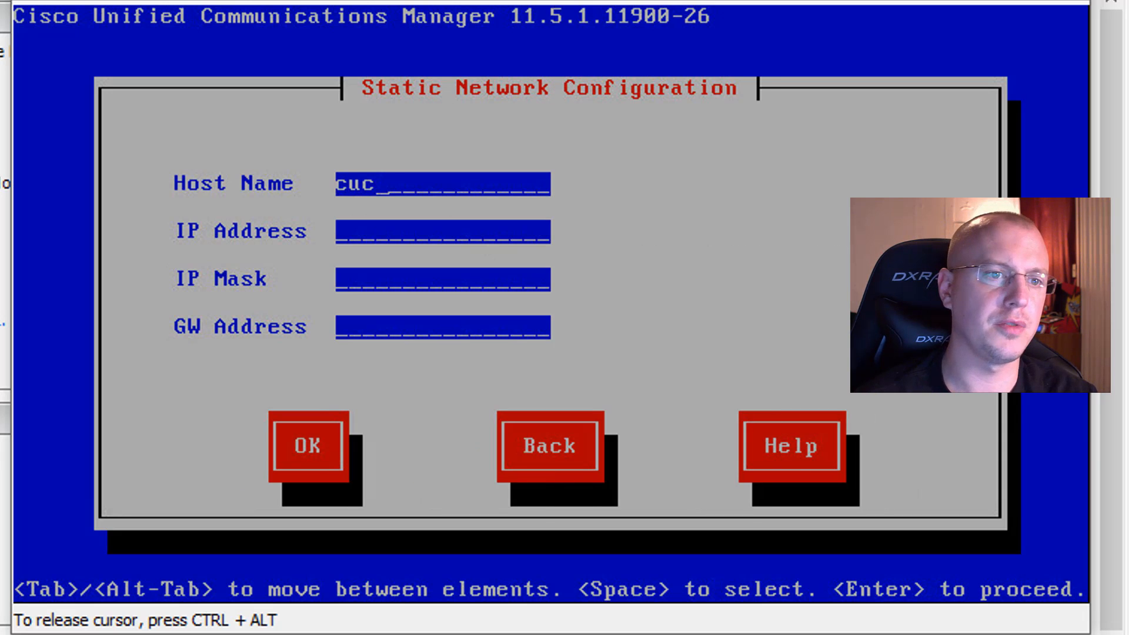
pyautogui.write('m11.5')
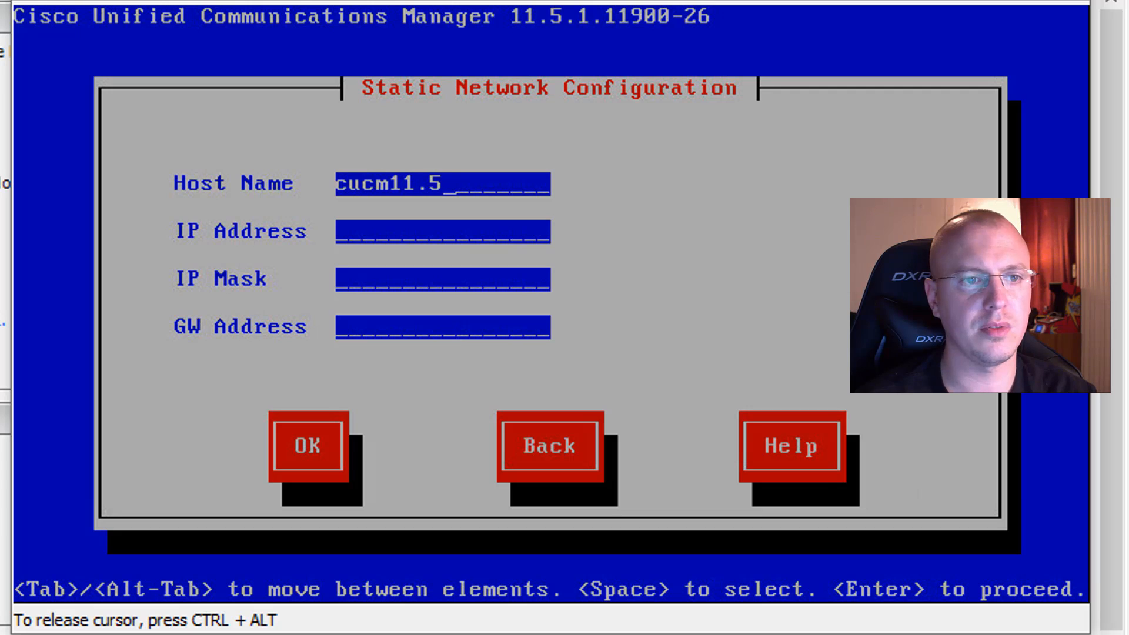
pyautogui.press('BackSpace')
pyautogui.press('BackSpace')
pyautogui.write('-5')
pyautogui.press('Tab')
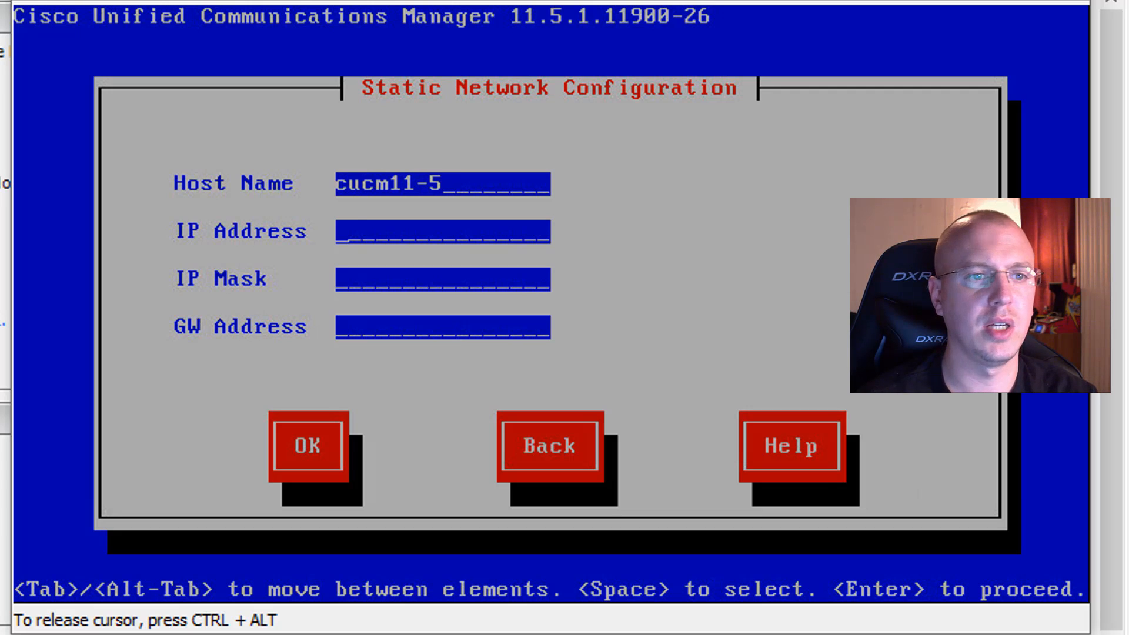
# Step: Set the static IP address to 10.10.10.45, mask 255.255.255.0 and gateway 10.10.10.1, and decline the DNS client
pyautogui.write('10.10.10.')
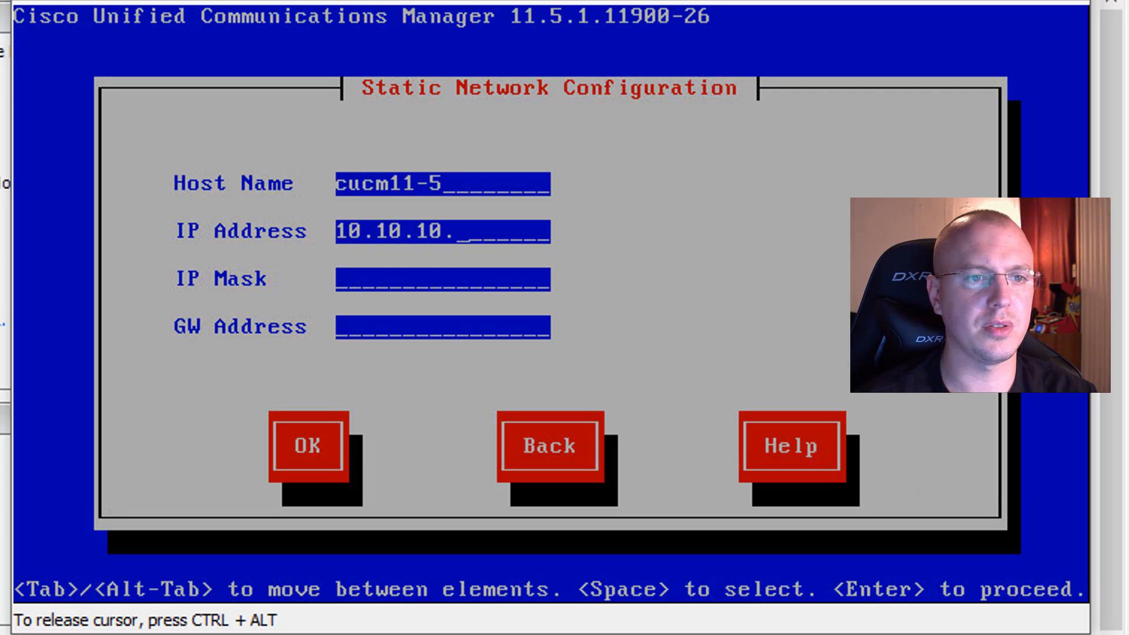
pyautogui.write('45')
pyautogui.press('Tab')
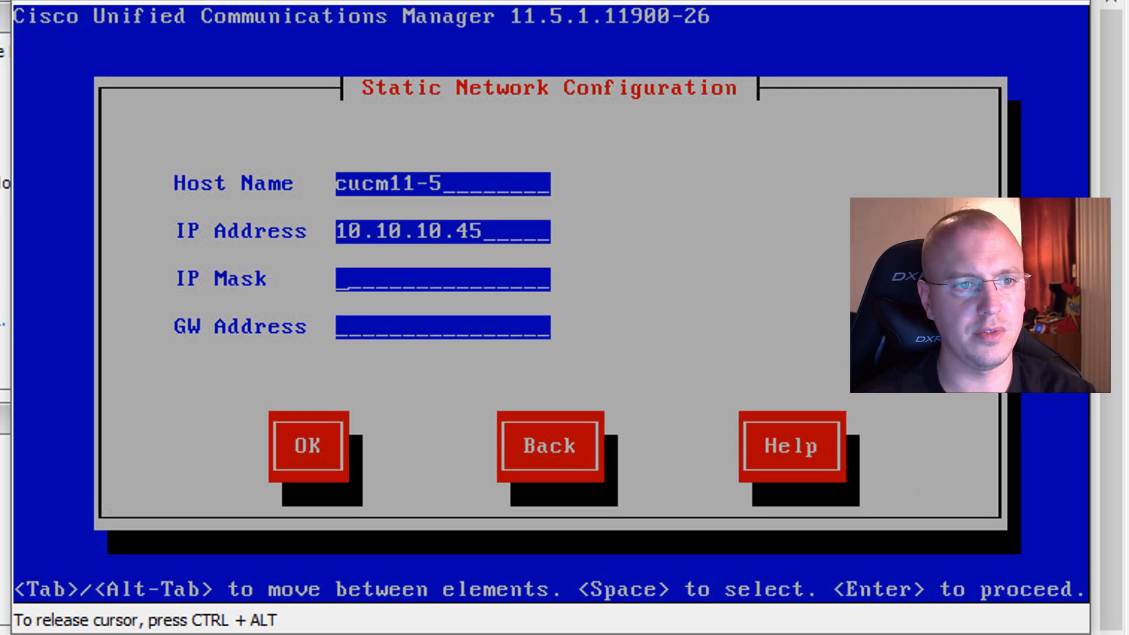
pyautogui.write('255.255.255.0')
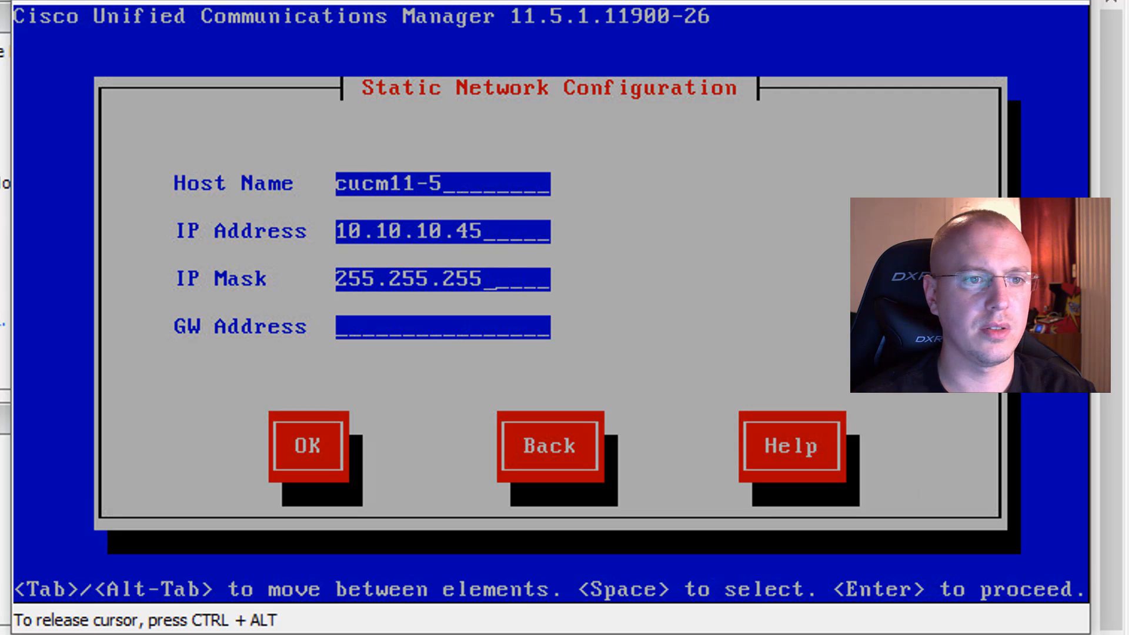
pyautogui.press('Tab')
pyautogui.write('10.10.10.1')
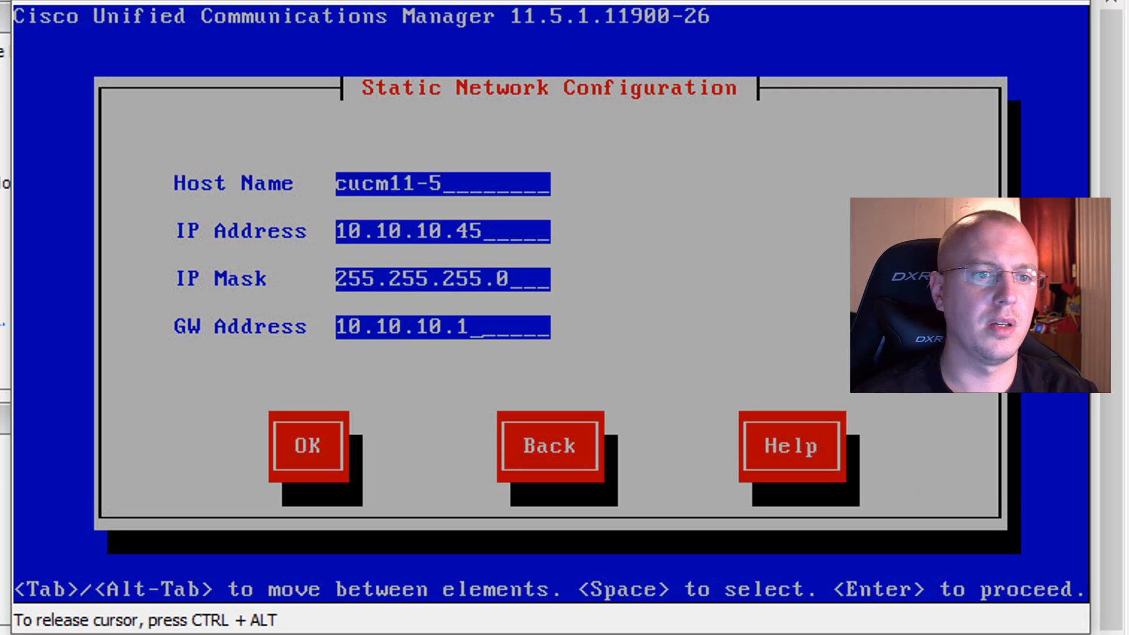
pyautogui.press('Tab')
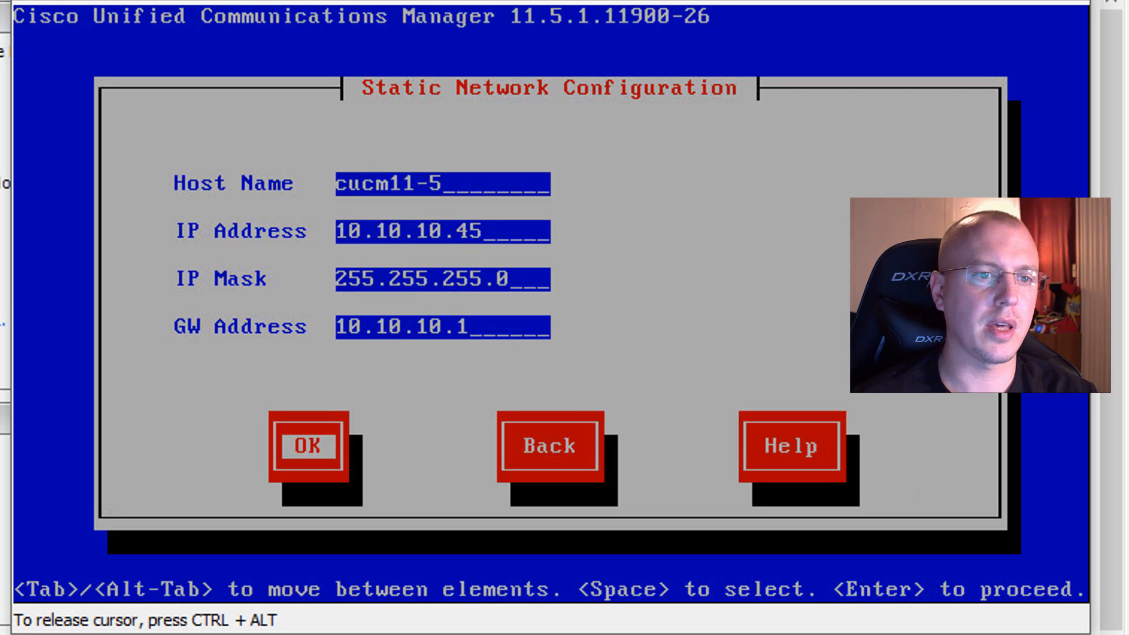
pyautogui.press('Return')
pyautogui.press('Tab')
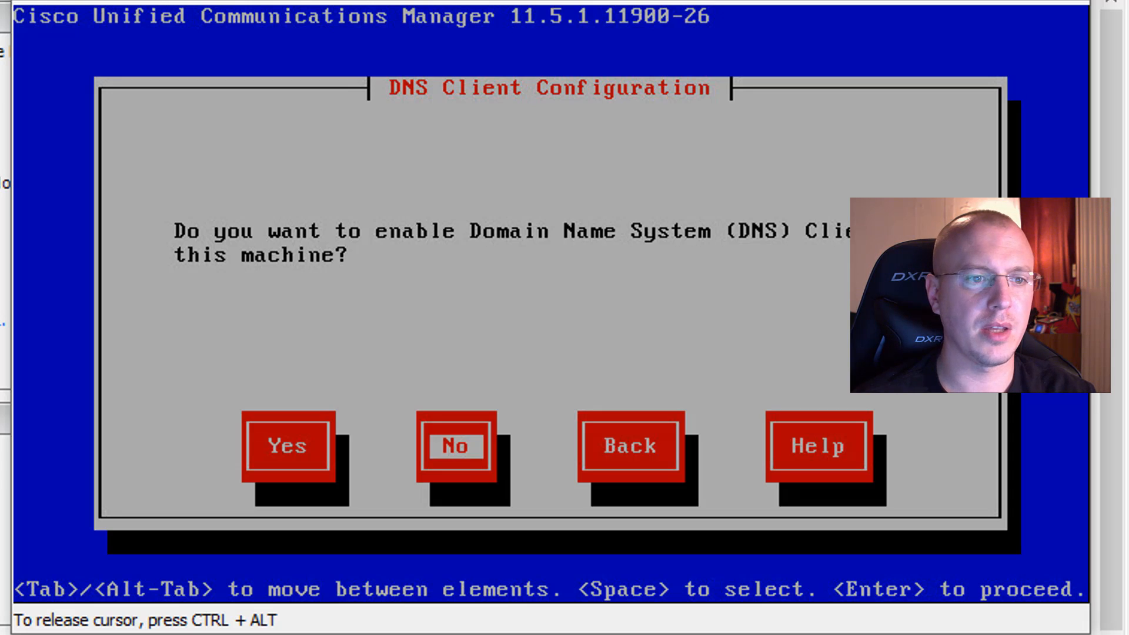
pyautogui.press('Return')
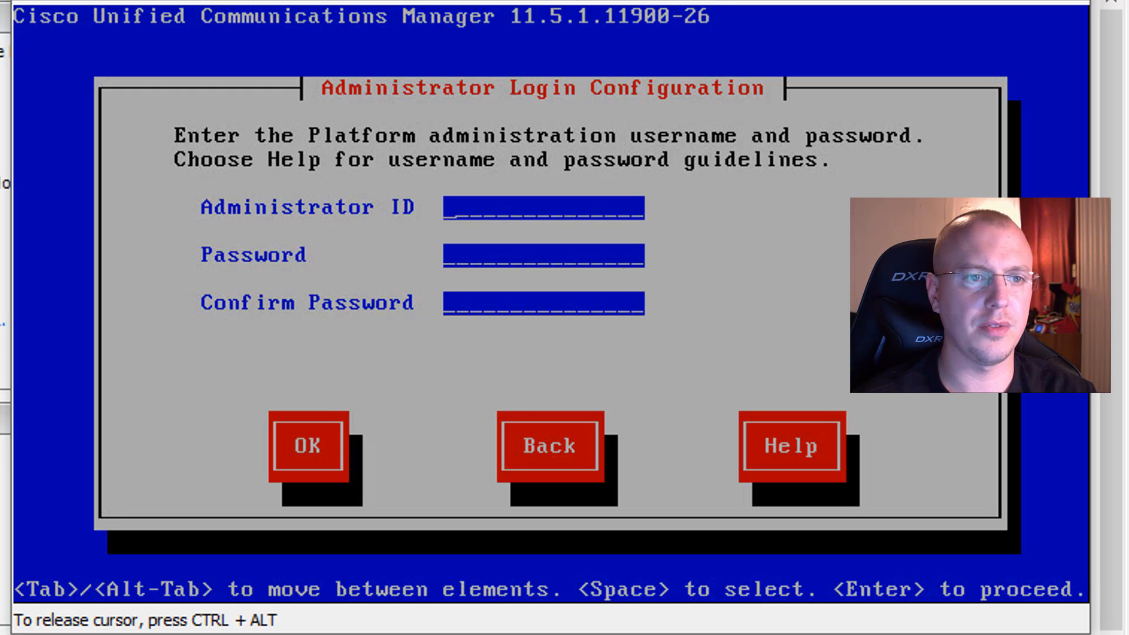
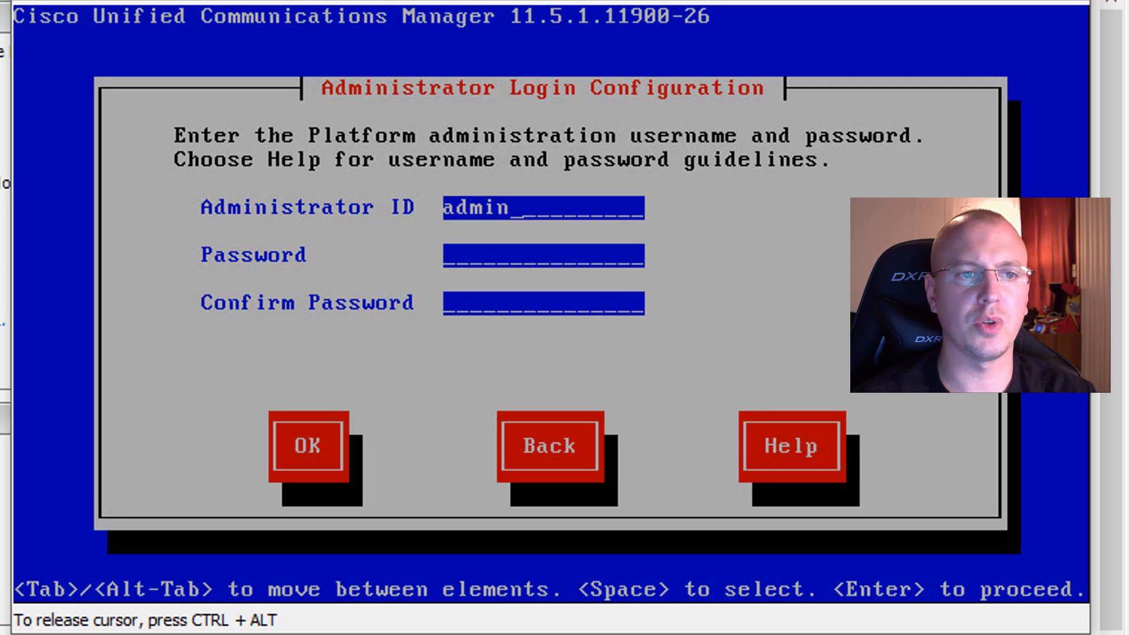
# Step: Set the platform Administrator ID to admin, then enter and confirm the administrator password
pyautogui.press('Tab')
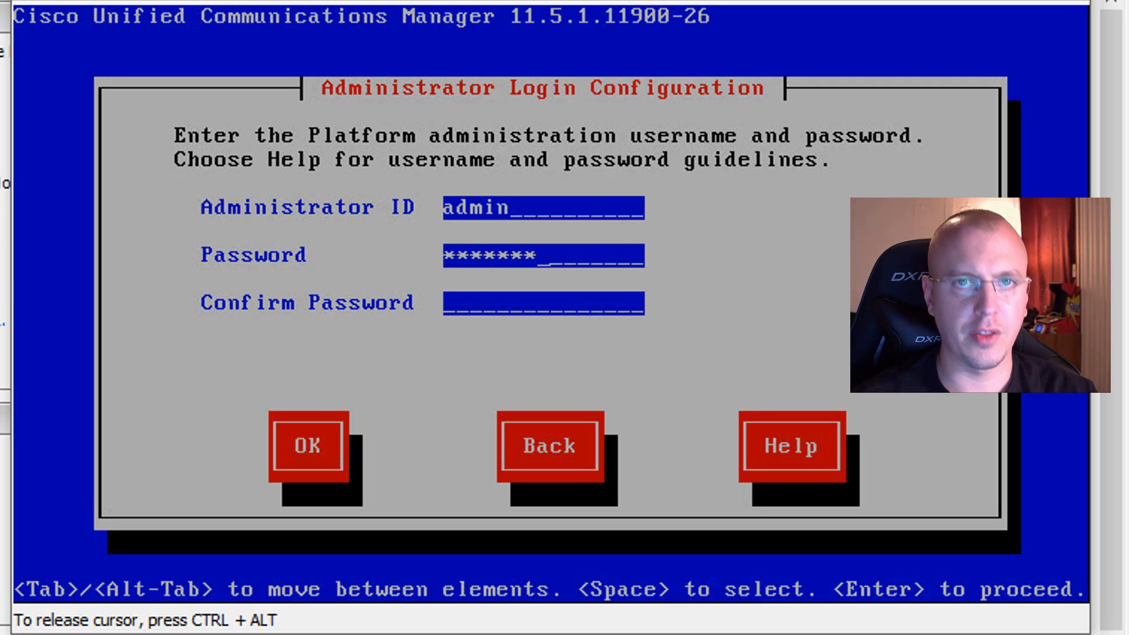
pyautogui.press('Tab')
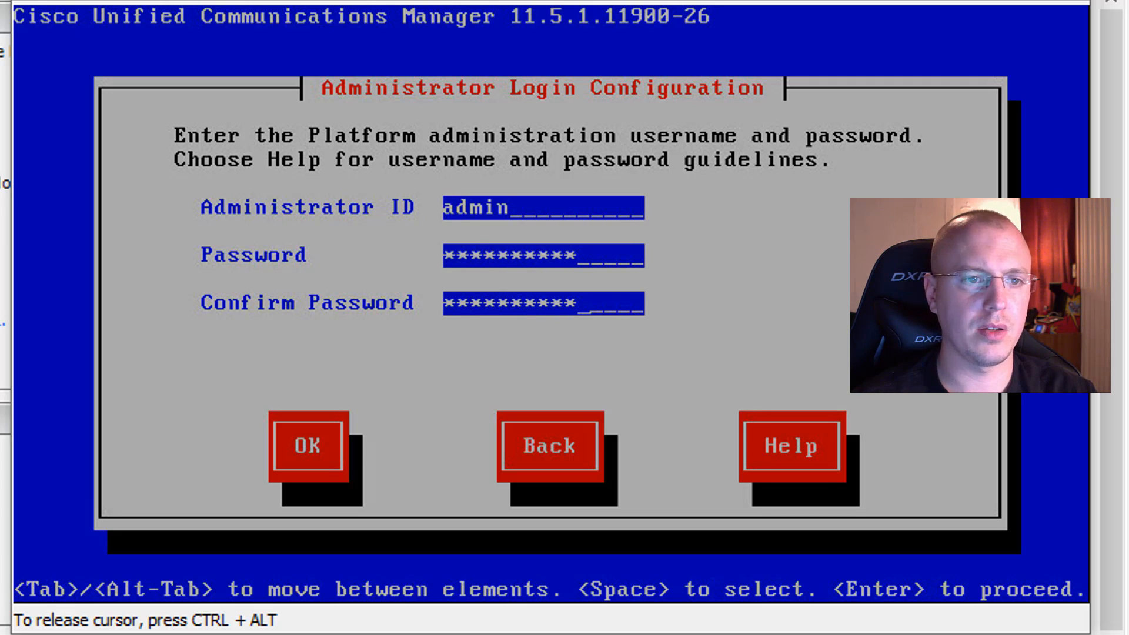
pyautogui.press('Tab')
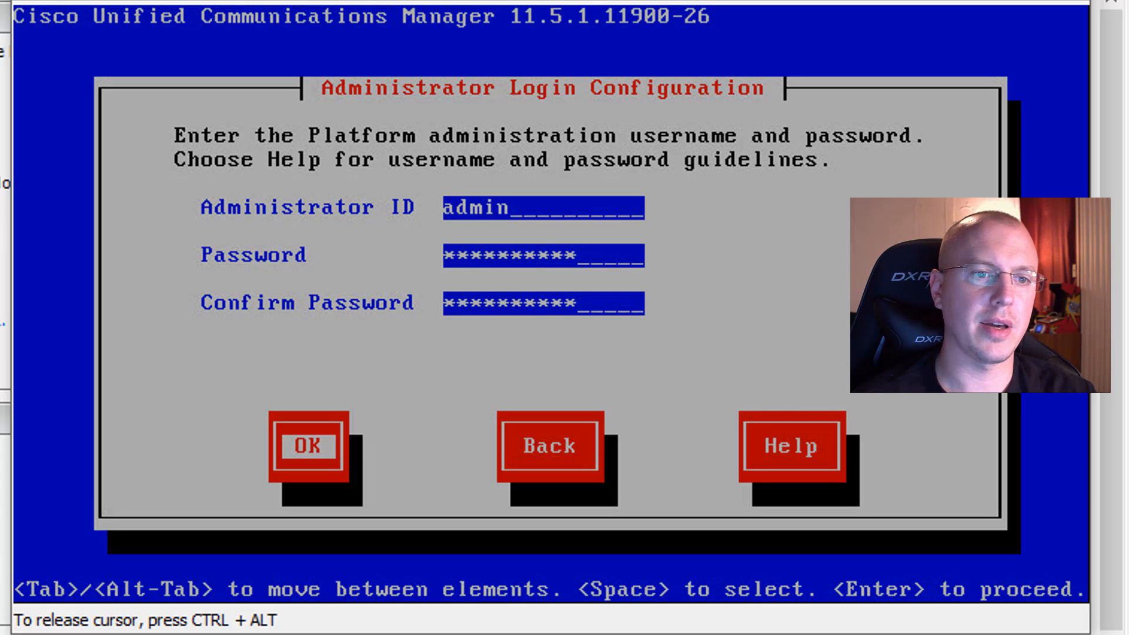
pyautogui.press('Return')
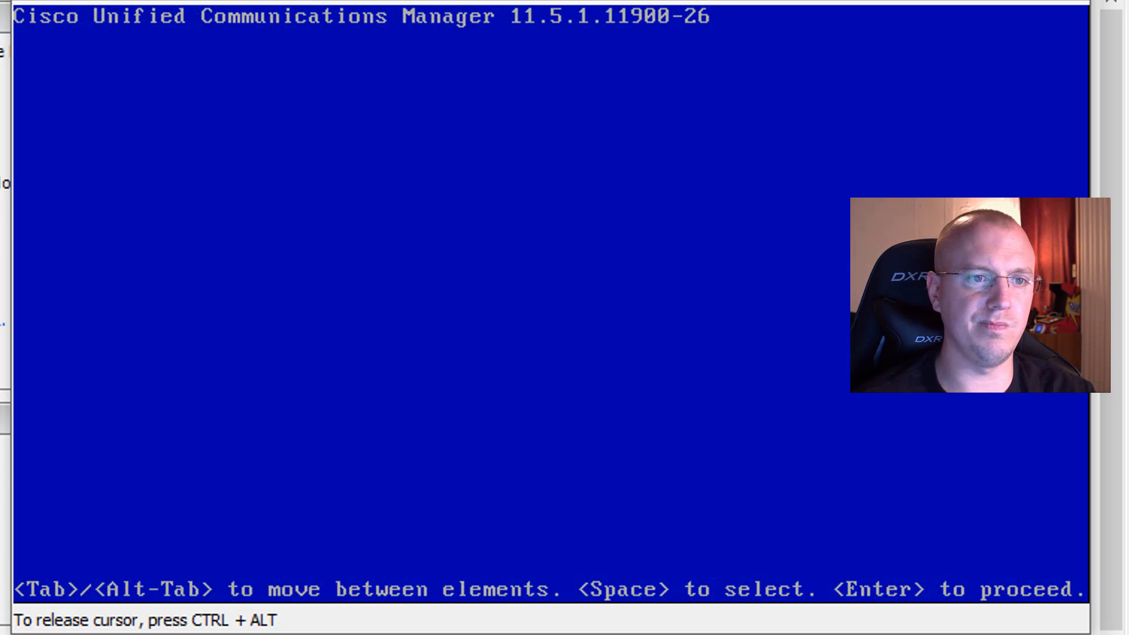
# Step: Set the certificate information's organization to YouTube.com and its unit to Cool people
pyautogui.write('YouTUbe')
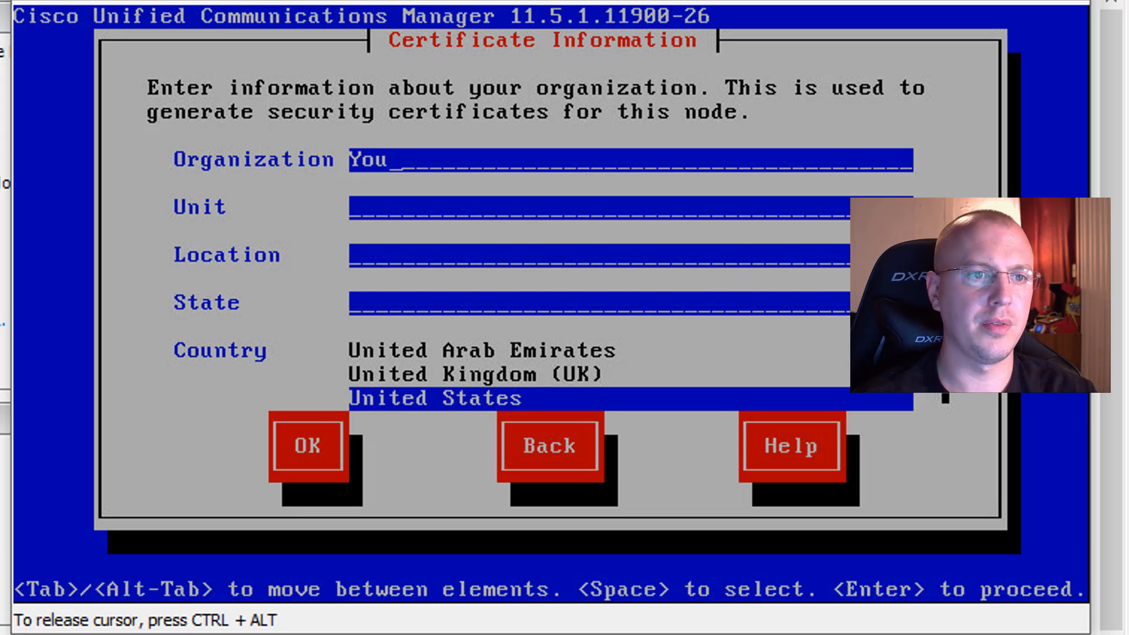
pyautogui.press('BackSpace')
pyautogui.press('BackSpace')
pyautogui.press('BackSpace')
pyautogui.write('ube.com')
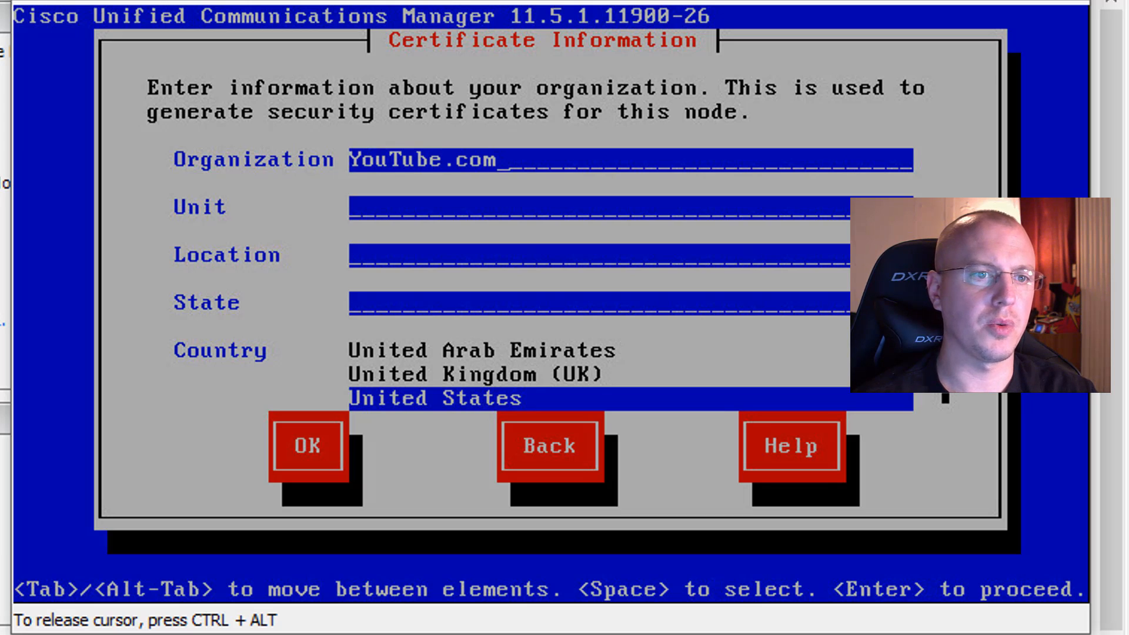
pyautogui.press('Tab')
pyautogui.write('Cool people')
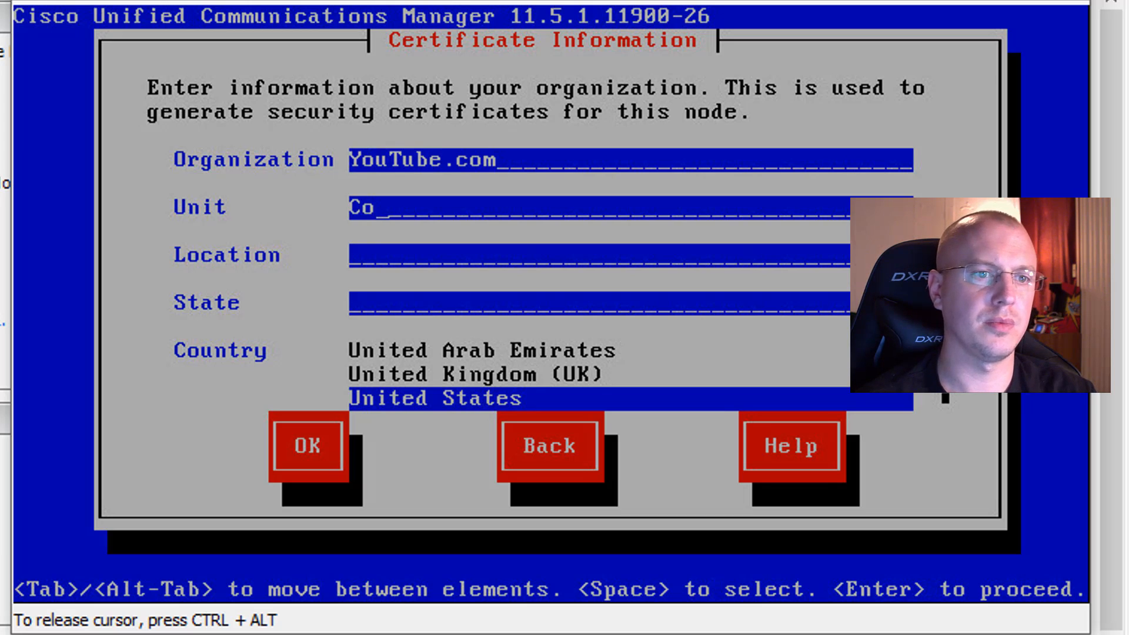
# Step: Set the certificate location to interwebs and state to CO, keep United States as country, and confirm the server as the cluster's First Node
pyautogui.press('Tab')
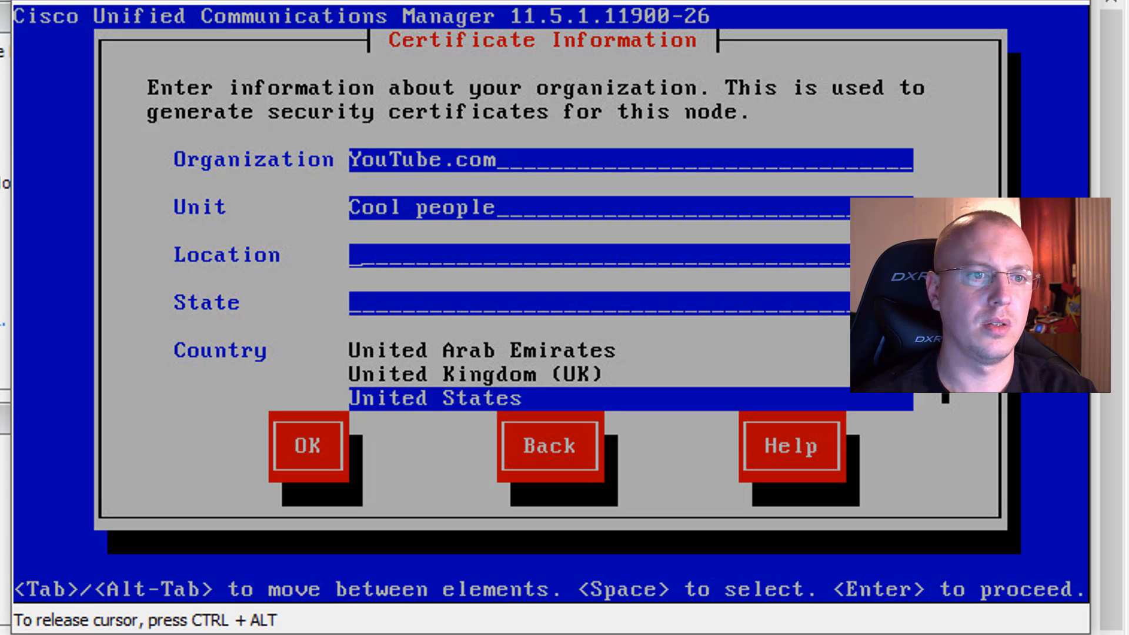
pyautogui.write('inter')
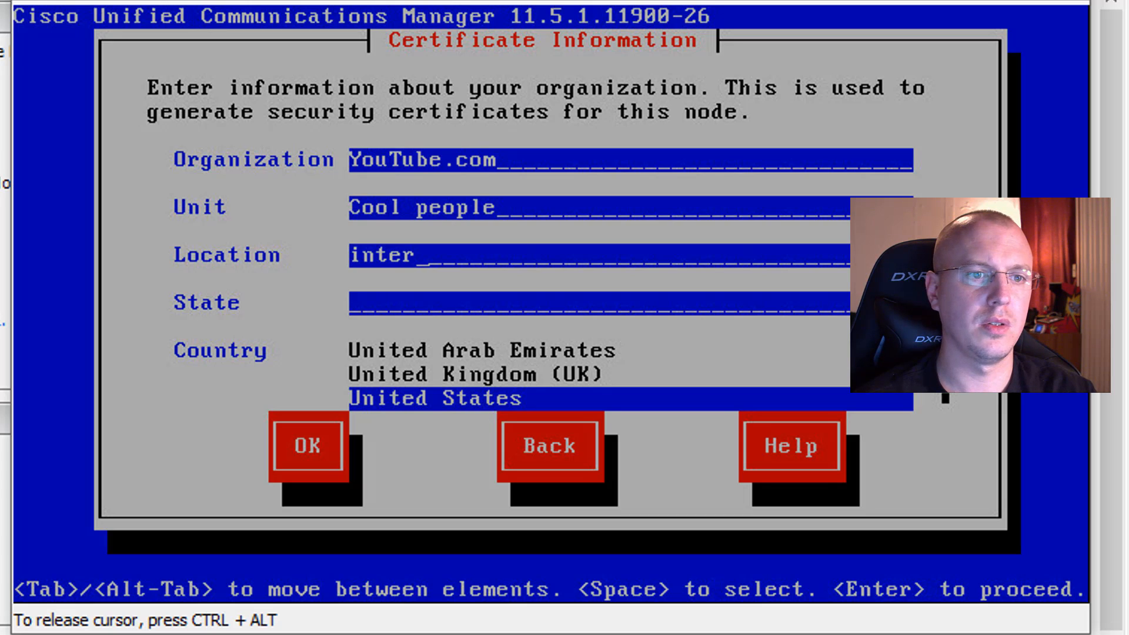
pyautogui.write('webs')
pyautogui.press('Tab')
pyautogui.write('CO')
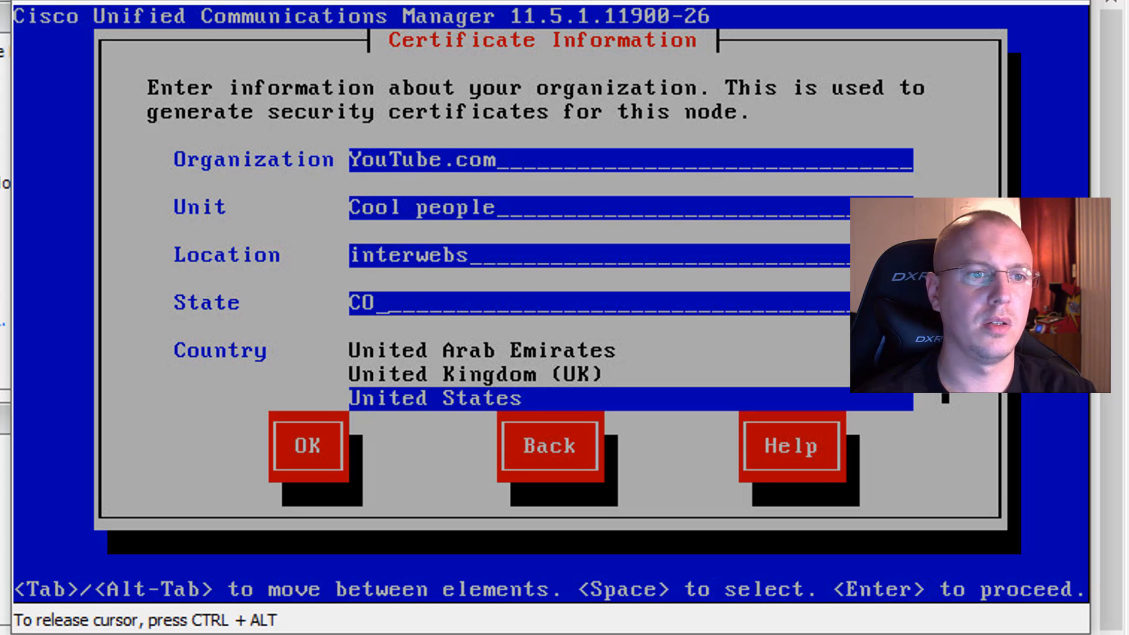
pyautogui.press('Tab')
pyautogui.press('Tab')
pyautogui.press('Return')
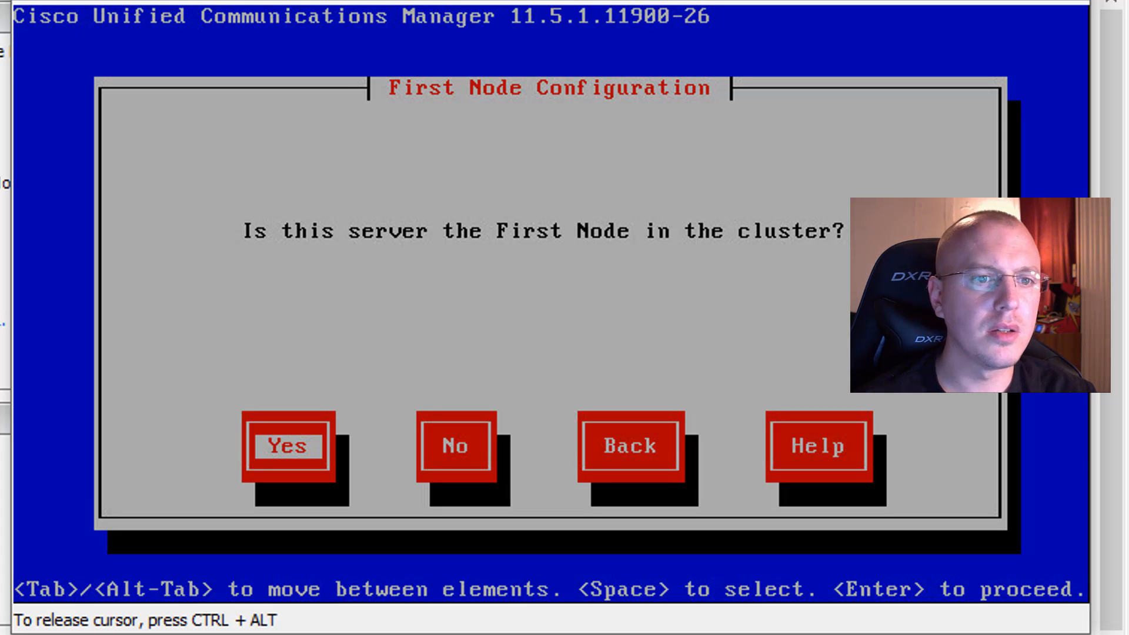
pyautogui.press('Return')
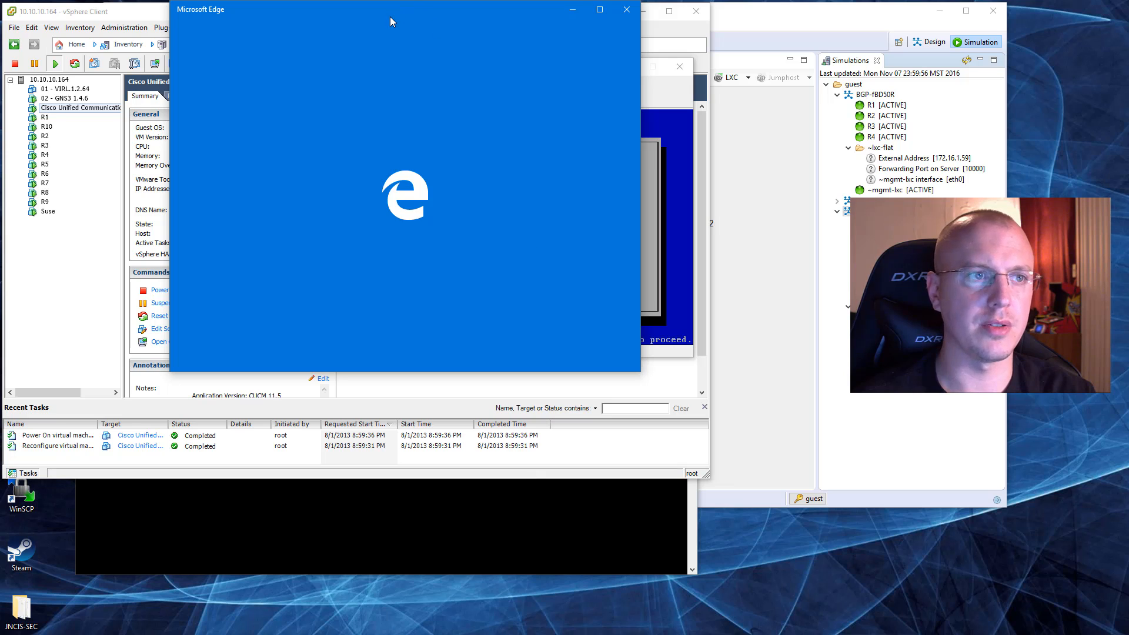
# Step: Switch to Microsoft Edge, move and widen its window, and open the ntp.org website
pyautogui.moveTo(390, 17); pyautogui.dragTo(697, 205)
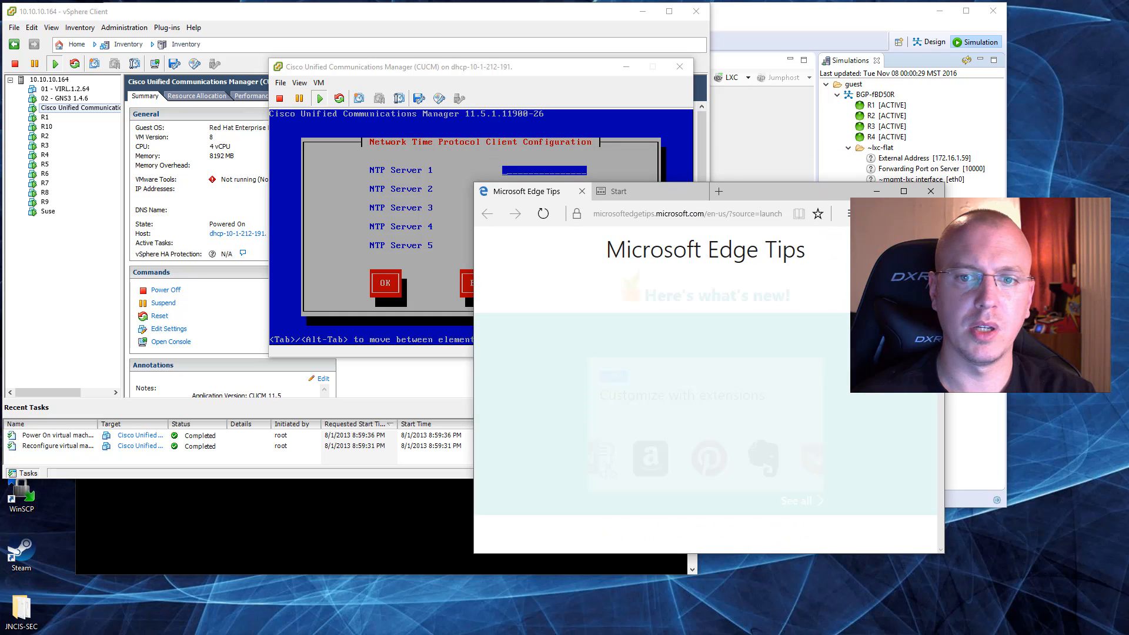
pyautogui.moveTo(945, 306); pyautogui.dragTo(1075, 306)
pyautogui.click(684, 213)
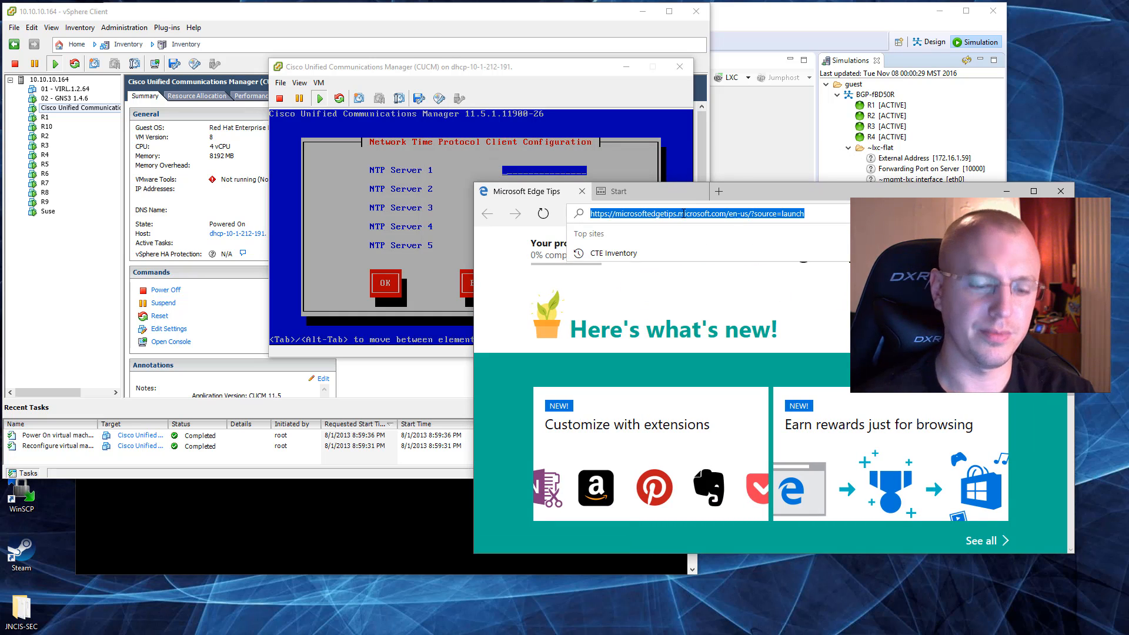
pyautogui.write('NTP.')
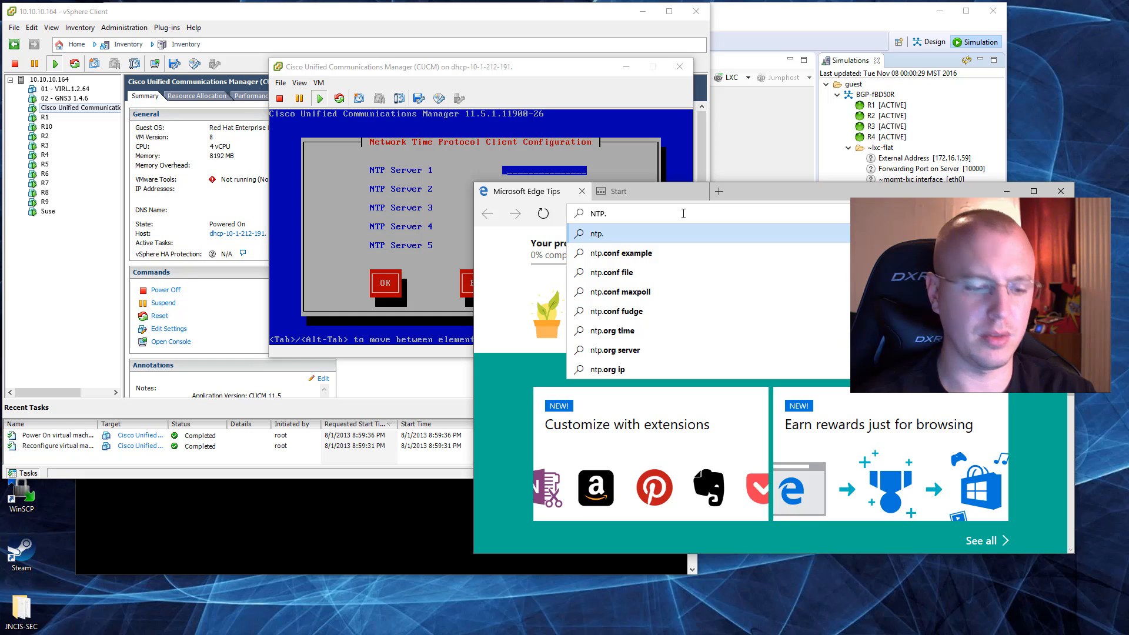
pyautogui.press('BackSpace')
pyautogui.press('BackSpace')
pyautogui.press('BackSpace')
pyautogui.press('BackSpace')
pyautogui.write('n')
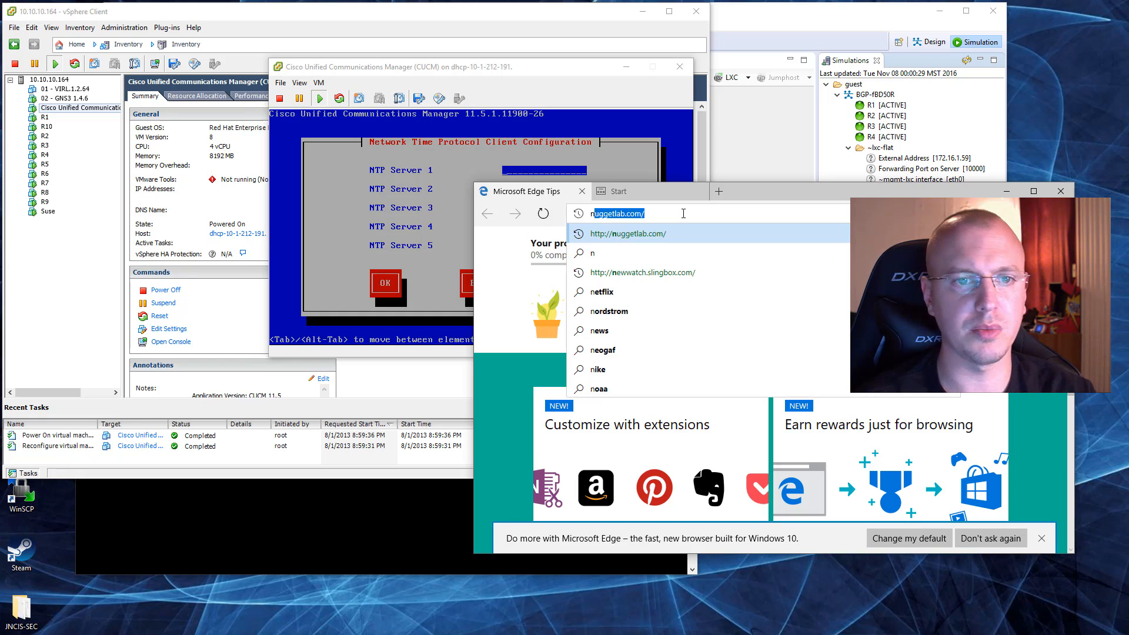
pyautogui.write('tp.org')
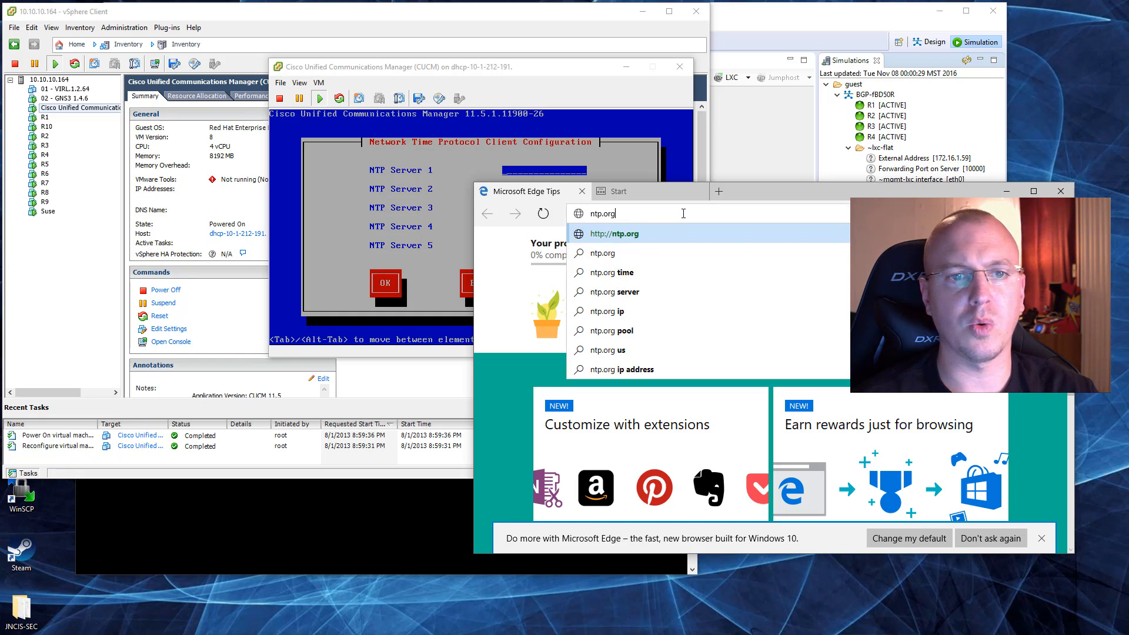
pyautogui.press('Return')
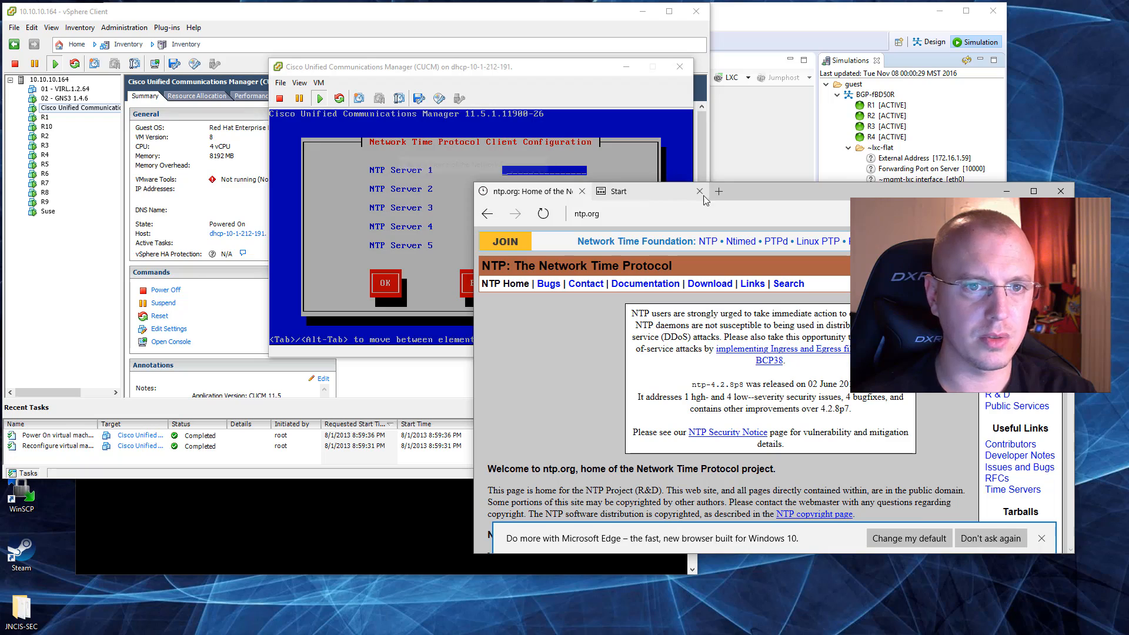
# Step: Enlarge the browser window and open the Public NTP Primary (stratum 1) Time Servers list from the public time server lists
pyautogui.moveTo(479, 189); pyautogui.dragTo(40, 65)
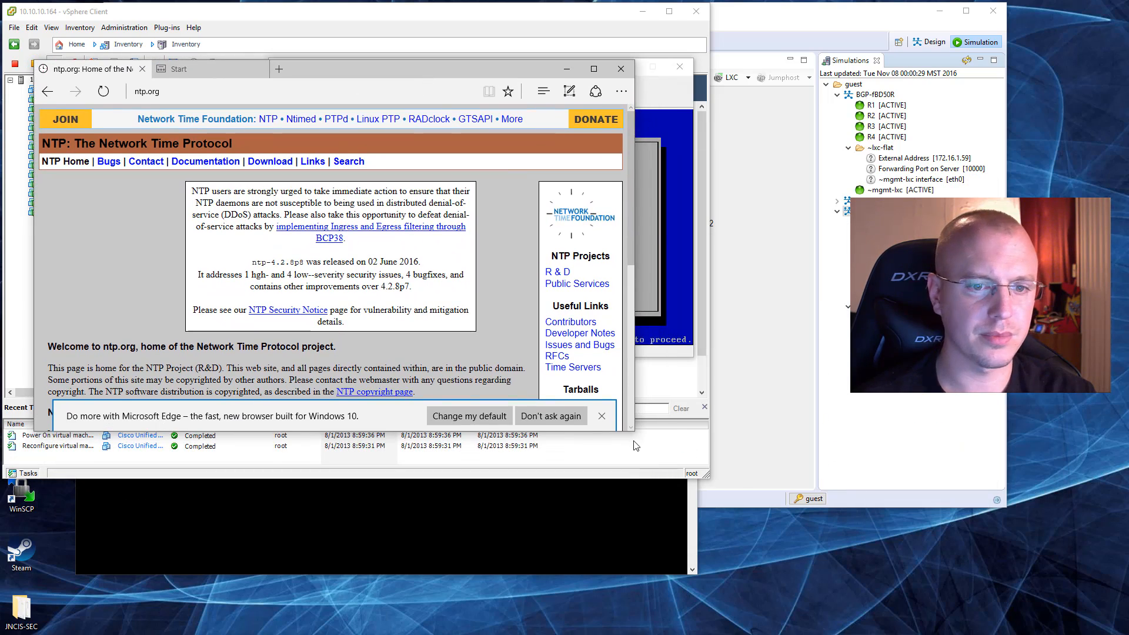
pyautogui.moveTo(634, 432); pyautogui.dragTo(862, 569)
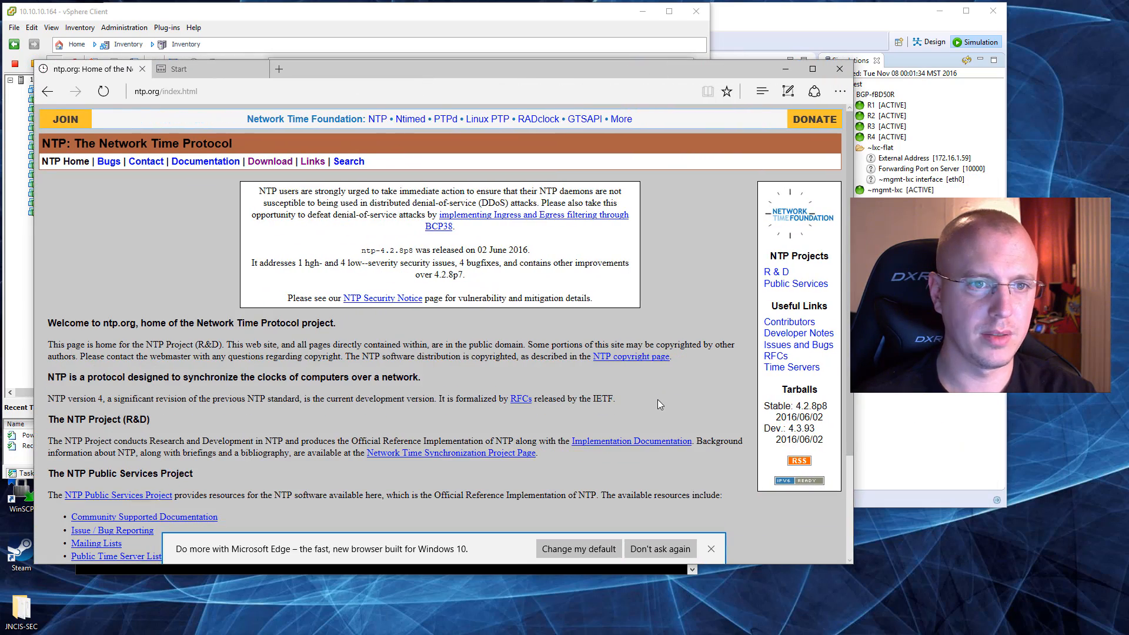
pyautogui.scroll(-2, 609, 291)
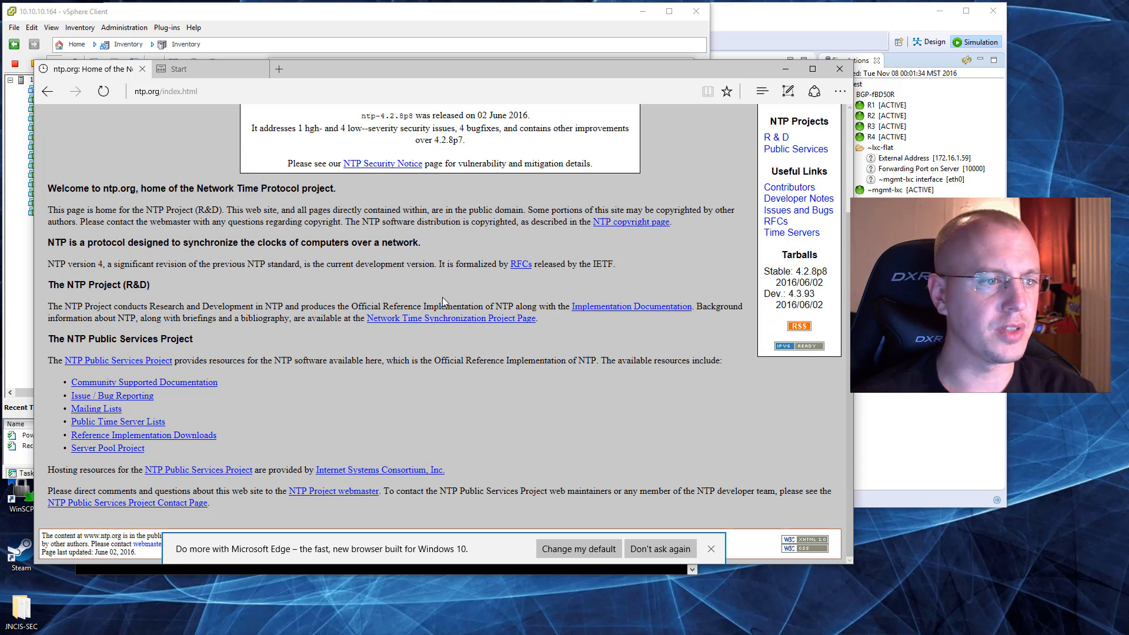
pyautogui.click(129, 427)
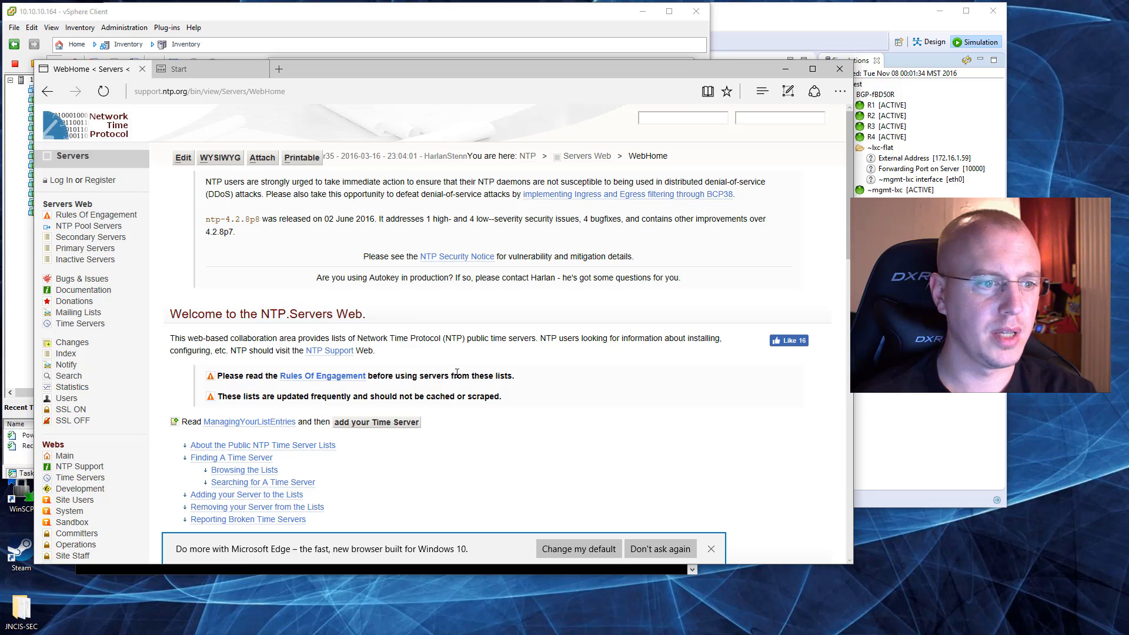
pyautogui.scroll(-1, 630, 391)
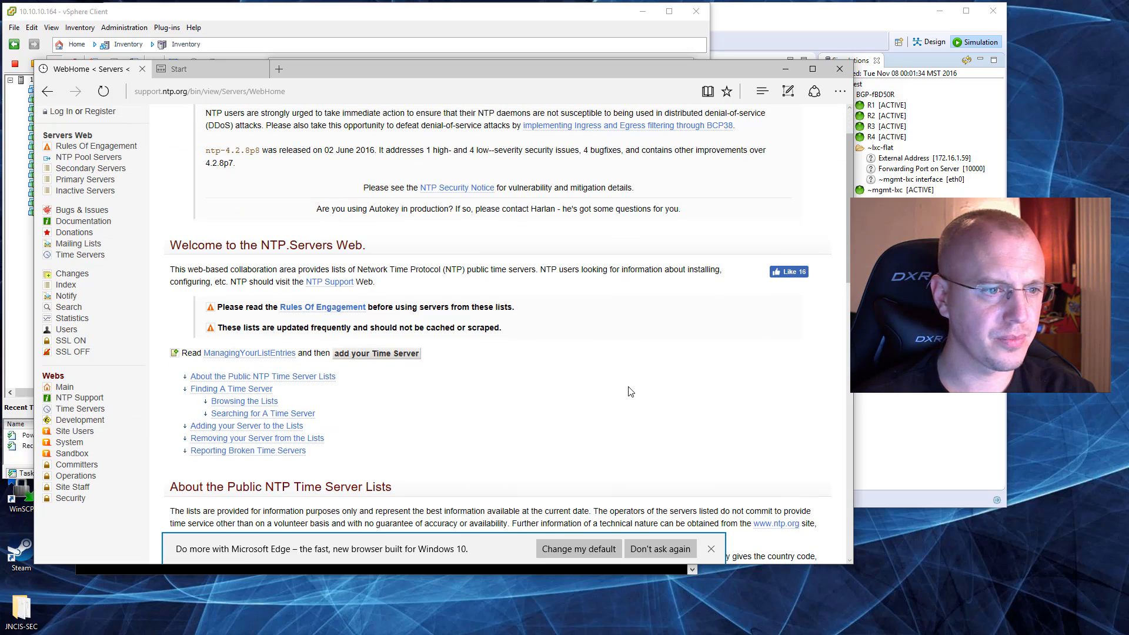
pyautogui.scroll(-6, 631, 391)
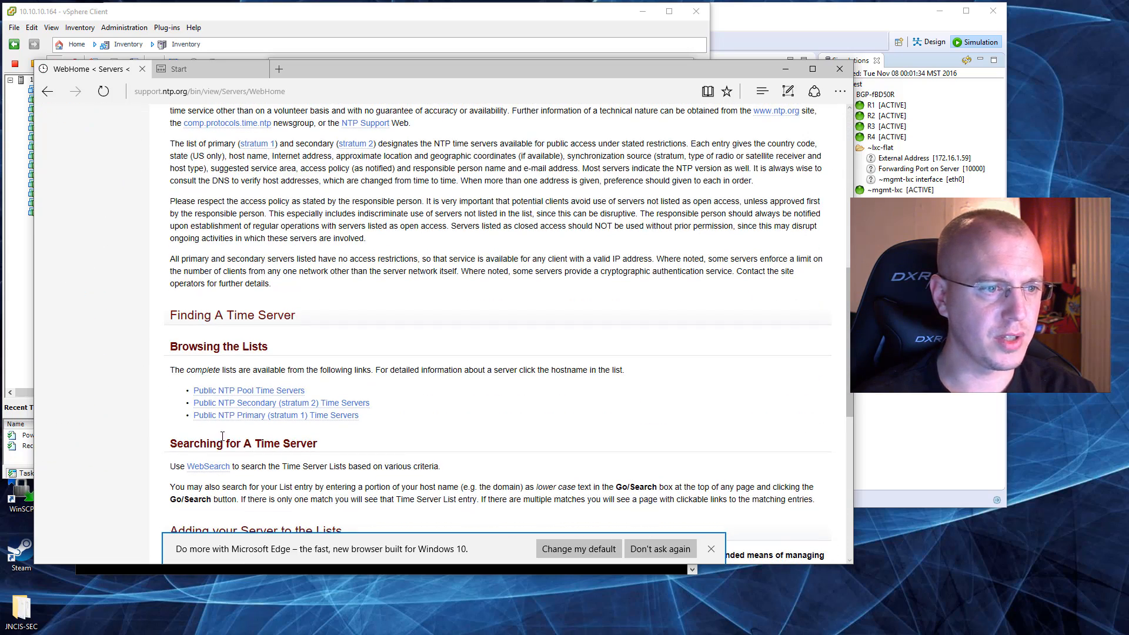
pyautogui.click(283, 423)
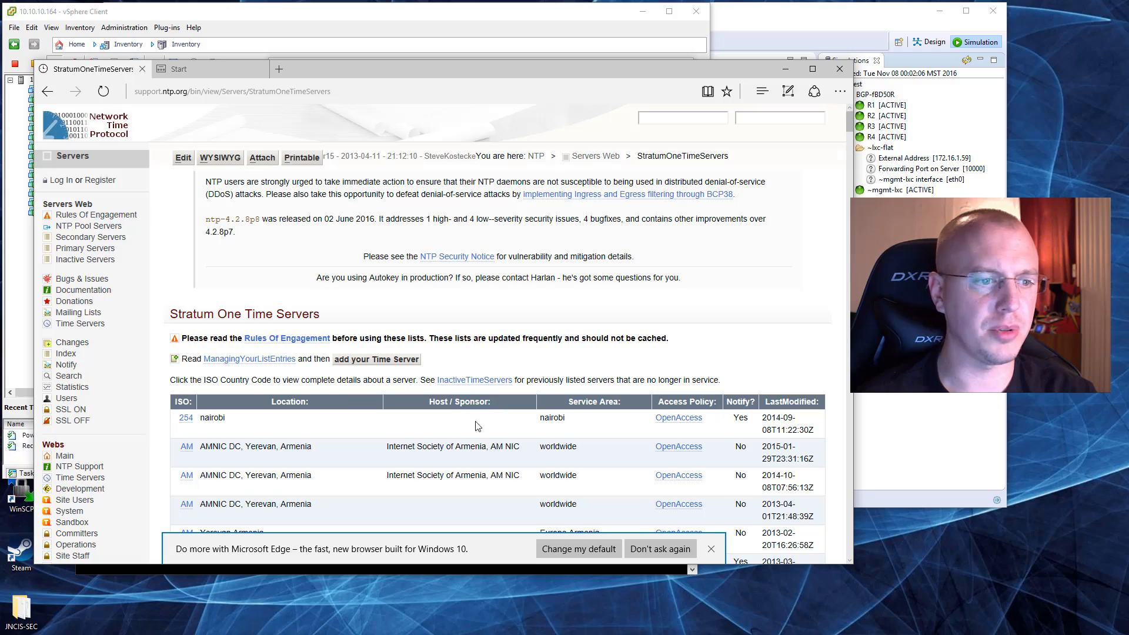
# Step: Find the National Center for Atmospheric Research, Boulder, Colorado entry in the stratum one list, open its details and select its IP address
pyautogui.scroll(-20, 288, 412)
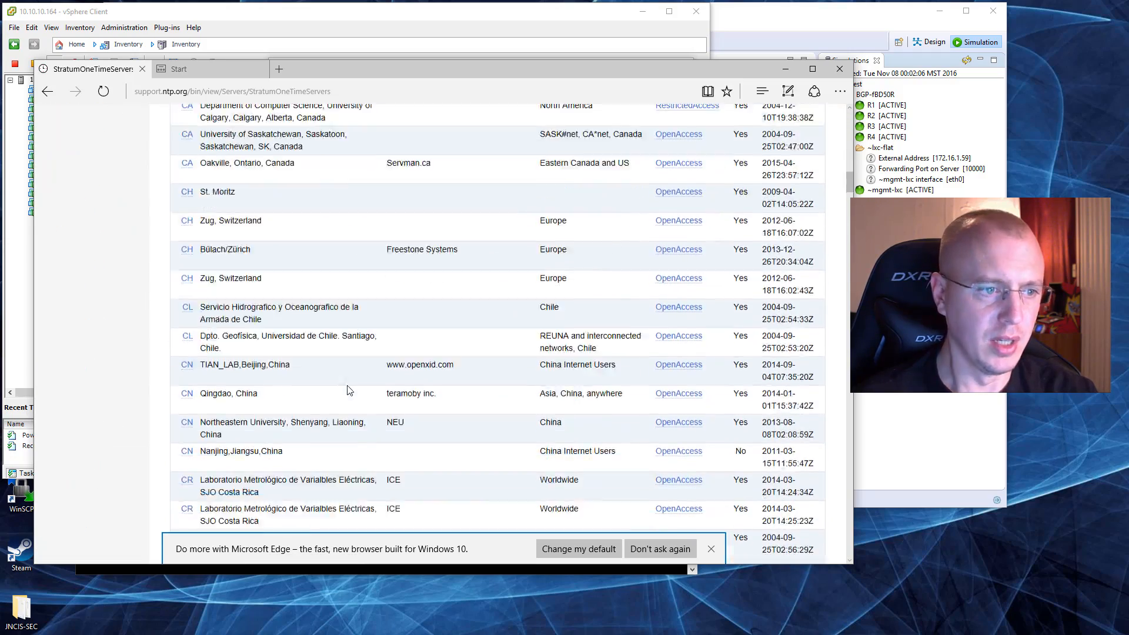
pyautogui.scroll(-10, 350, 390)
pyautogui.middleClick(351, 385)
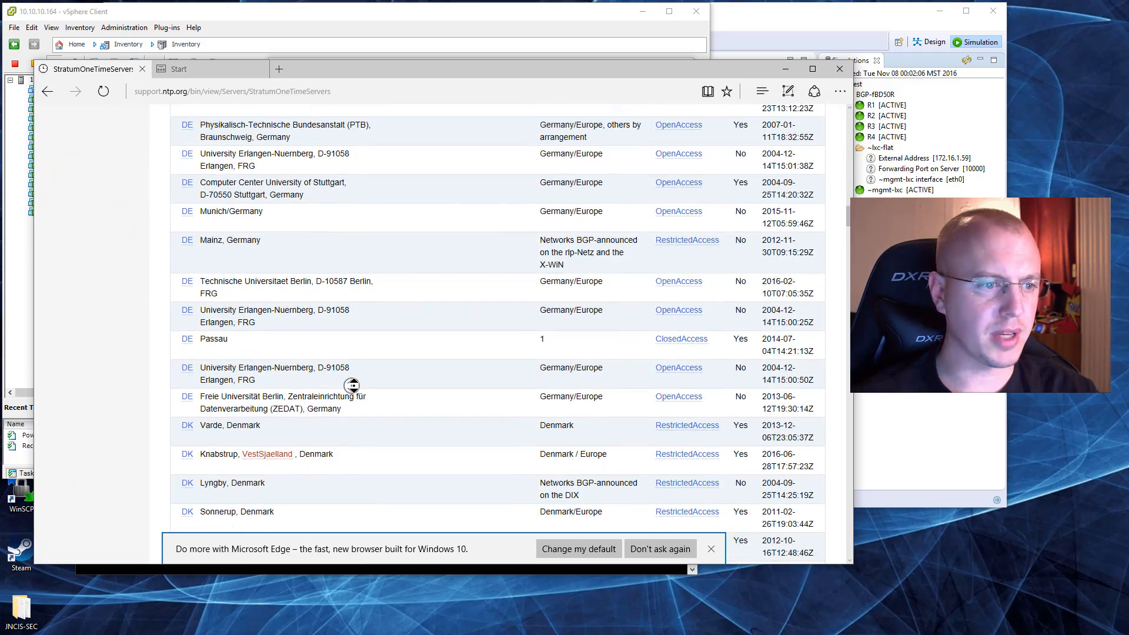
pyautogui.click(684, 315)
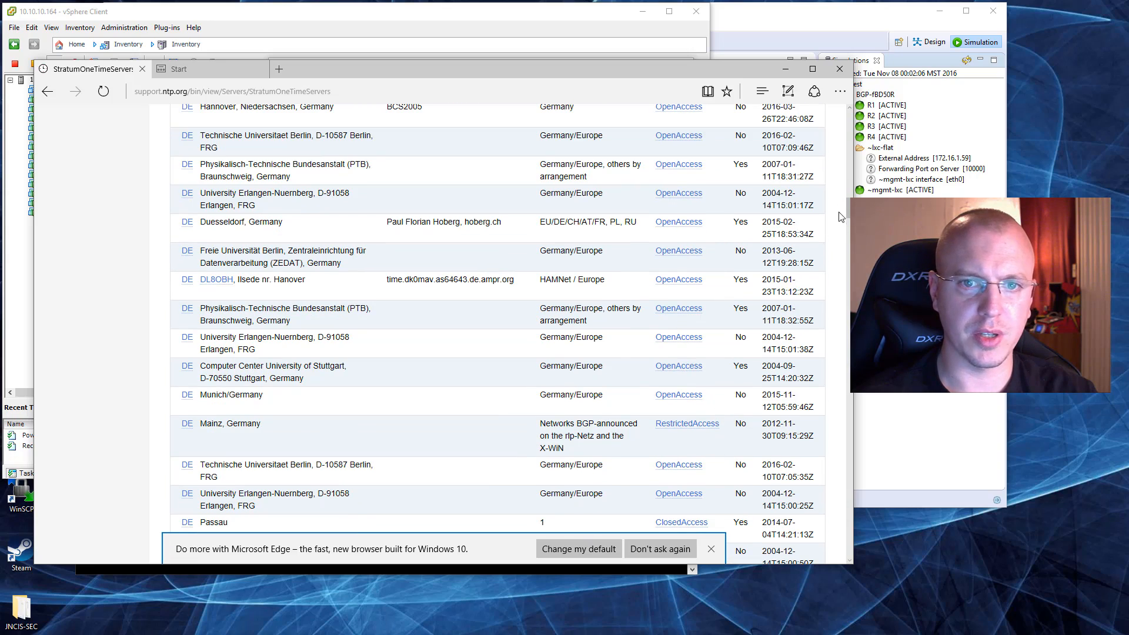
pyautogui.moveTo(851, 210); pyautogui.dragTo(888, 504)
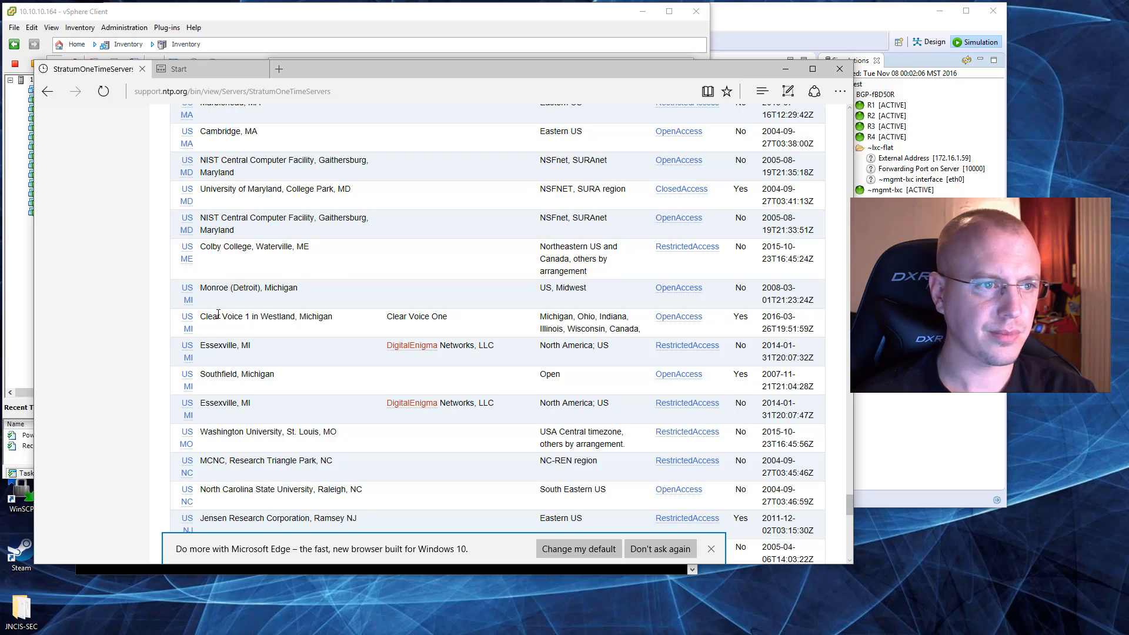
pyautogui.scroll(5, 235, 263)
pyautogui.scroll(4, 243, 265)
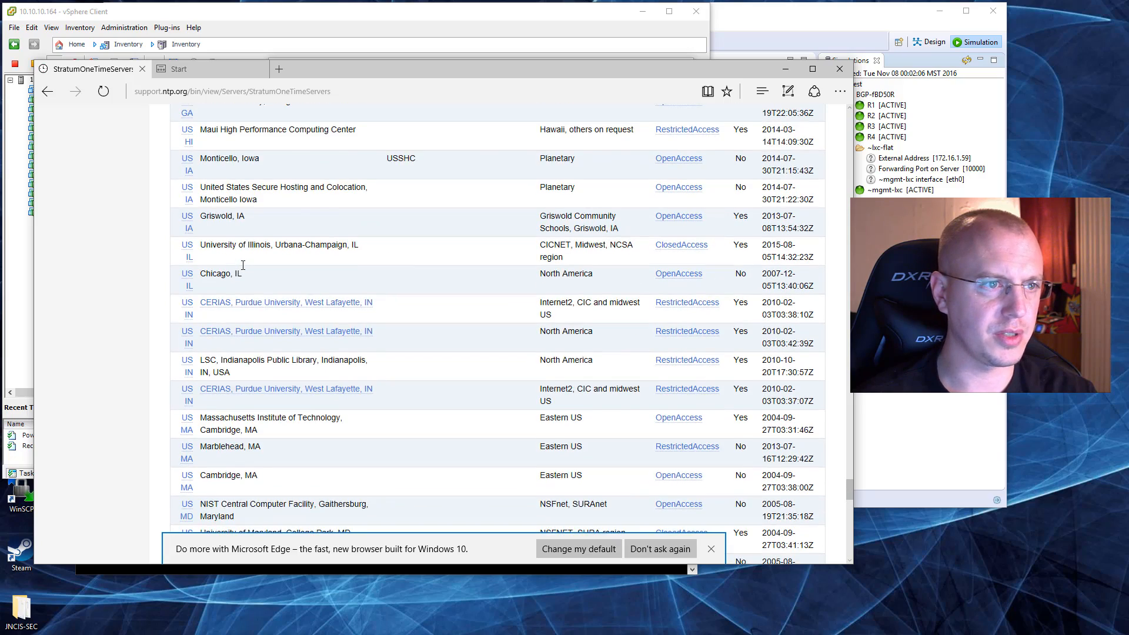
pyautogui.scroll(2, 243, 265)
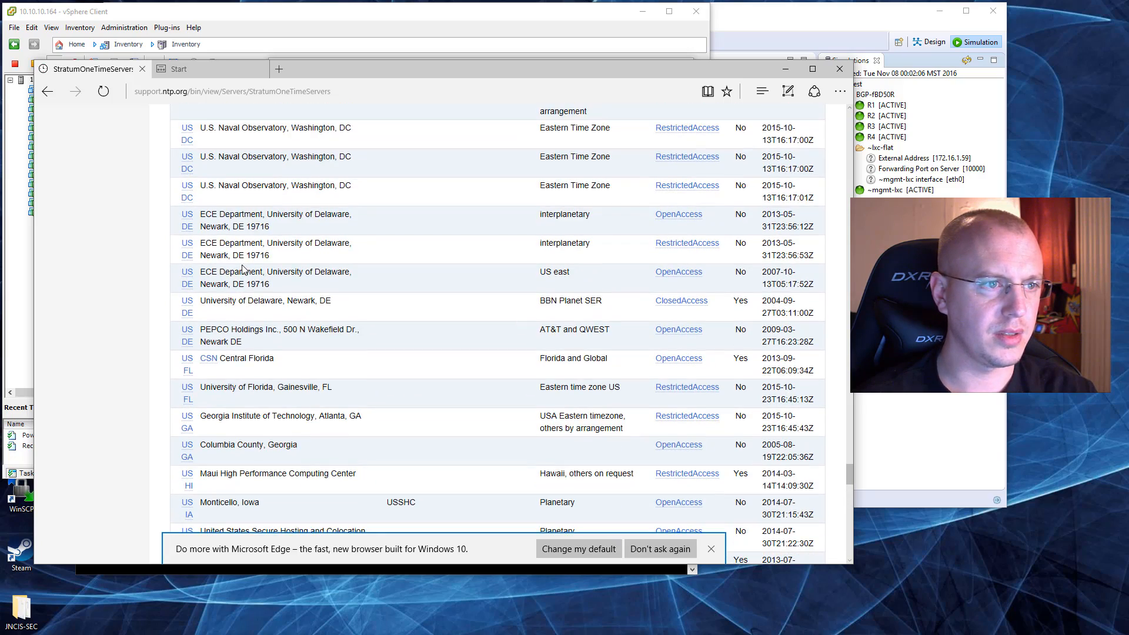
pyautogui.scroll(2, 243, 269)
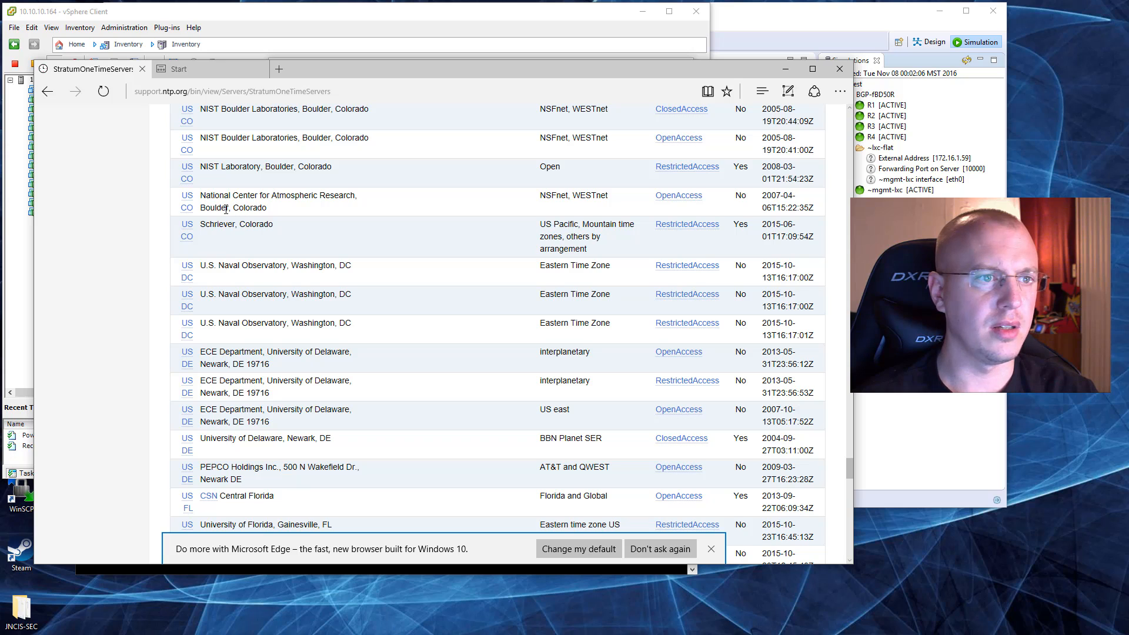
pyautogui.click(188, 197)
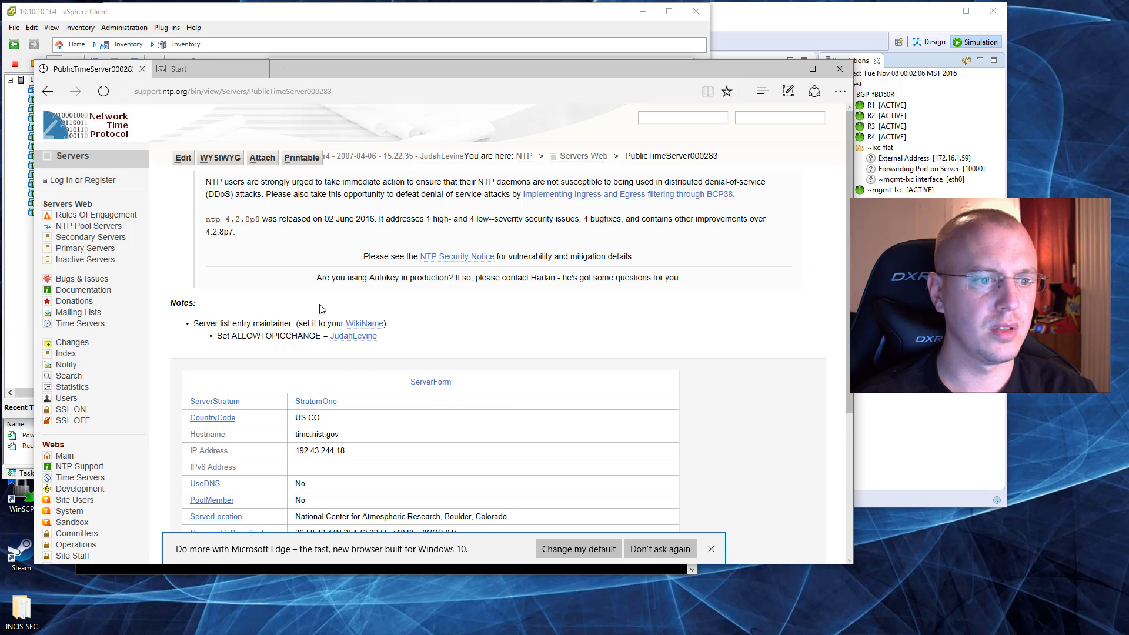
pyautogui.moveTo(347, 452); pyautogui.dragTo(296, 450)
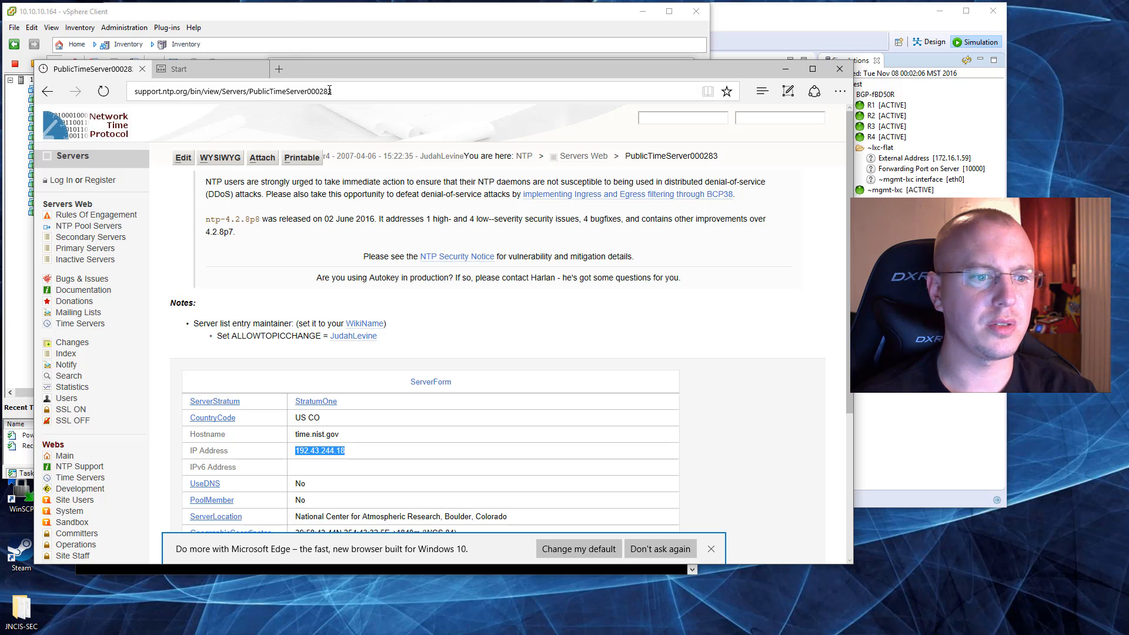
# Step: Return to the CUCM virtual machine console and set NTP Server 1 to 192.43.244.18
pyautogui.moveTo(349, 76); pyautogui.dragTo(669, 99)
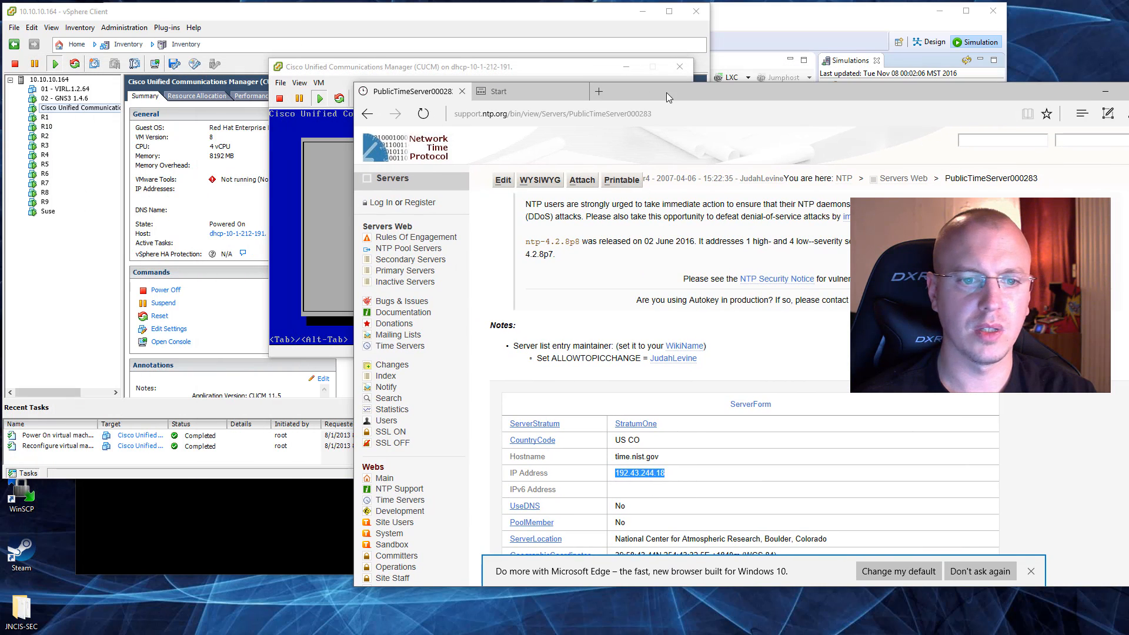
pyautogui.click(321, 202)
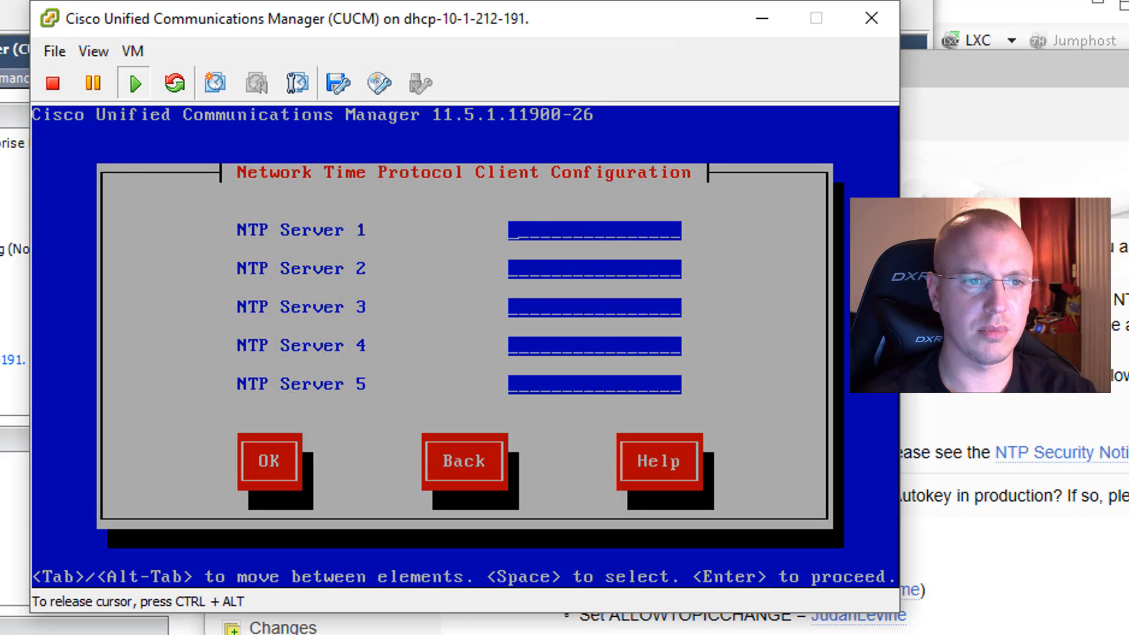
pyautogui.write('192.5')
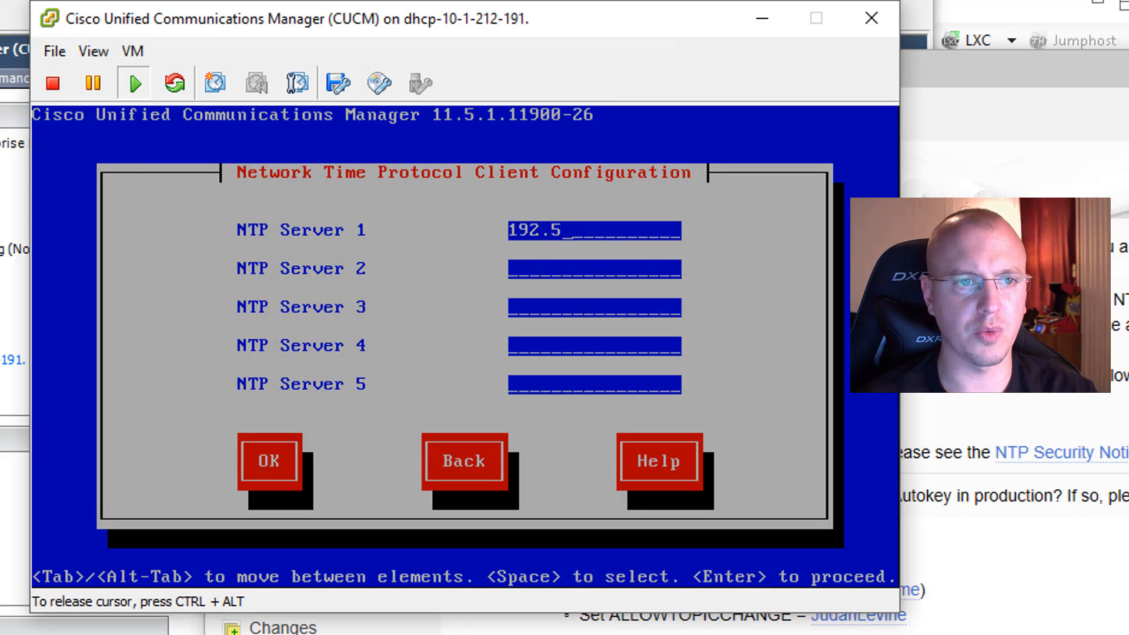
pyautogui.press('BackSpace')
pyautogui.write('43')
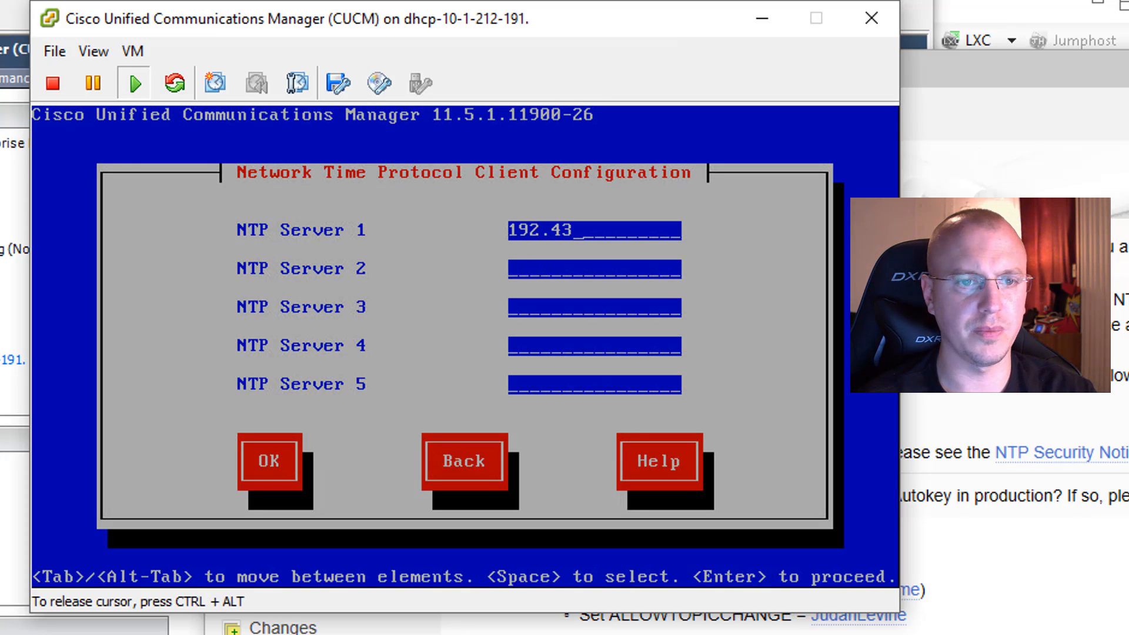
pyautogui.write('.244.18')
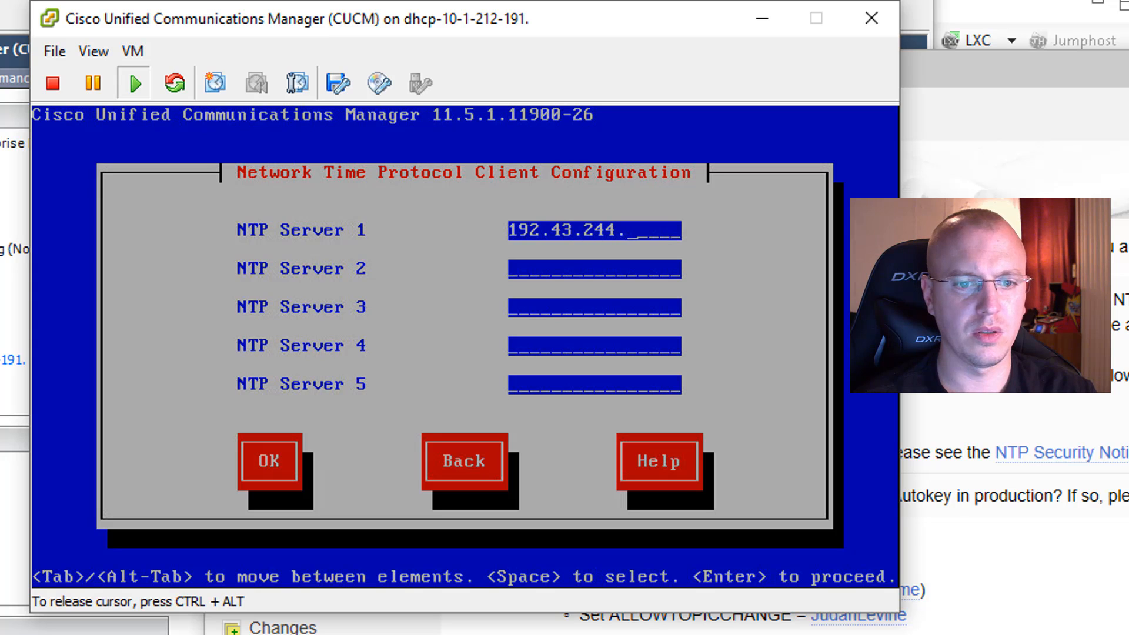
# Step: Accept the NTP client configuration, leaving NTP Servers 2 to 5 empty
pyautogui.press('Tab')
pyautogui.press('Tab')
pyautogui.press('Tab')
pyautogui.press('Tab')
pyautogui.press('Tab')
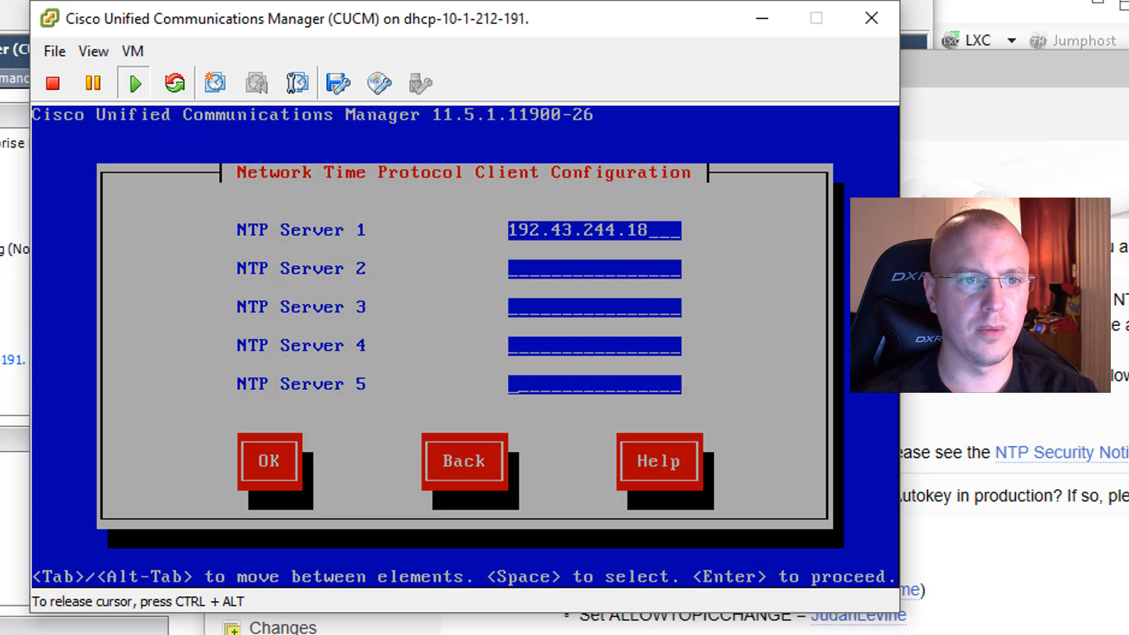
pyautogui.press('Return')
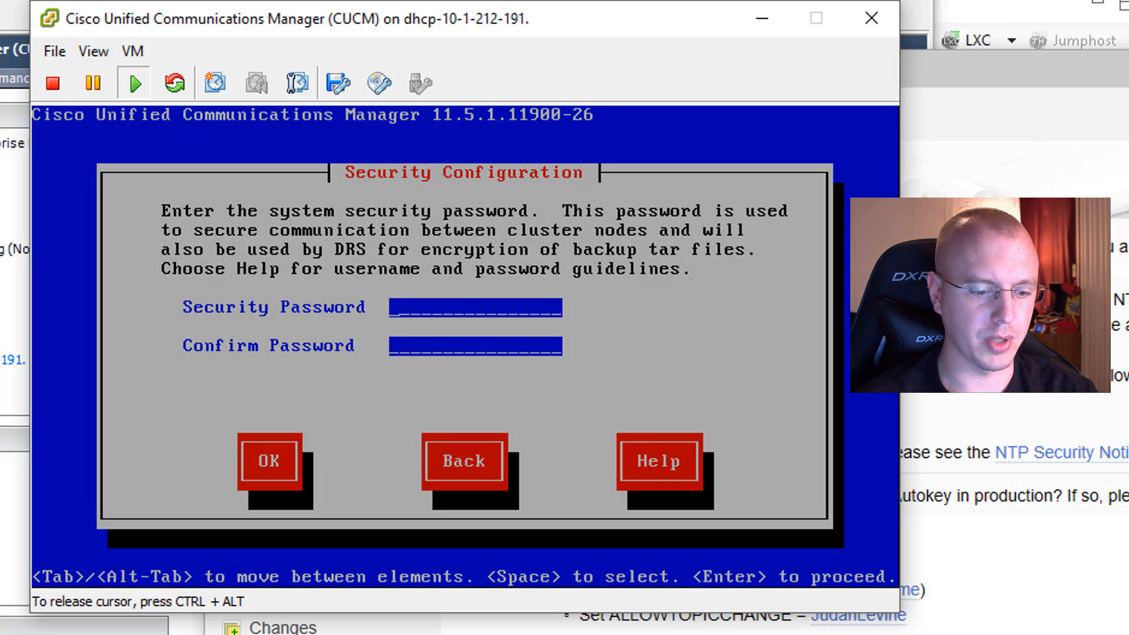
# Step: Enter and confirm the system security password, and accept the security configuration
pyautogui.write('**********')
pyautogui.press('Tab')
pyautogui.write('**')
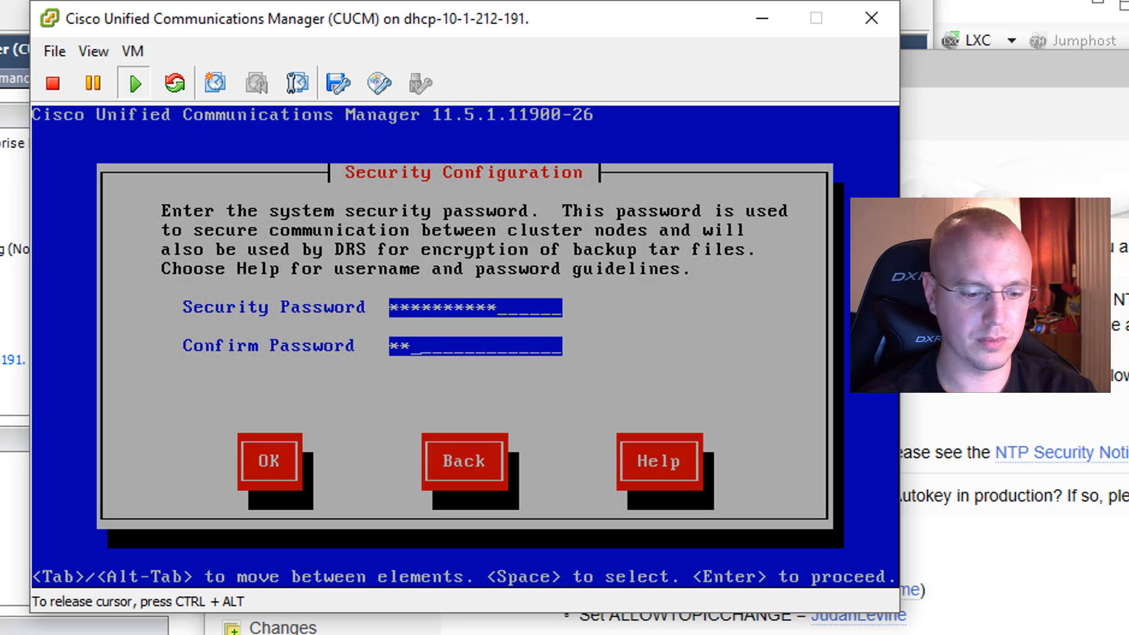
pyautogui.write('********')
pyautogui.press('Tab')
pyautogui.press('Return')
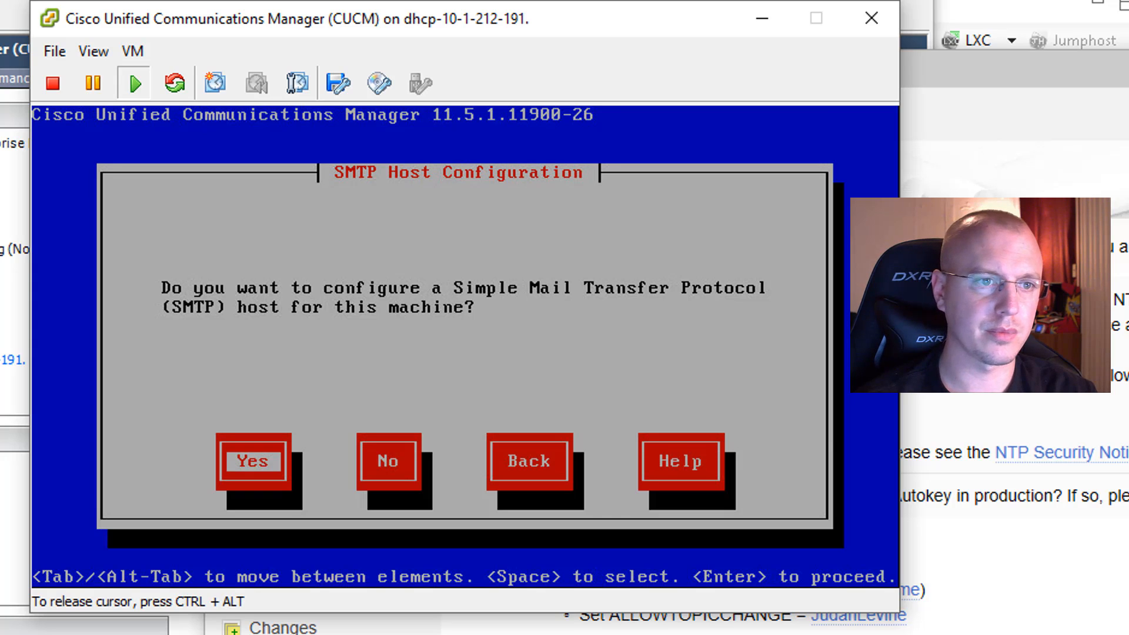
# Step: Decline configuring an SMTP host and choose Disable All Call Home on System Start
pyautogui.press('Tab')
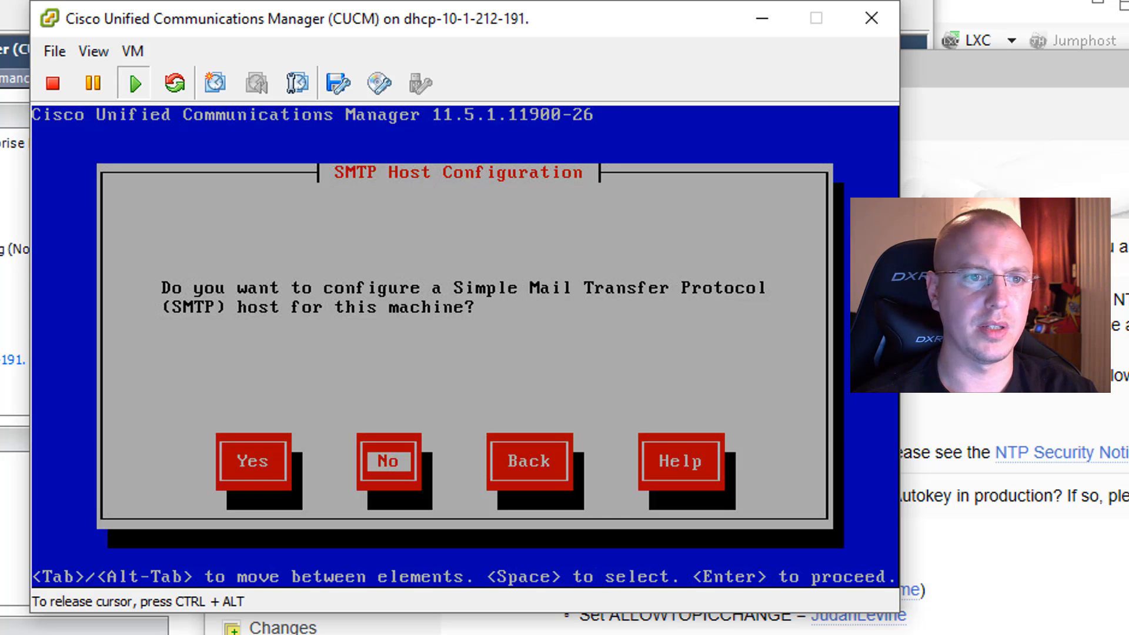
pyautogui.press('Return')
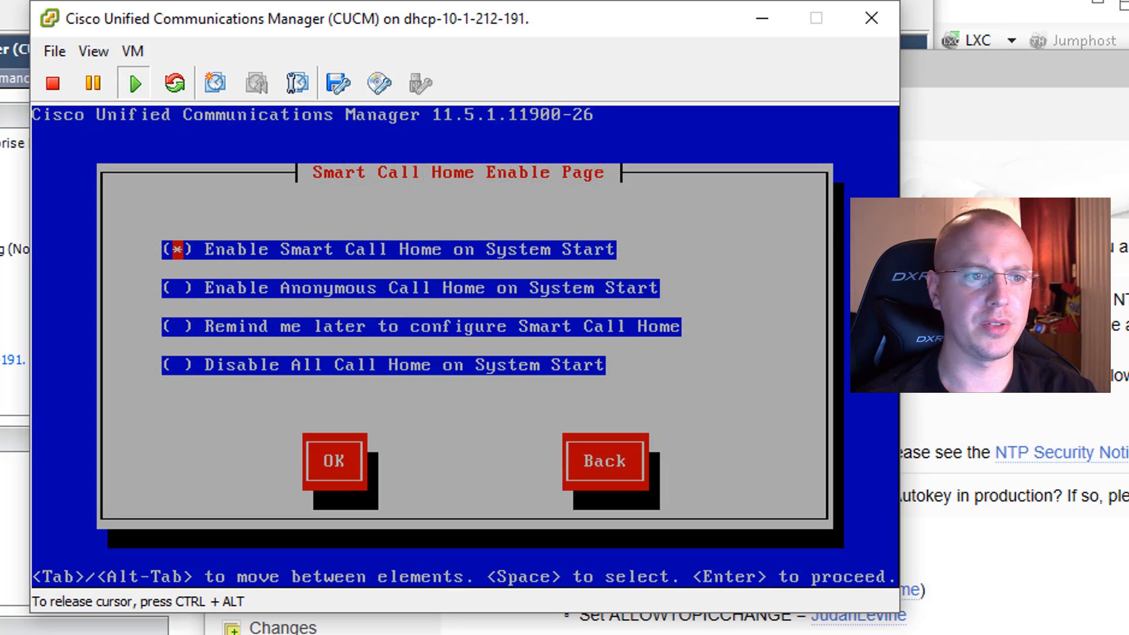
pyautogui.press('Down')
pyautogui.press('Down')
pyautogui.press('Down')
pyautogui.press('space')
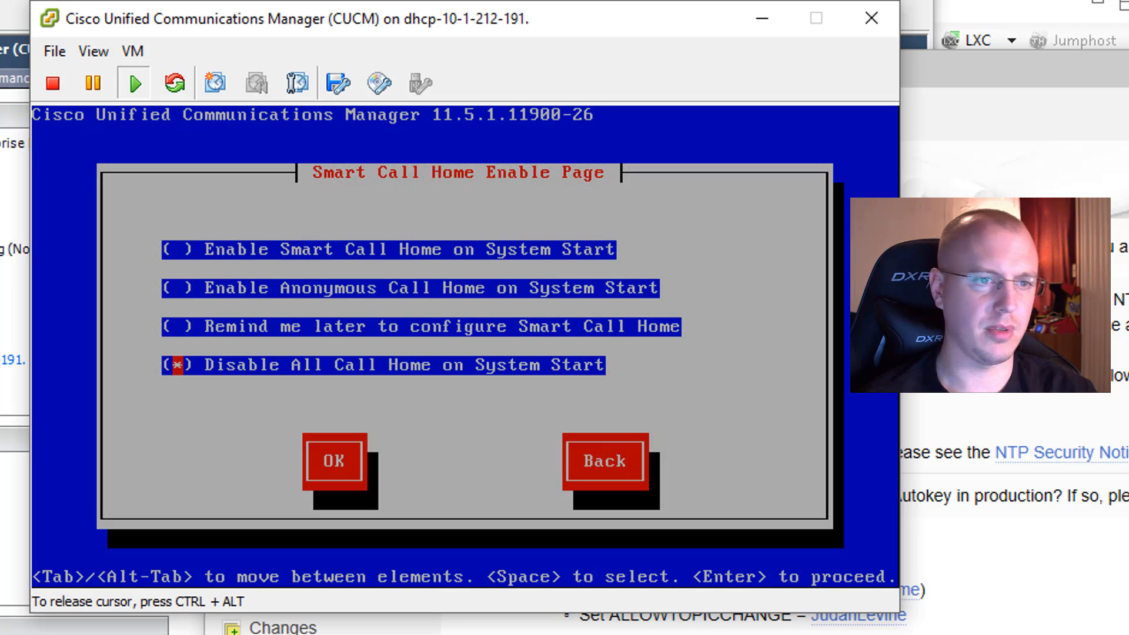
pyautogui.press('Tab')
pyautogui.press('Return')
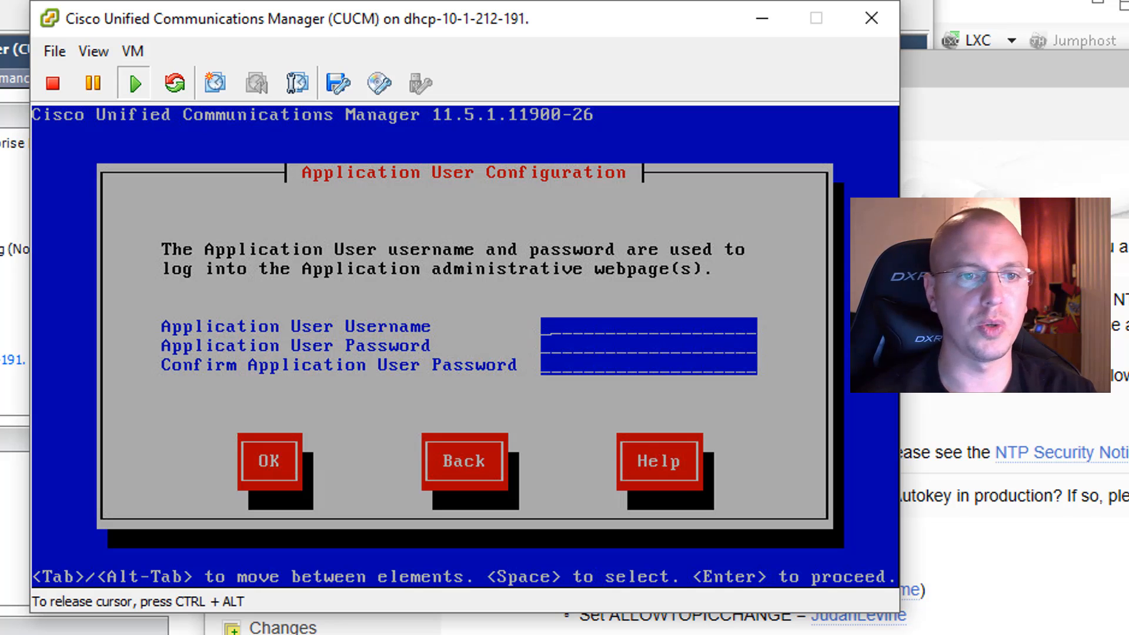
# Step: Set the application user's username to admin with a confirmed password, and accept the completed platform configuration
pyautogui.write('admin')
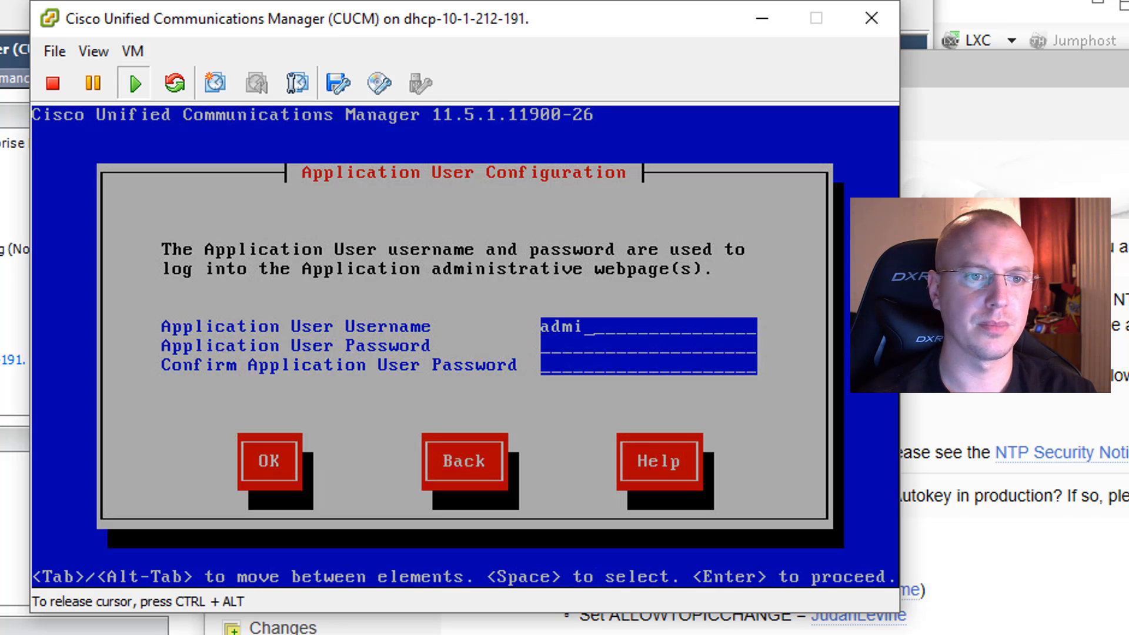
pyautogui.press('Tab')
pyautogui.write('**********')
pyautogui.press('Tab')
pyautogui.write('**********')
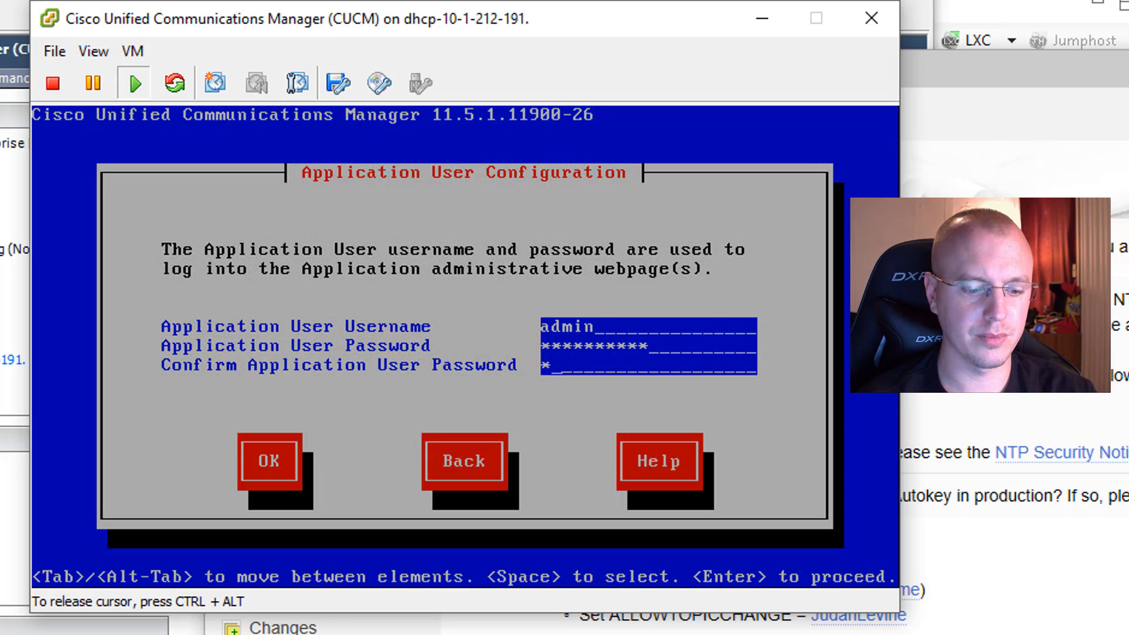
pyautogui.press('Tab')
pyautogui.press('Return')
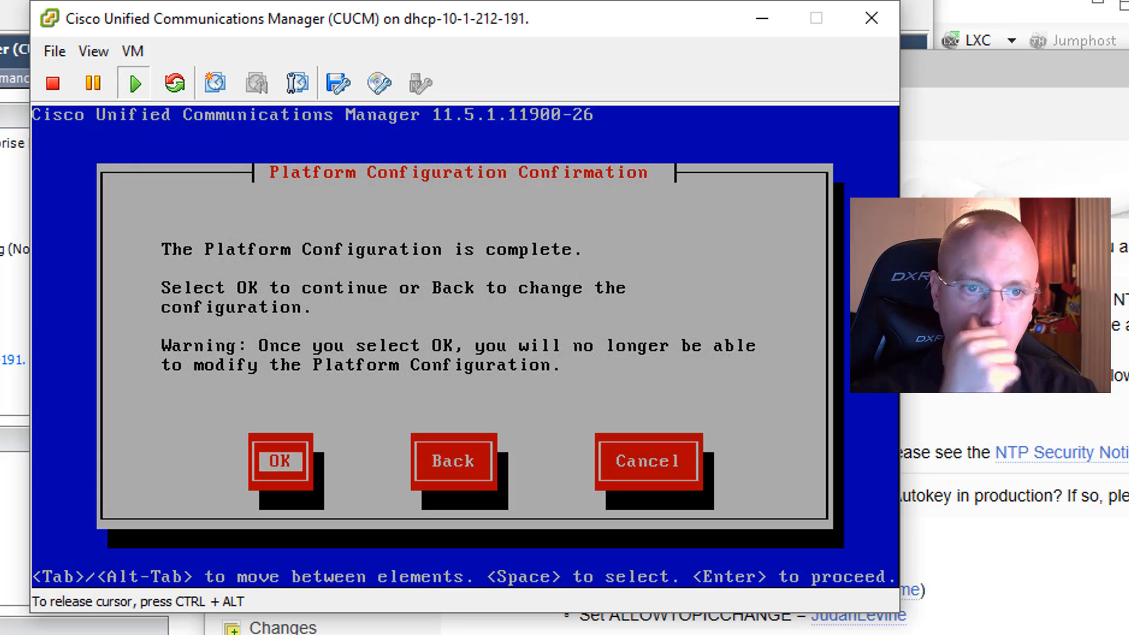
pyautogui.press('Return')
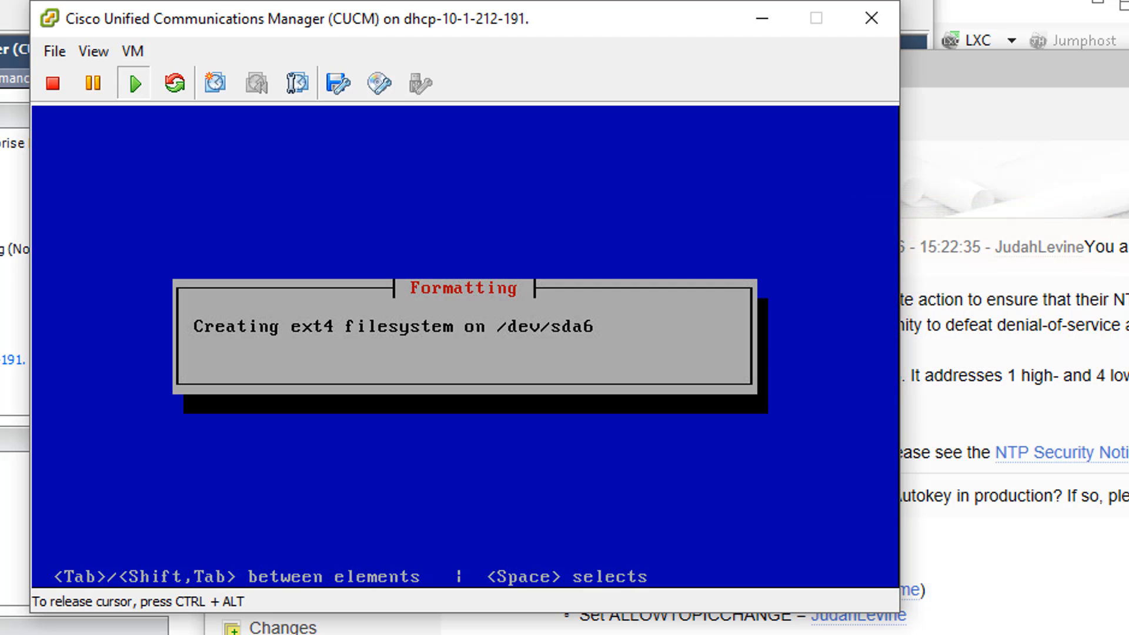
# Step: Switch from the VM console to the Windows command prompt and ping 10.10.10.45
pyautogui.hotkey('ctrl', 'alt')
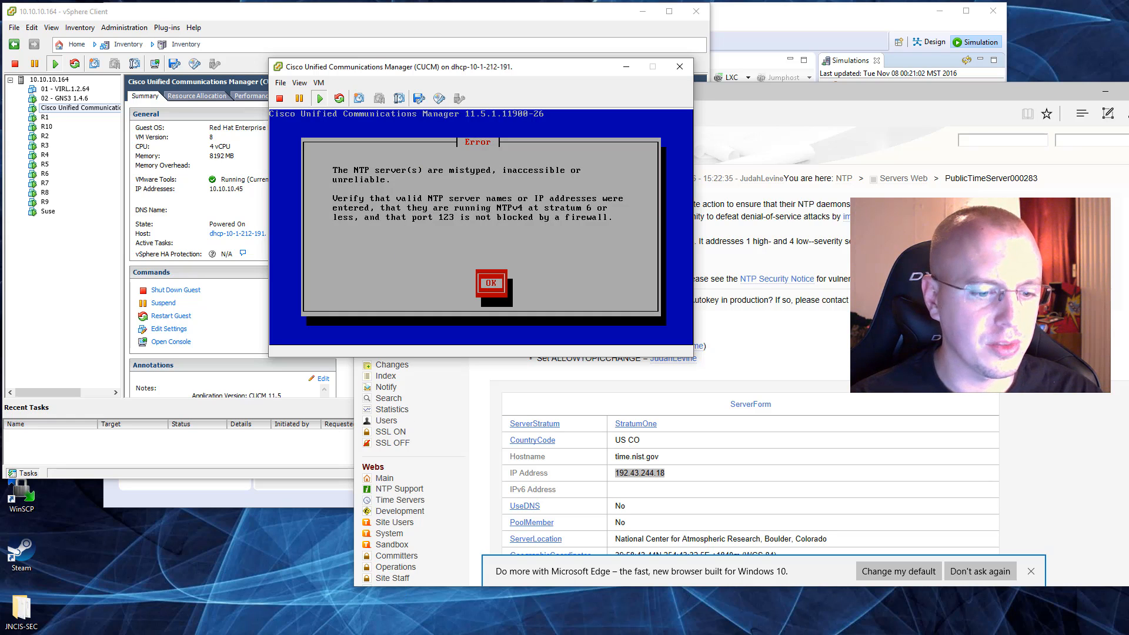
pyautogui.moveTo(865, 209); pyautogui.dragTo(230, 248)
pyautogui.write('ping ')
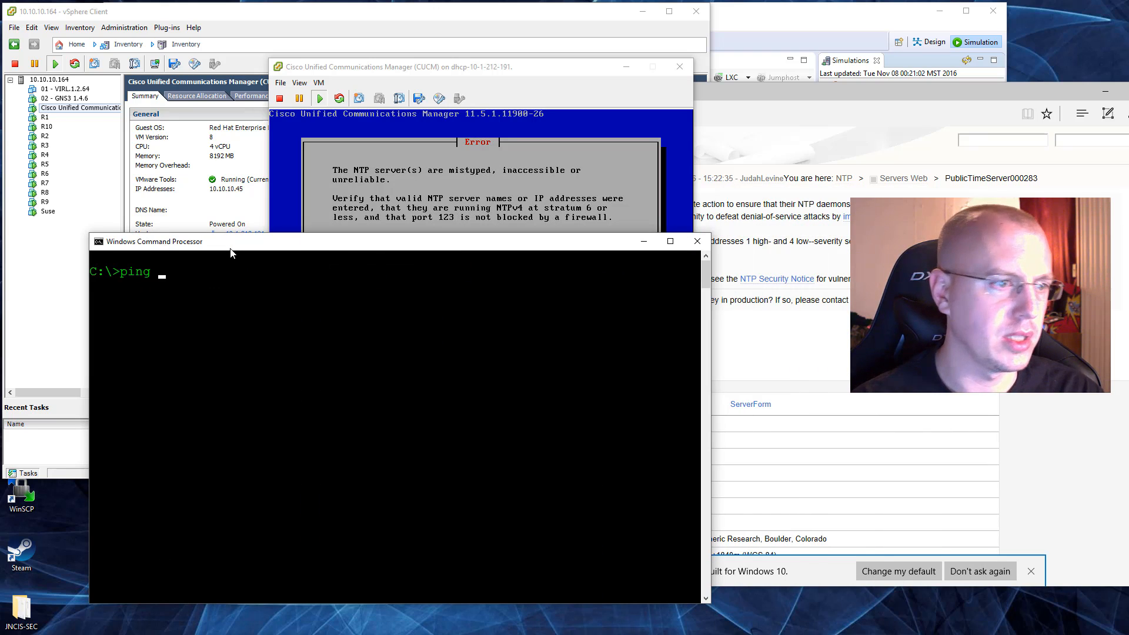
pyautogui.write('10.10.10.45')
pyautogui.press('Return')
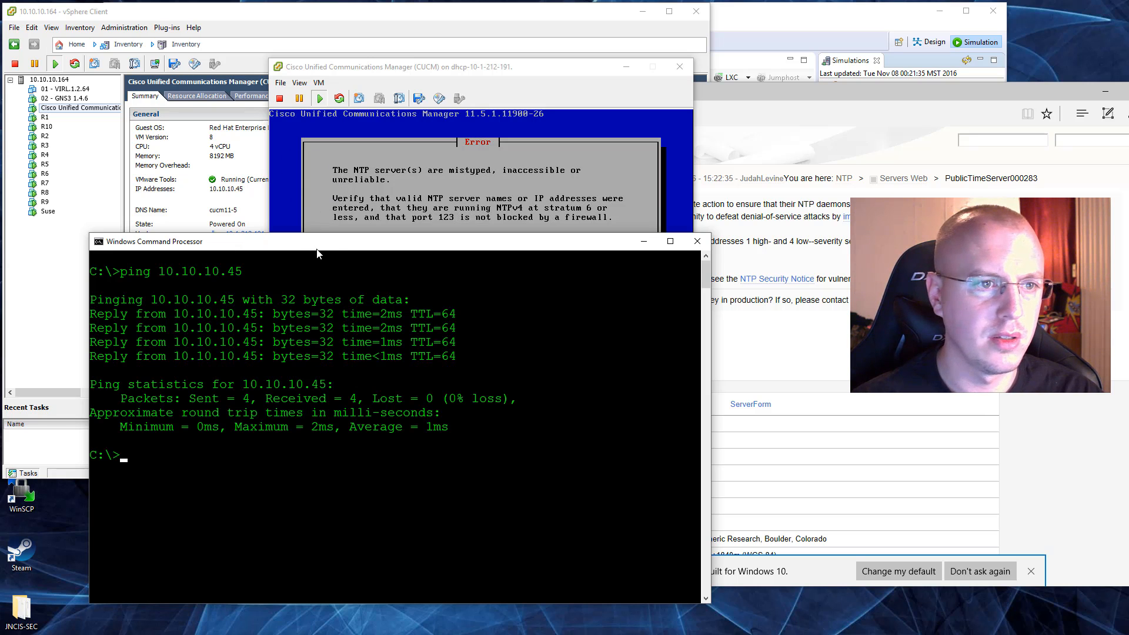
# Step: Move the command prompt off the installer's error dialog and ping the NTP server 192.43.244.18
pyautogui.moveTo(318, 246); pyautogui.dragTo(830, 9)
pyautogui.moveTo(792, 94); pyautogui.dragTo(784, 96)
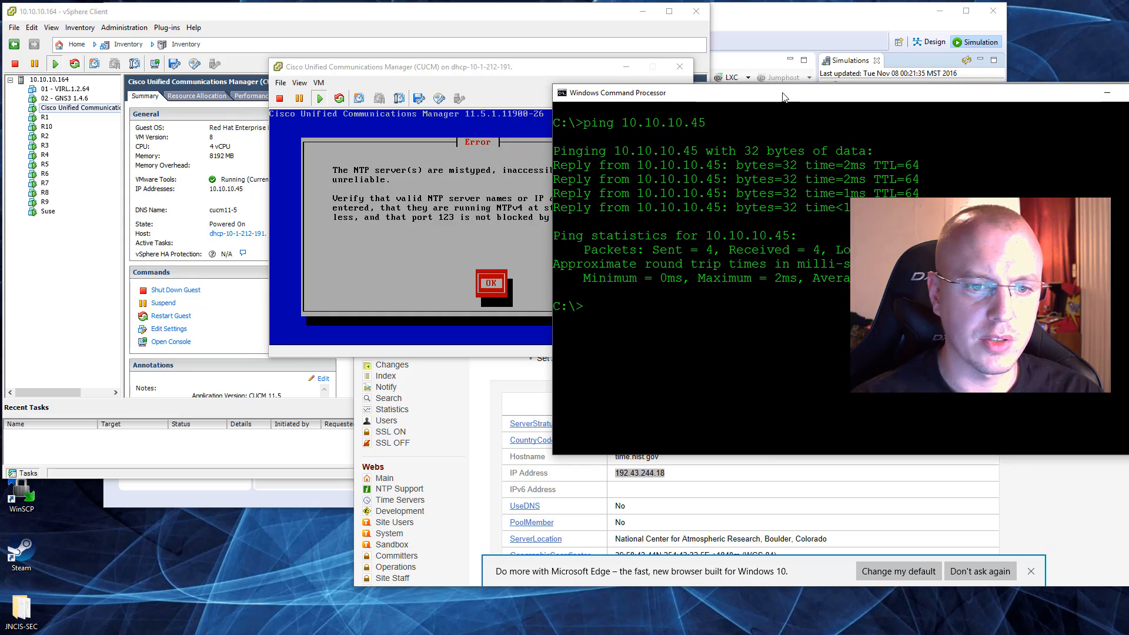
pyautogui.write('ping 19')
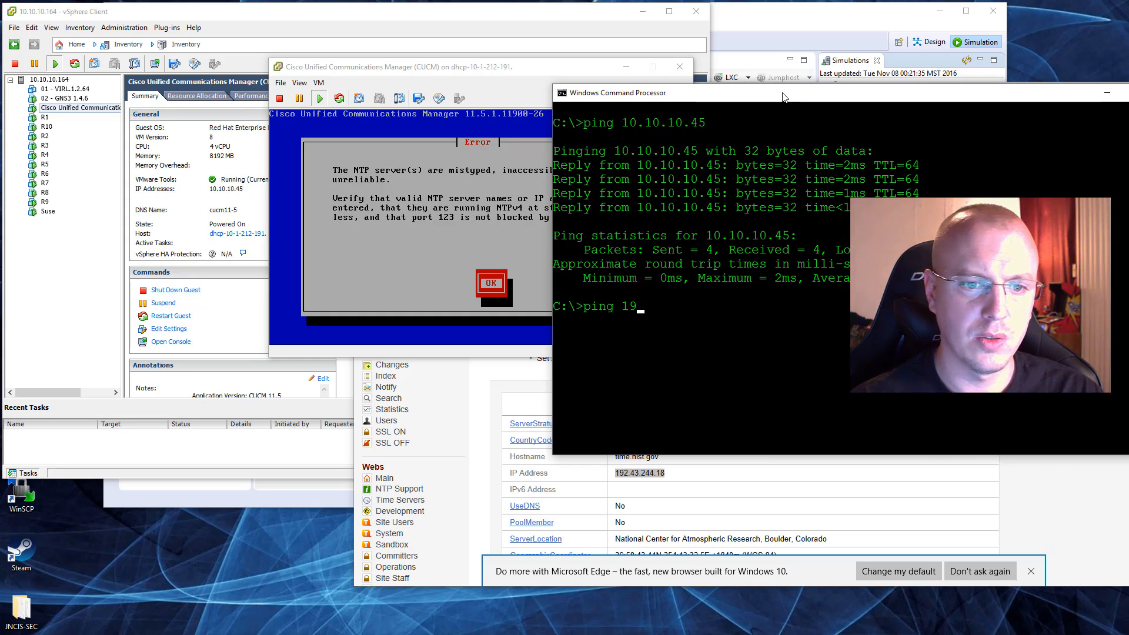
pyautogui.write('2.43.244.18')
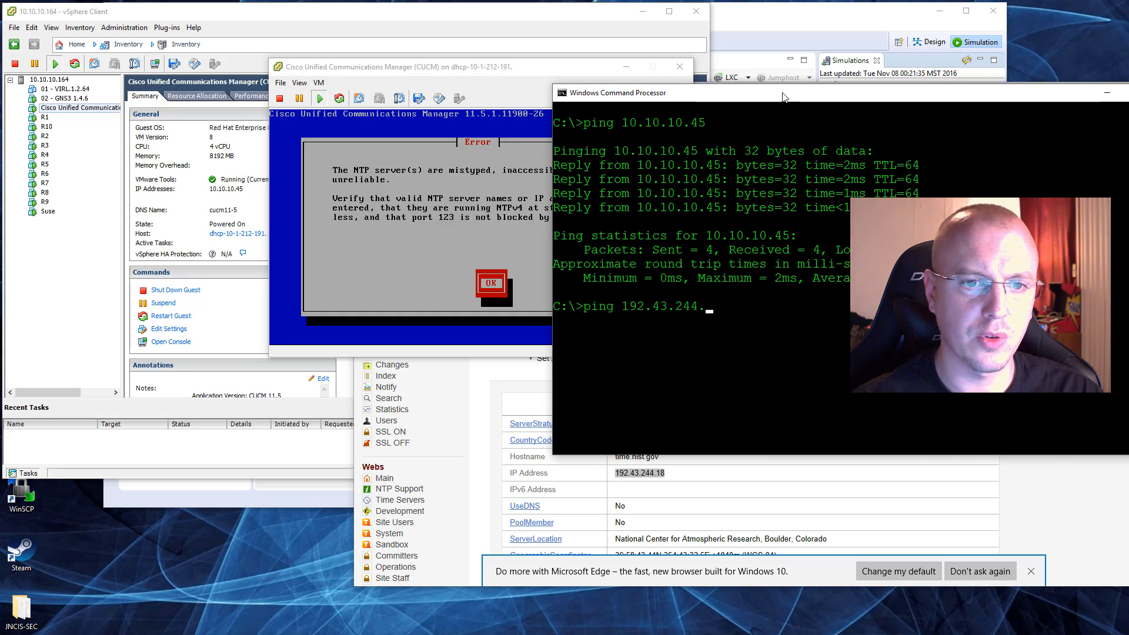
pyautogui.press('Return')
# Step: Switch to Microsoft Edge, return to the stratum one server list and open the UCLA, Los Angeles entry
pyautogui.moveTo(882, 93); pyautogui.dragTo(341, 263)
pyautogui.click(706, 318)
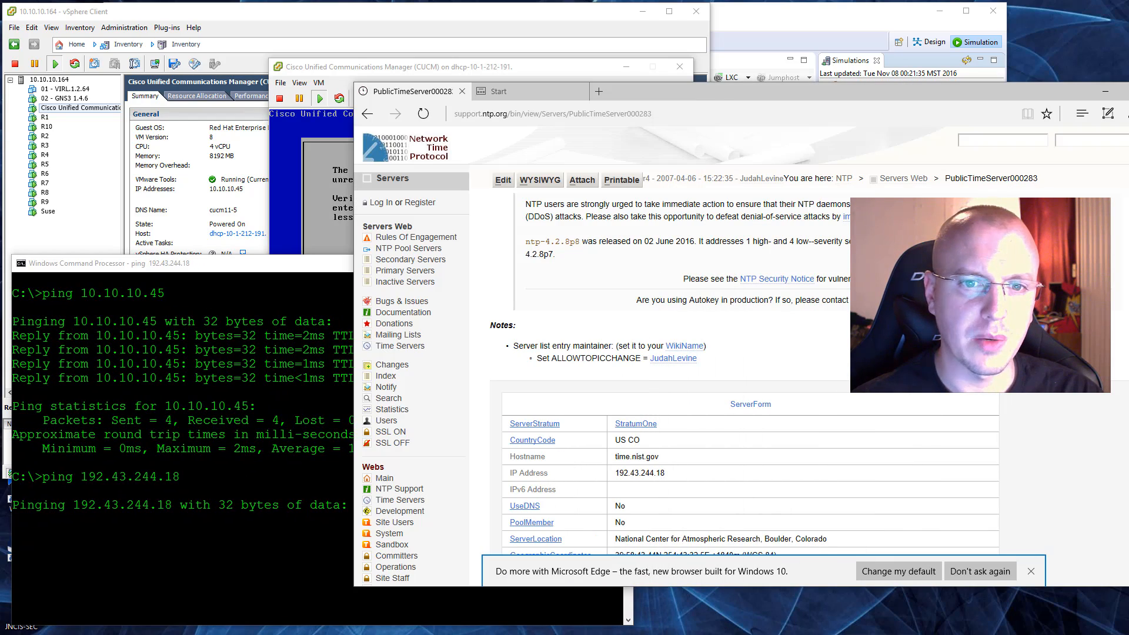
pyautogui.click(367, 113)
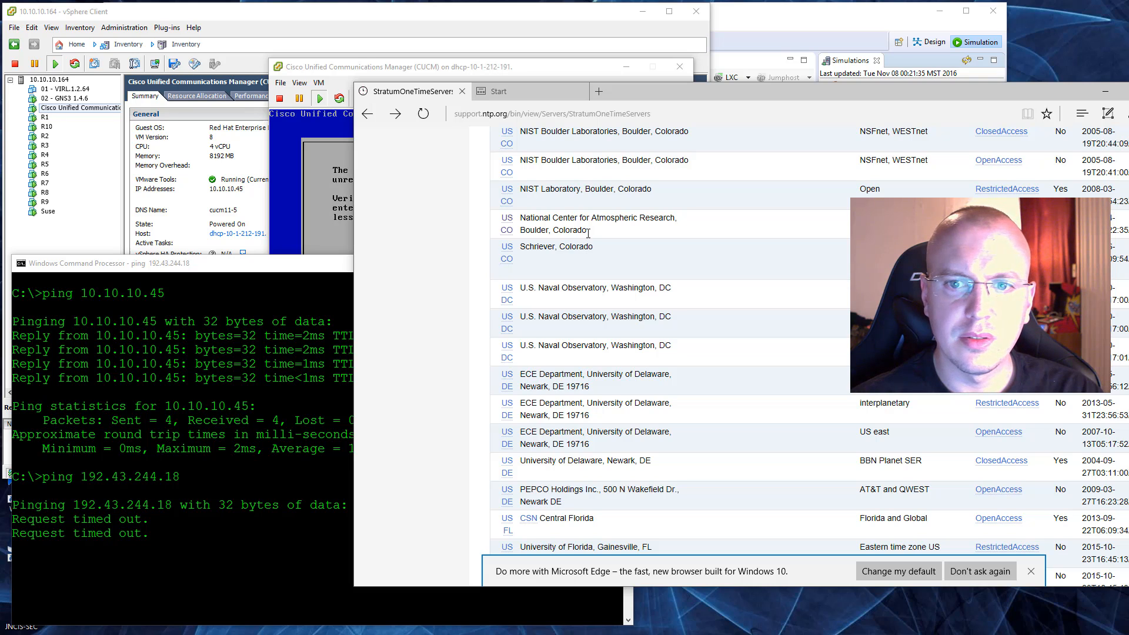
pyautogui.scroll(2, 589, 233)
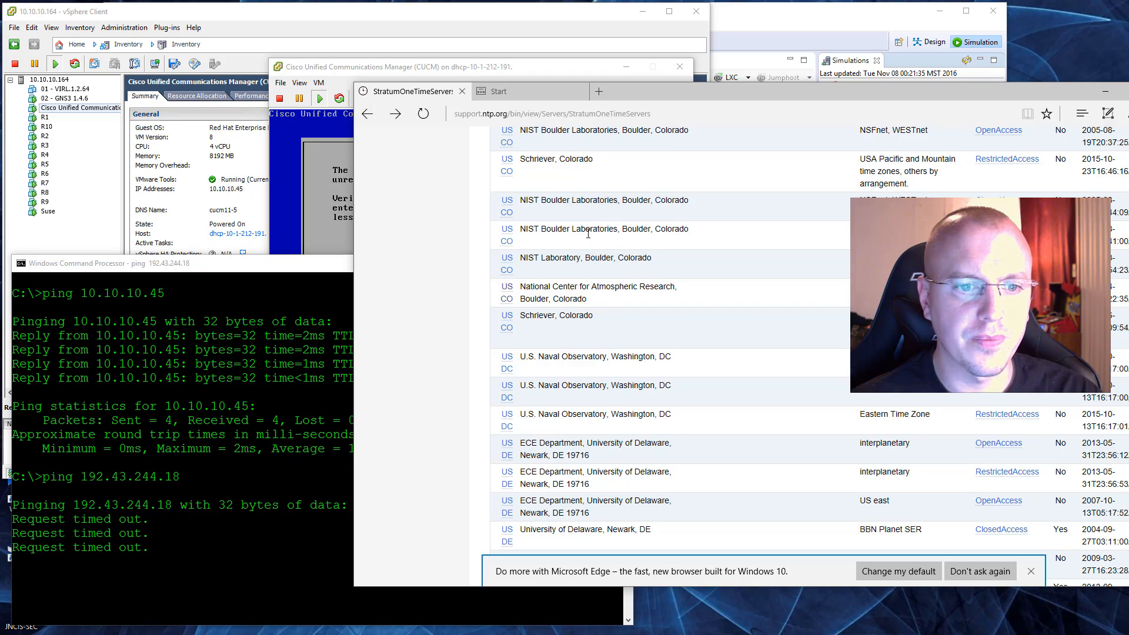
pyautogui.scroll(-2, 588, 233)
pyautogui.scroll(8, 588, 233)
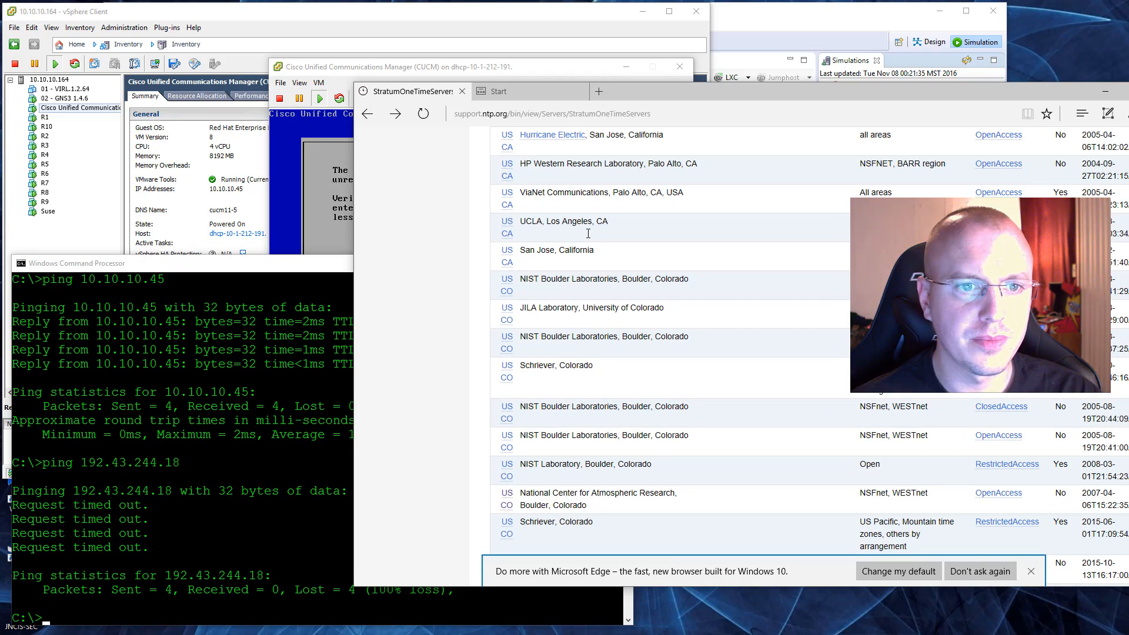
pyautogui.click(508, 235)
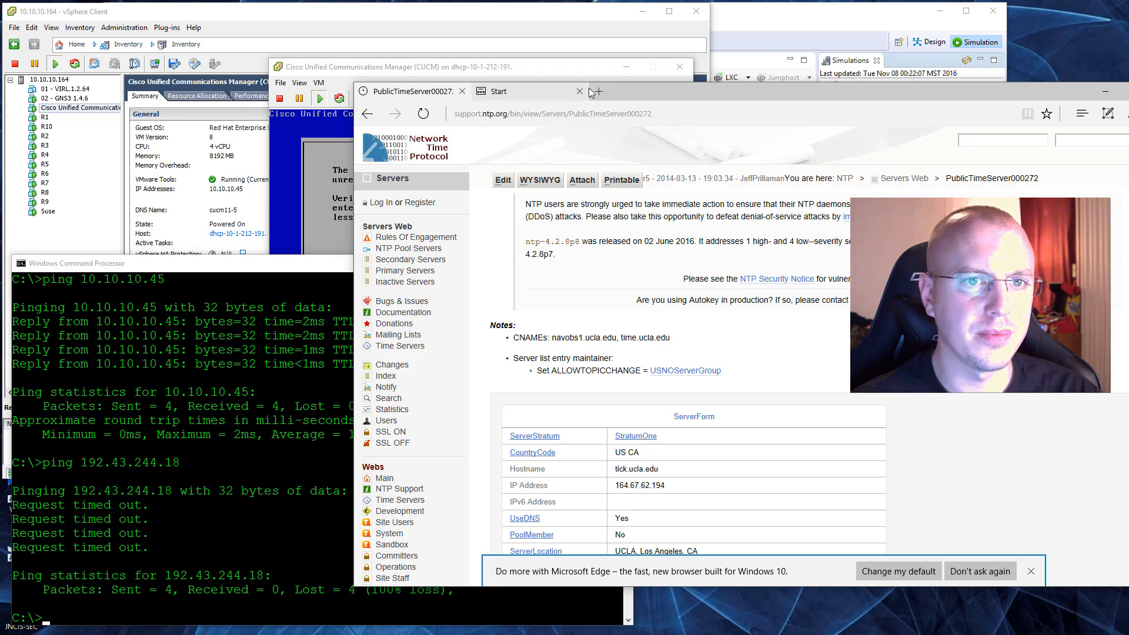
# Step: Move the browser aside, dismiss the NTP error in the CUCM console and set NTP Server 1 to 164.67.62.194
pyautogui.moveTo(656, 92); pyautogui.dragTo(902, 80)
pyautogui.click(450, 188)
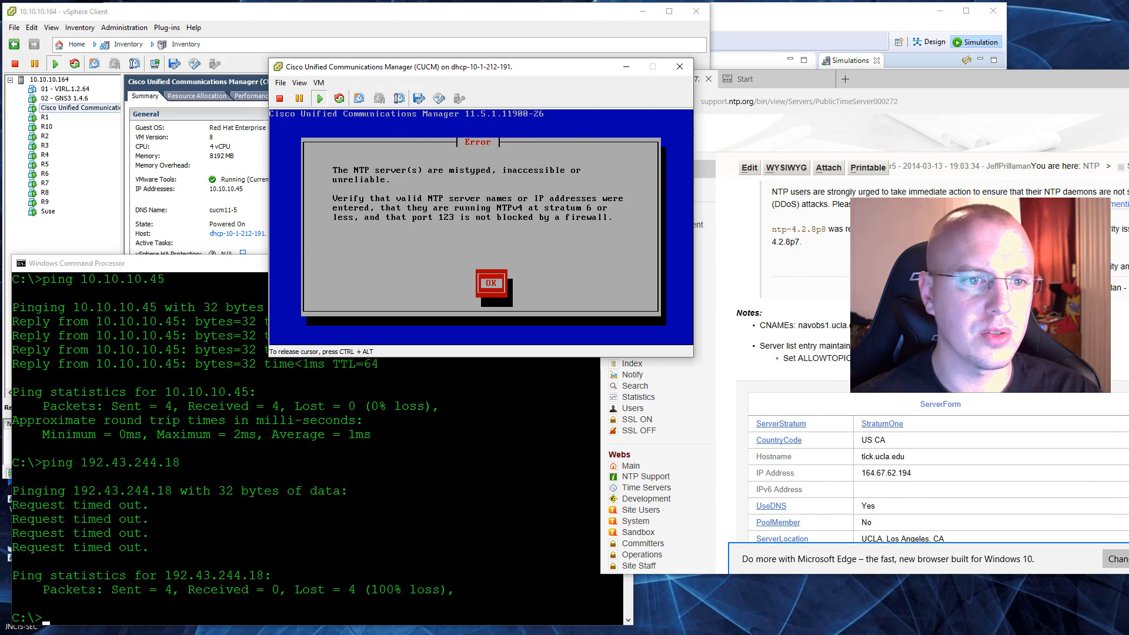
pyautogui.press('Return')
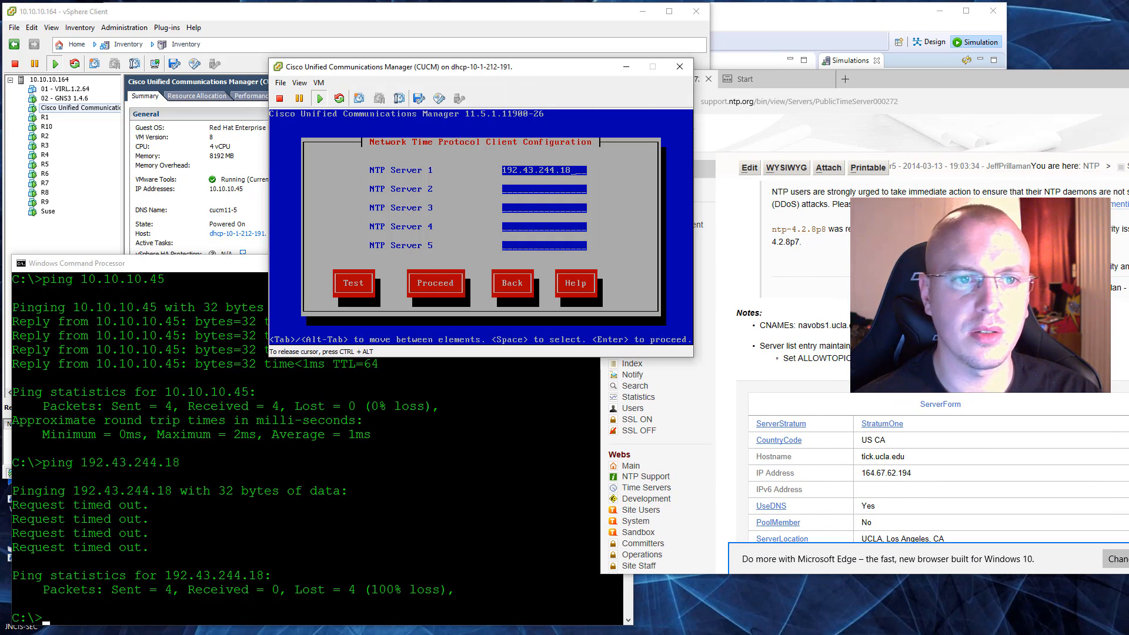
pyautogui.press('BackSpace')
pyautogui.press('BackSpace')
pyautogui.press('BackSpace')
pyautogui.press('BackSpace')
pyautogui.press('BackSpace')
pyautogui.press('BackSpace')
pyautogui.press('BackSpace')
pyautogui.press('BackSpace')
pyautogui.press('BackSpace')
pyautogui.press('BackSpace')
pyautogui.press('BackSpace')
pyautogui.press('BackSpace')
pyautogui.press('BackSpace')
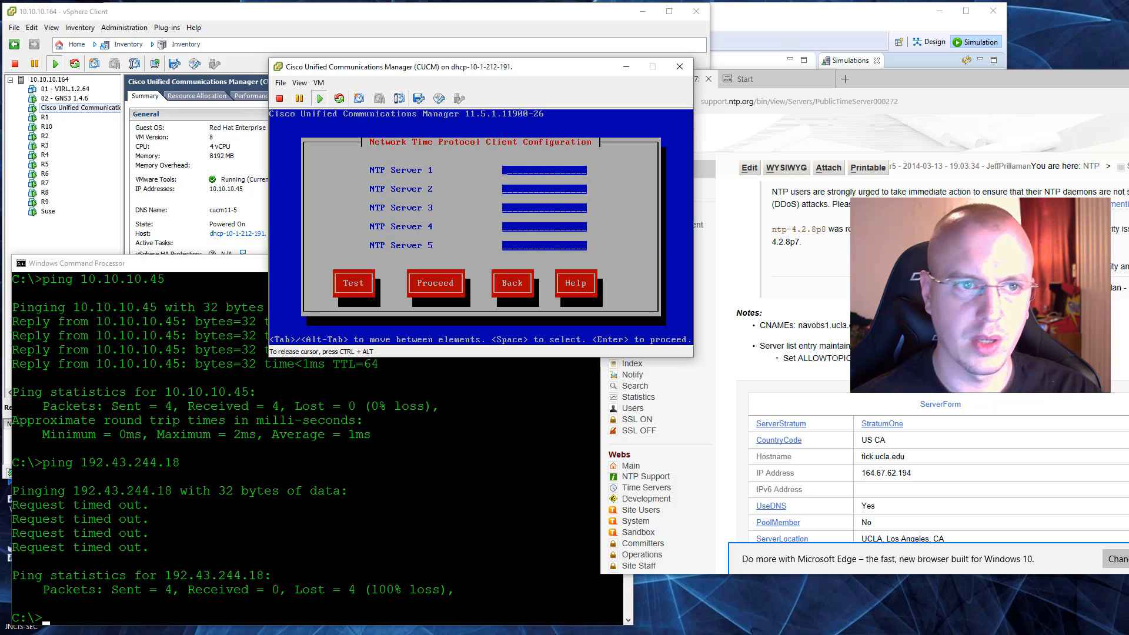
pyautogui.write('164.67.')
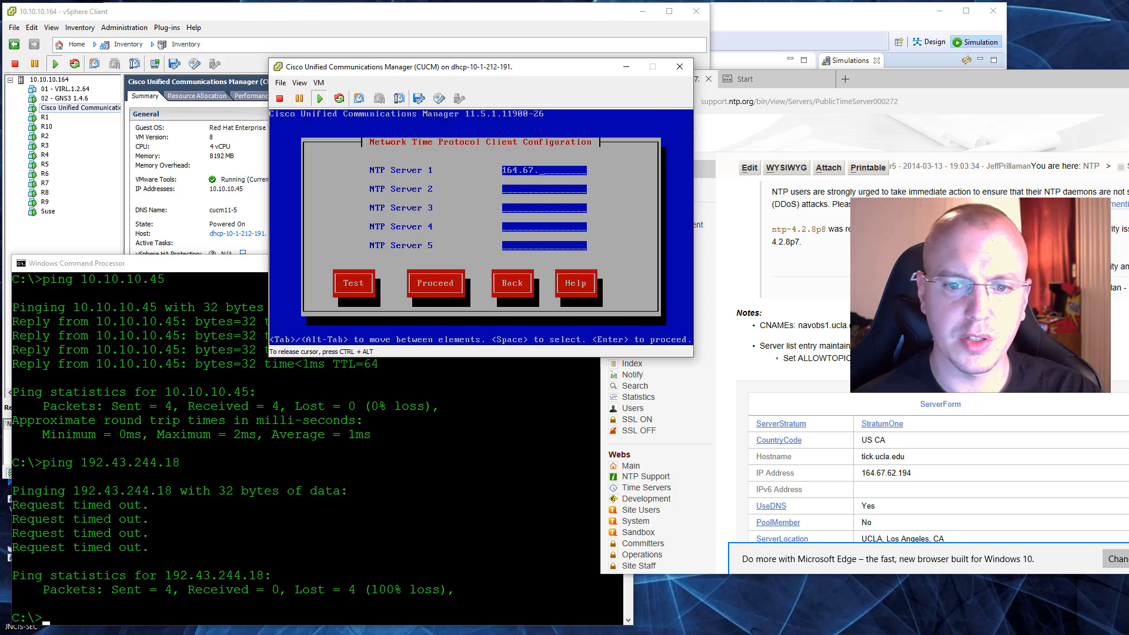
pyautogui.write('62.194')
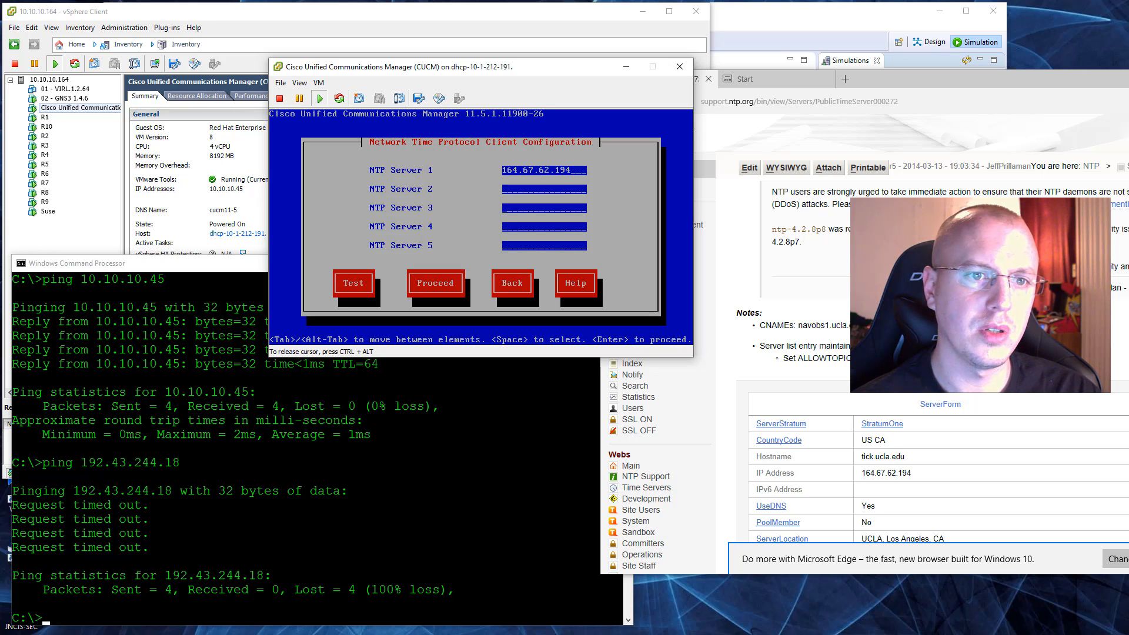
# Step: Test the accessibility of the configured NTP server from the installer's NTP client configuration
pyautogui.press('Tab')
pyautogui.press('Tab')
pyautogui.press('Tab')
pyautogui.press('Tab')
pyautogui.press('Tab')
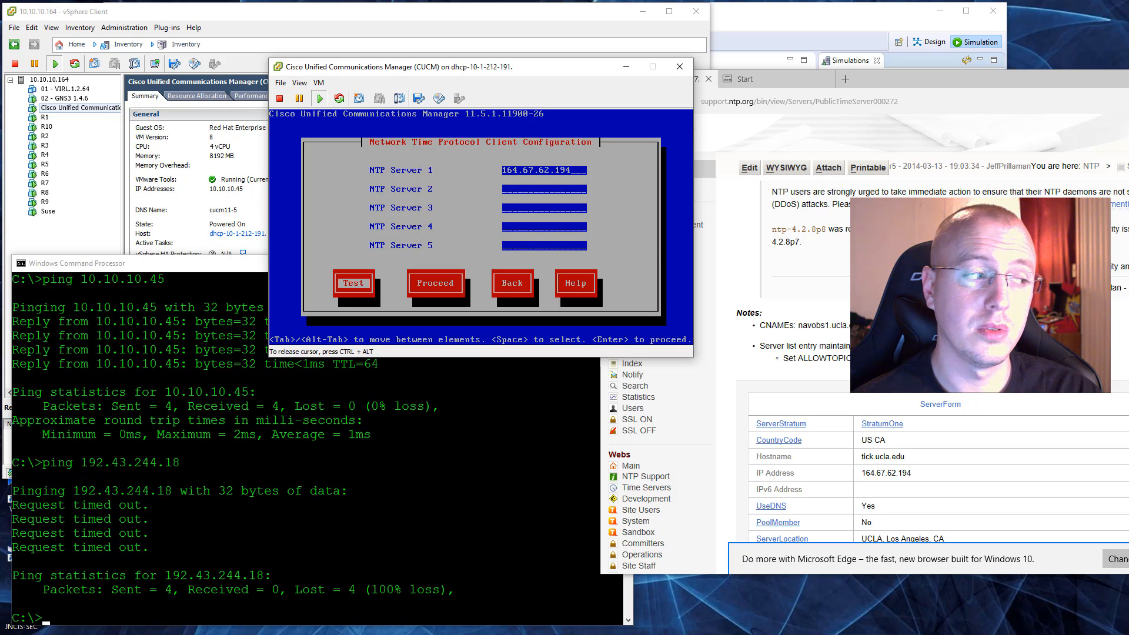
pyautogui.press('Return')
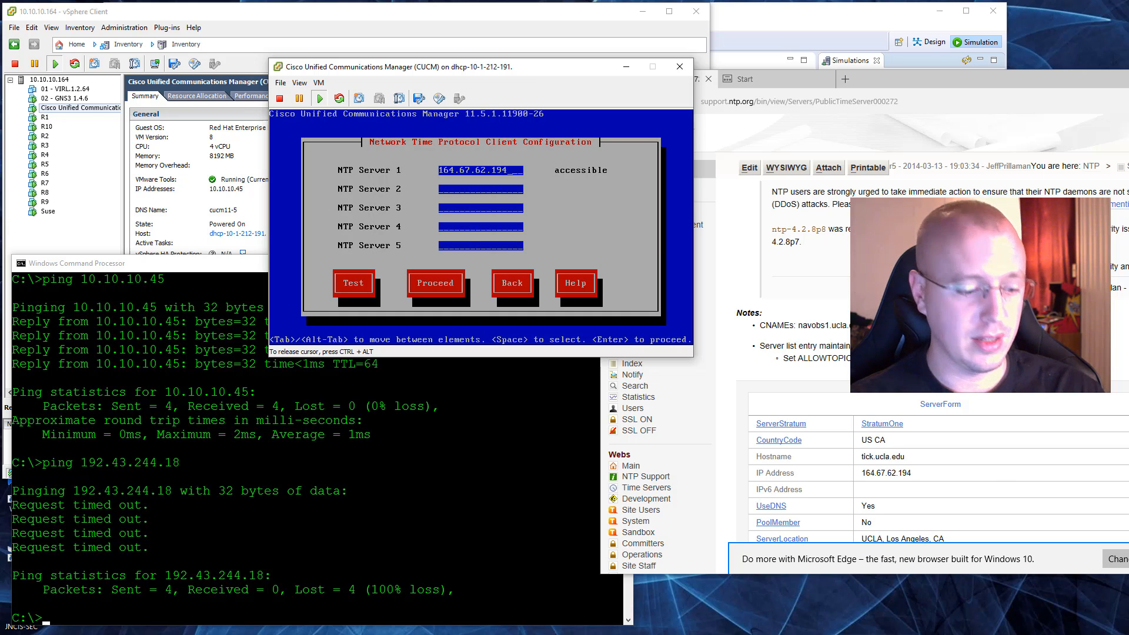
# Step: Switch to the Windows command prompt, ping 164.67.62.194 and close the command prompt
pyautogui.hotkey('ctrl', 'alt')
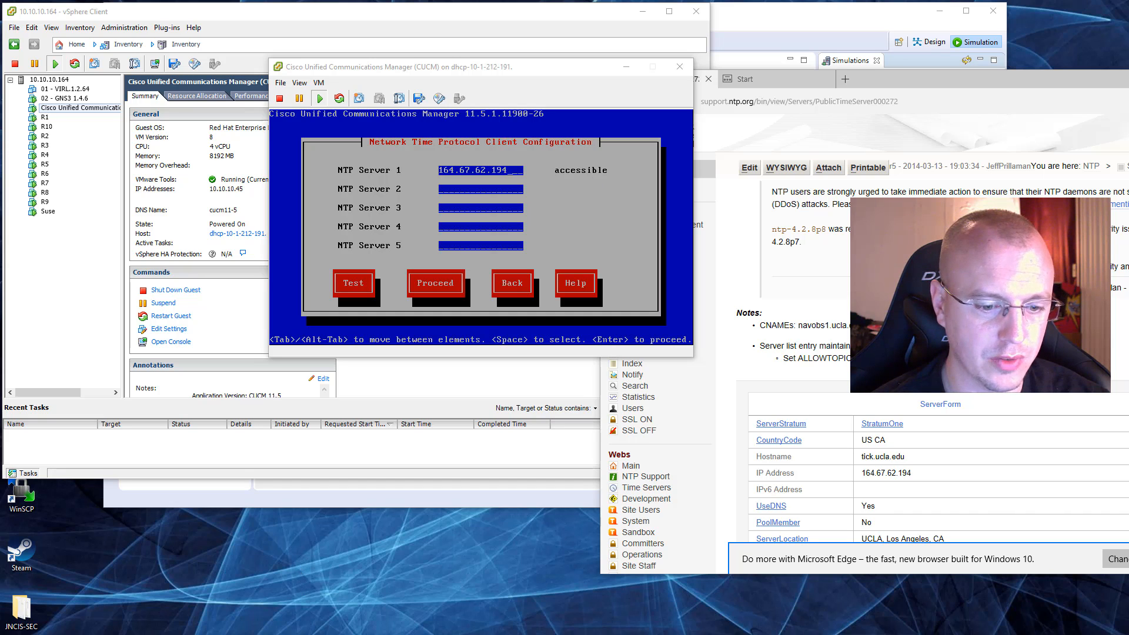
pyautogui.hotkey('alt', 'Tab')
pyautogui.write('ping ')
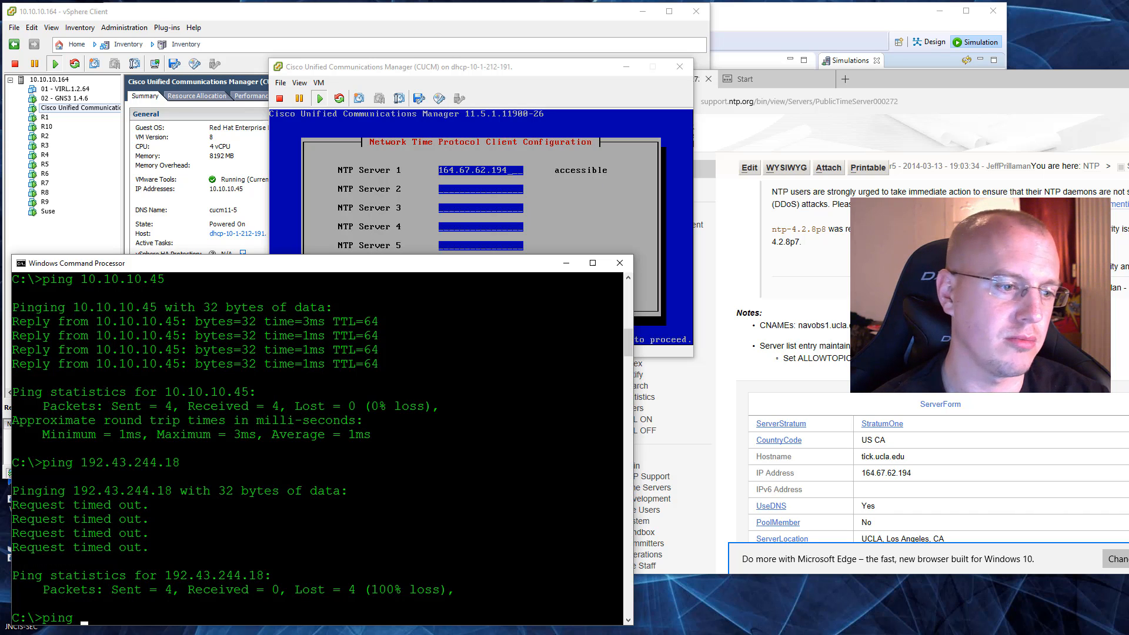
pyautogui.write('164.67.')
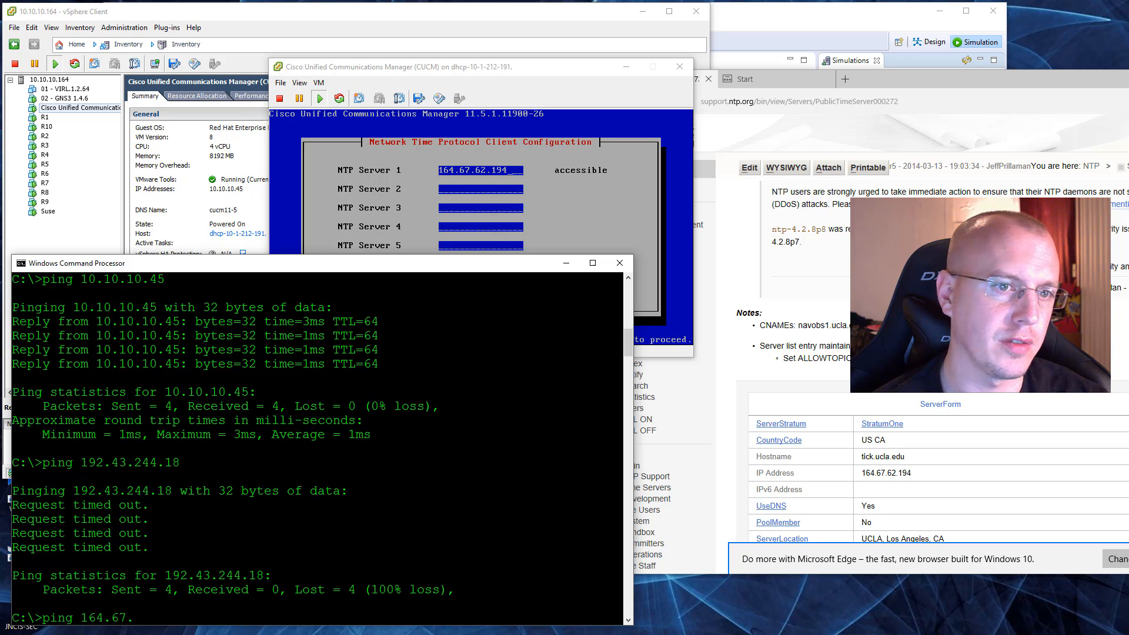
pyautogui.write('62.194')
pyautogui.press('Return')
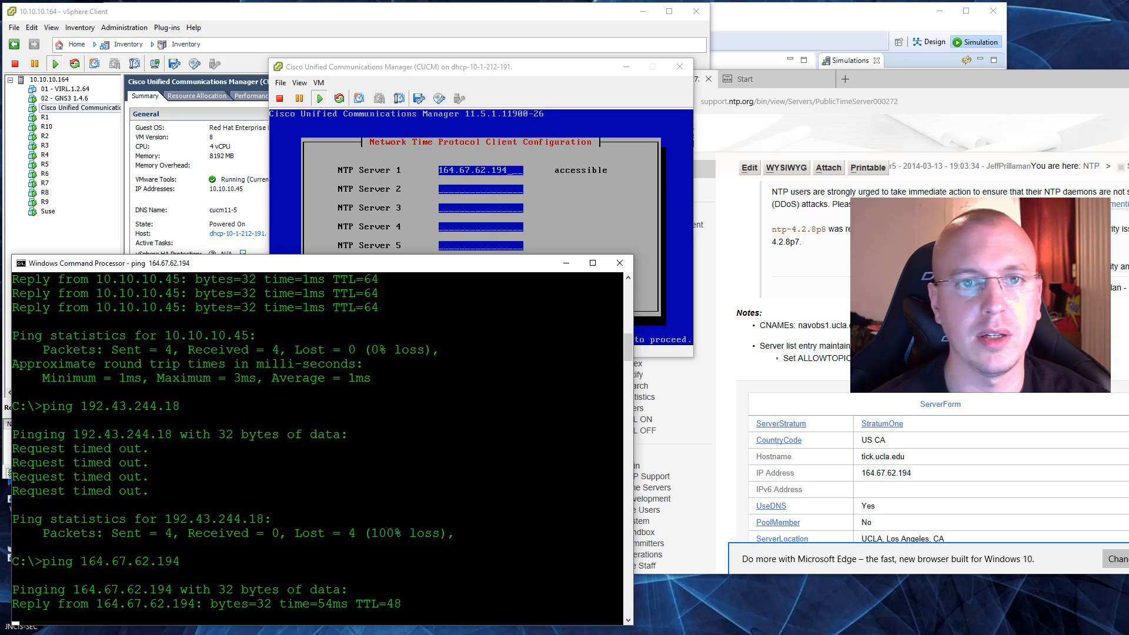
pyautogui.click(620, 263)
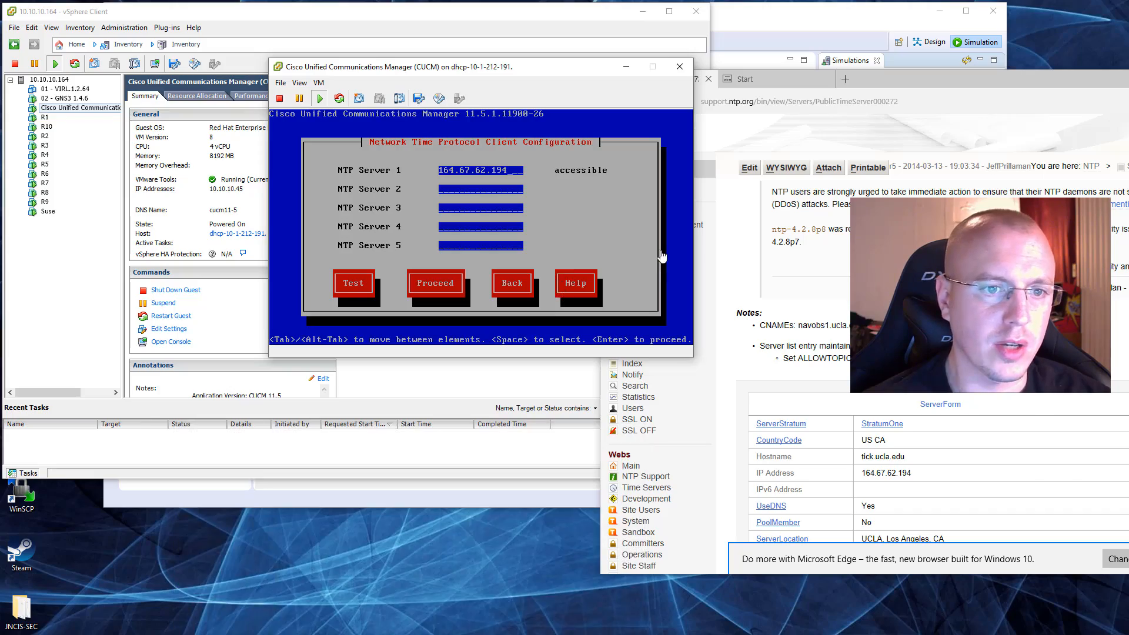
# Step: Leave NTP Servers 2 to 5 blank and proceed with the configured NTP server in the CUCM installer
pyautogui.click(663, 256)
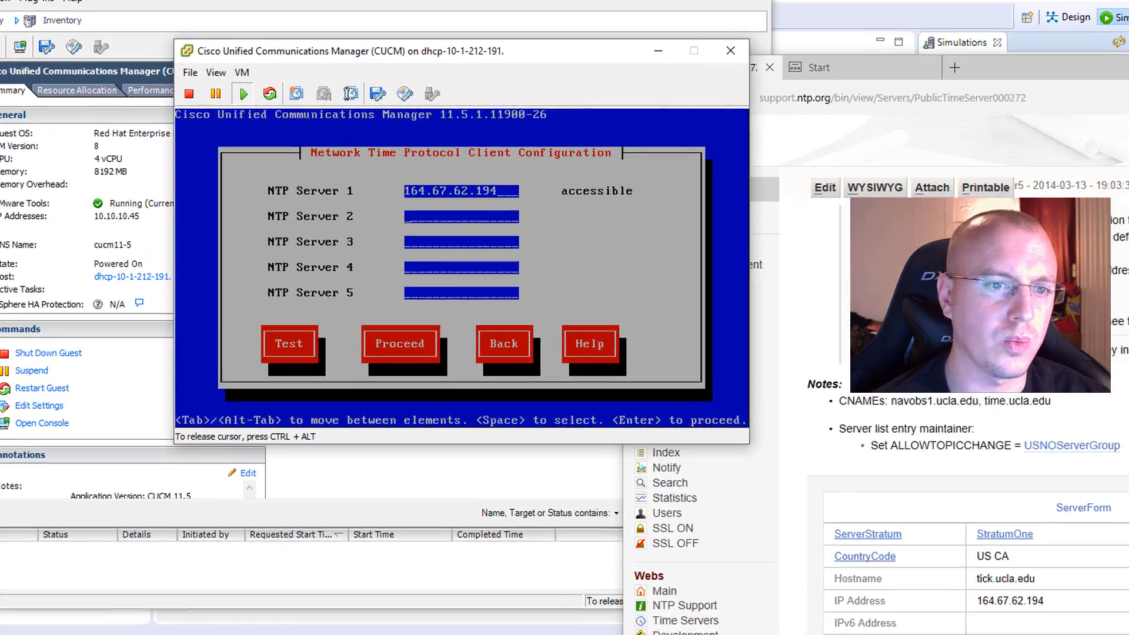
pyautogui.press('Tab')
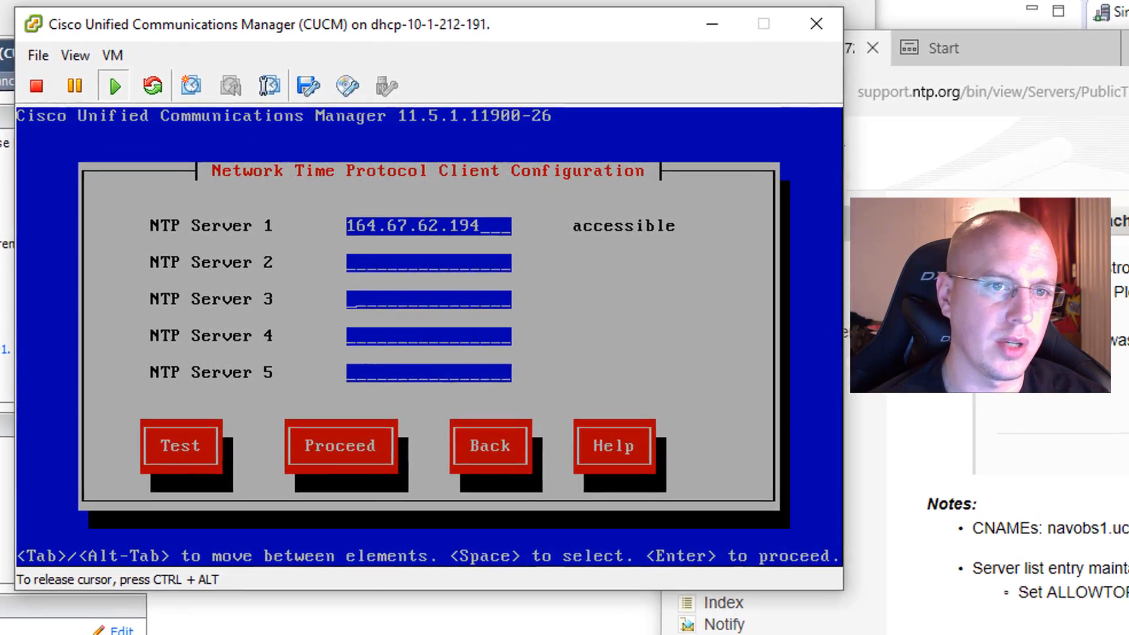
pyautogui.press('Tab')
pyautogui.press('Tab')
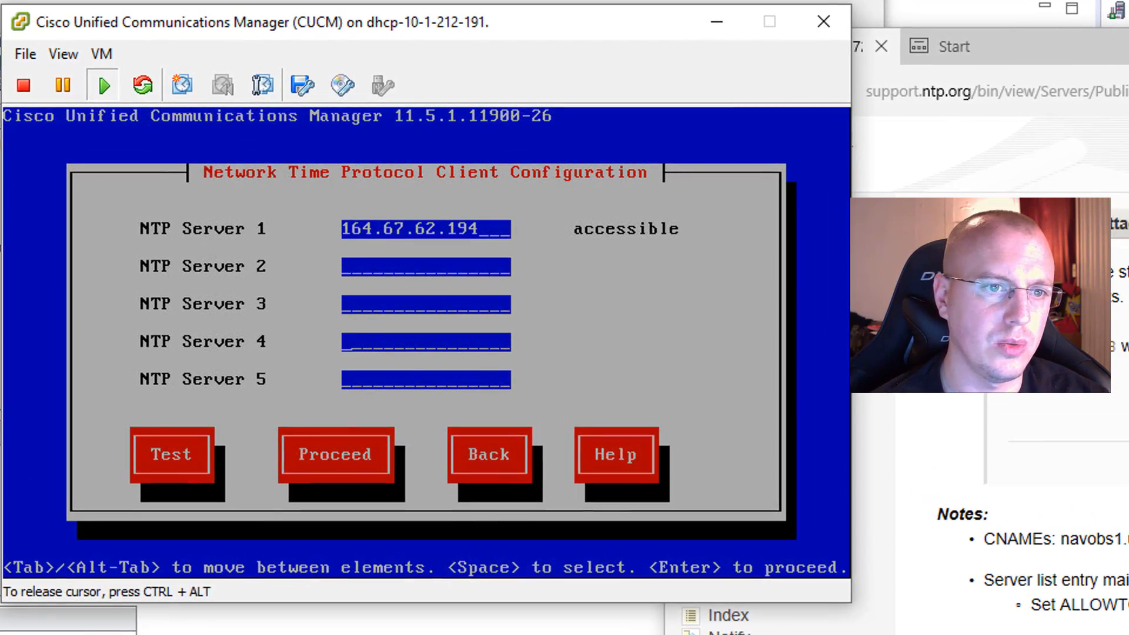
pyautogui.press('Tab')
pyautogui.press('Tab')
pyautogui.press('Tab')
pyautogui.press('Return')
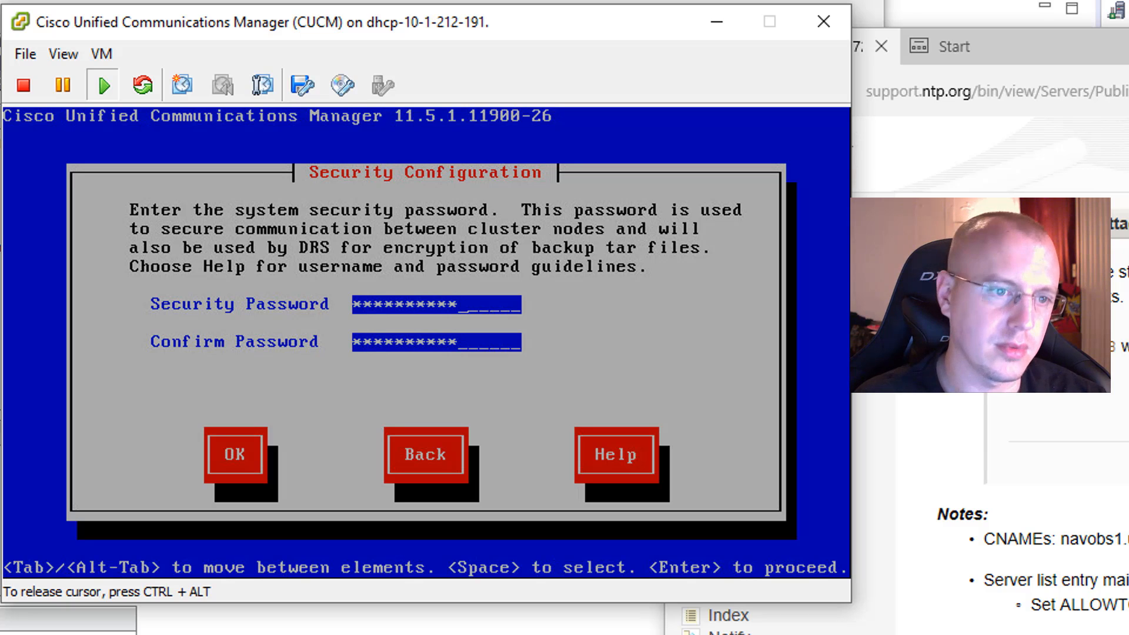
# Step: Accept the filled-in system security password and decline configuring an SMTP host for this machine
pyautogui.press('Tab')
pyautogui.press('Return')
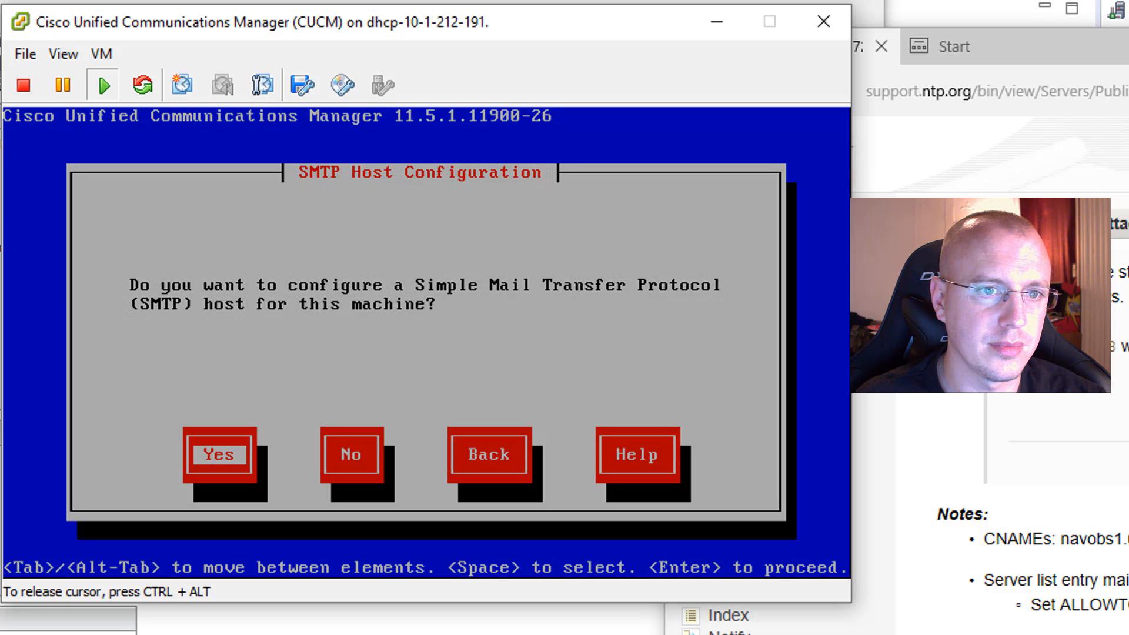
pyautogui.press('Tab')
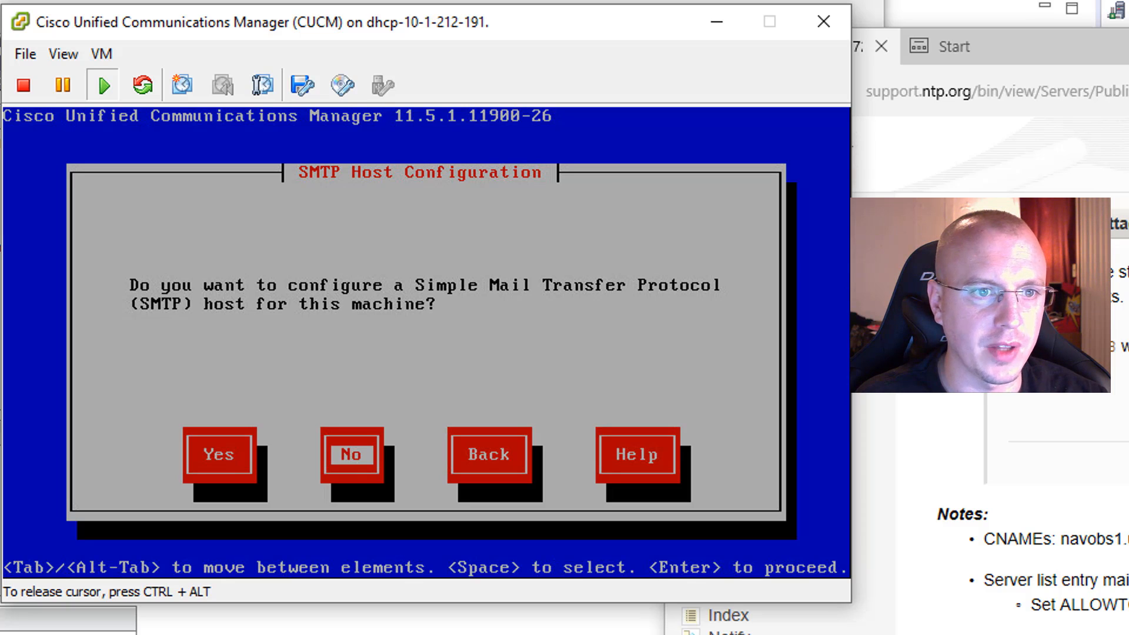
pyautogui.press('Return')
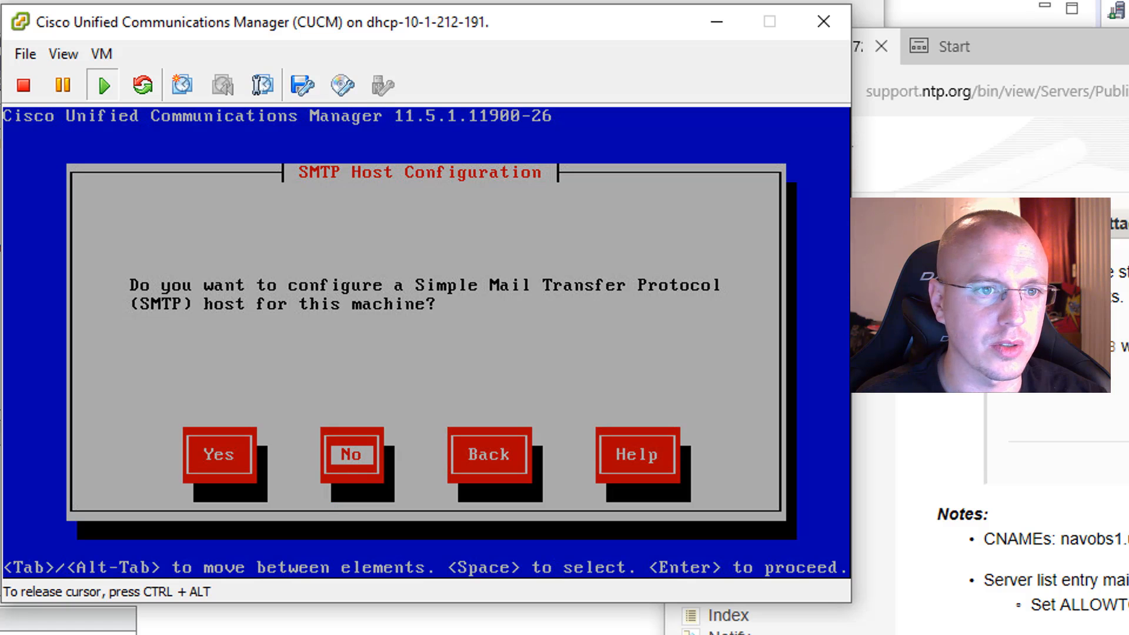
# Step: Choose Disable All Call Home on System Start on the Smart Call Home page and accept it
pyautogui.press('Down')
pyautogui.press('Down')
pyautogui.press('Down')
pyautogui.press('space')
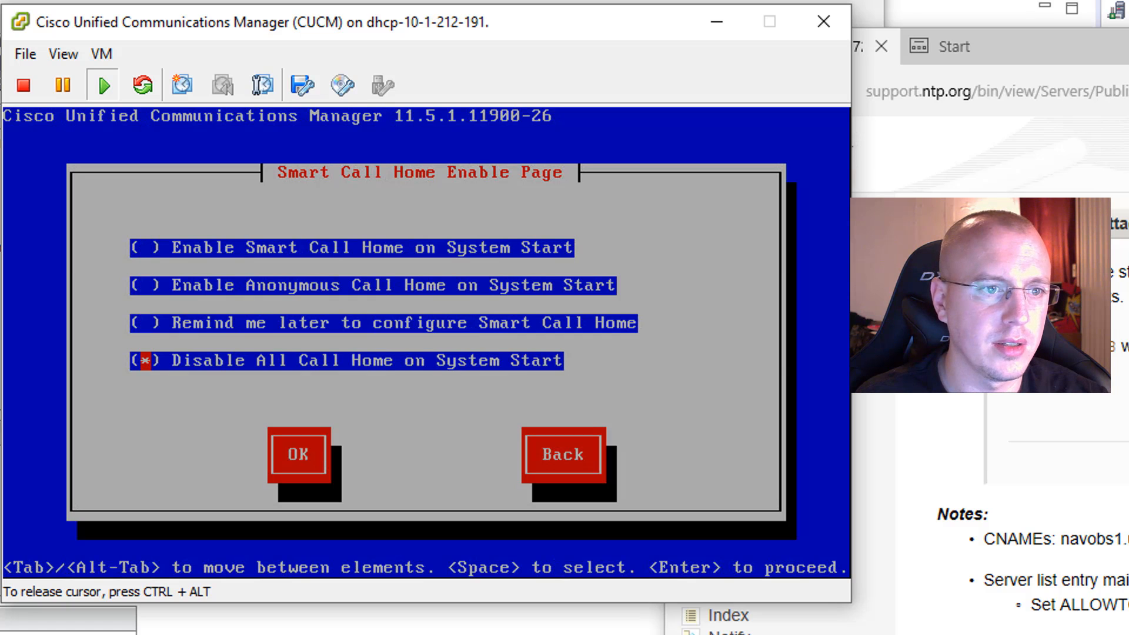
pyautogui.press('Tab')
pyautogui.press('Return')
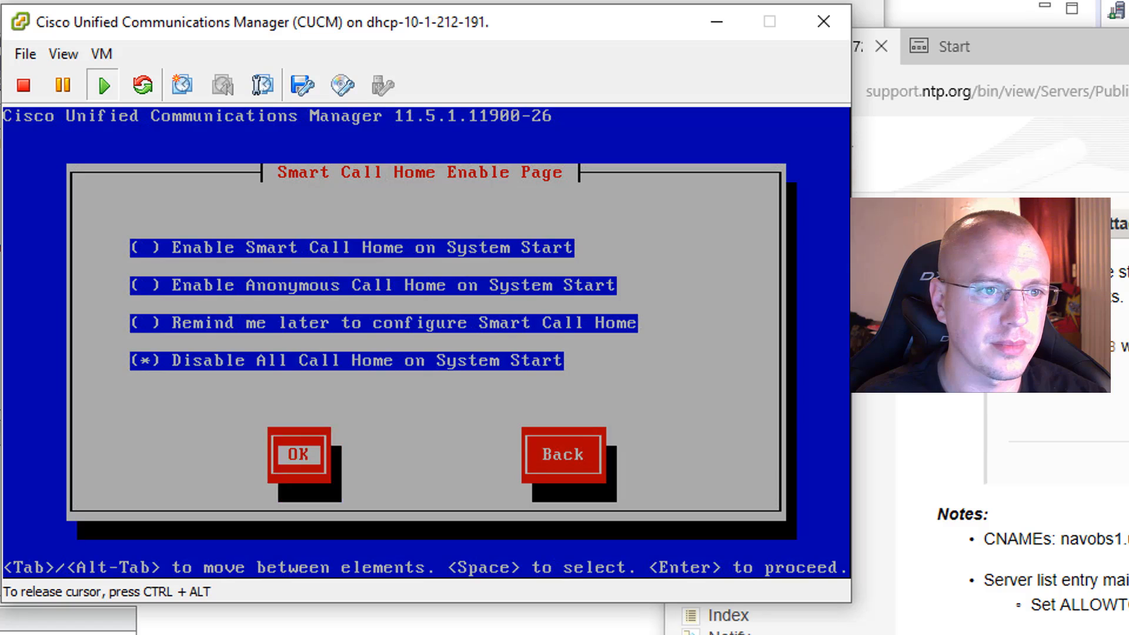
# Step: Enter and confirm the application user password, and accept the final platform configuration to start the installation
pyautogui.press('Tab')
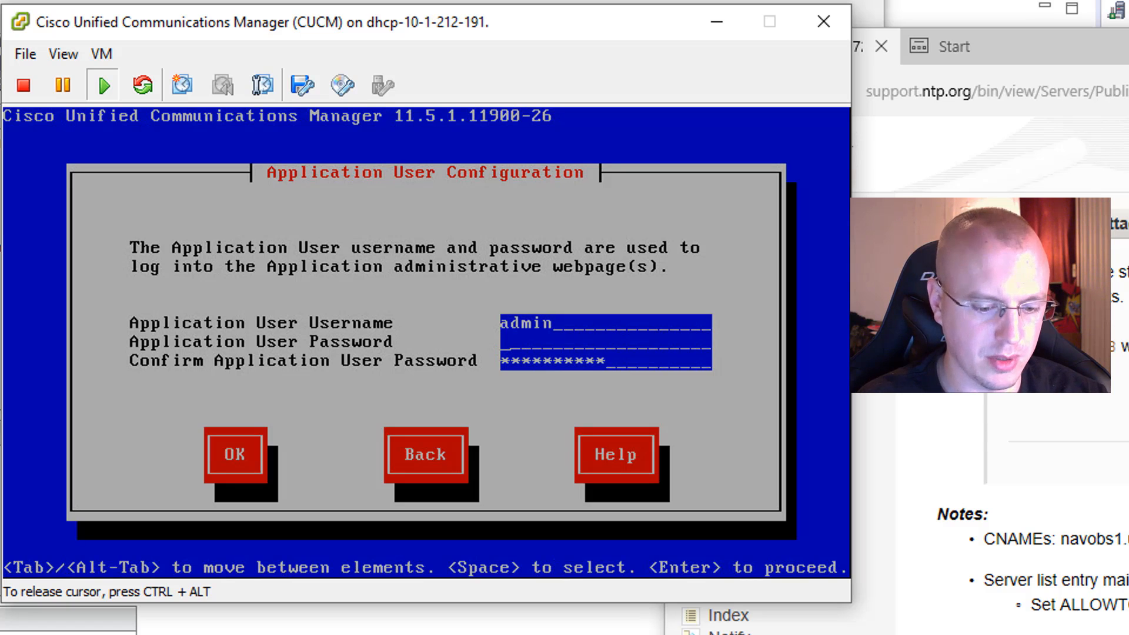
pyautogui.write('**********')
pyautogui.press('Tab')
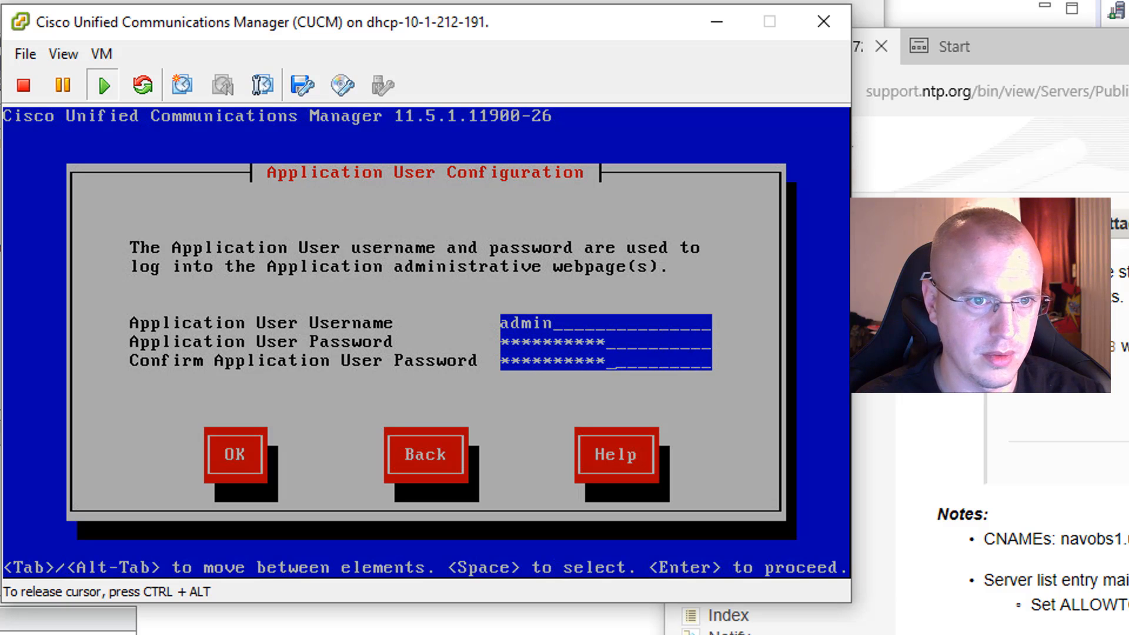
pyautogui.press('BackSpace')
pyautogui.press('BackSpace')
pyautogui.press('BackSpace')
pyautogui.press('BackSpace')
pyautogui.press('BackSpace')
pyautogui.press('BackSpace')
pyautogui.press('BackSpace')
pyautogui.press('BackSpace')
pyautogui.press('BackSpace')
pyautogui.press('BackSpace')
pyautogui.write('*******')
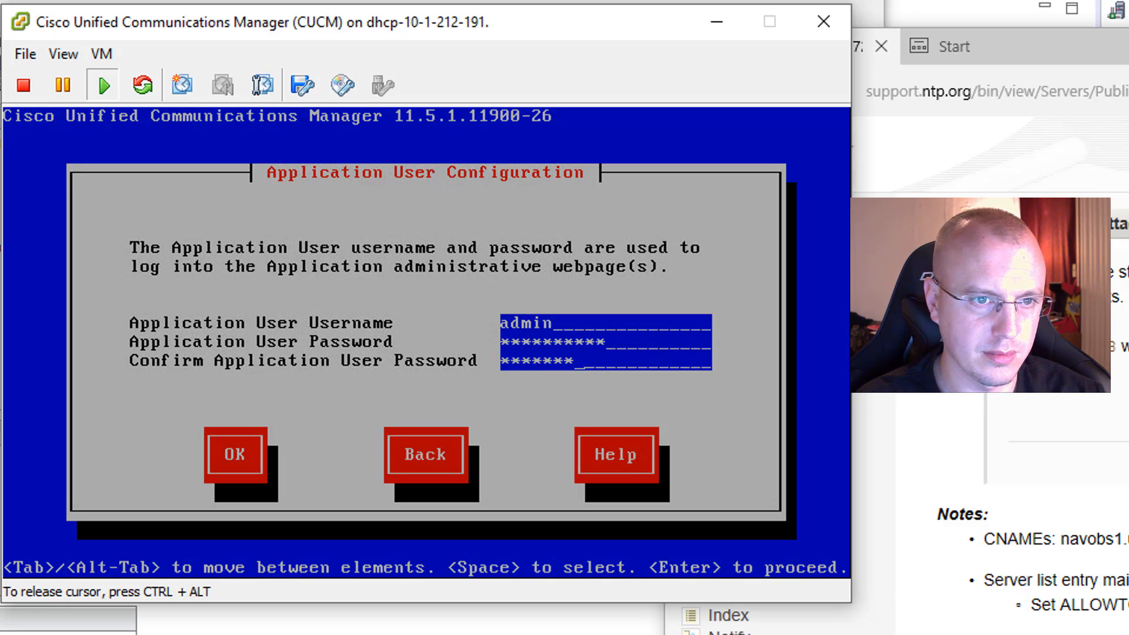
pyautogui.write('***')
pyautogui.press('Tab')
pyautogui.press('Return')
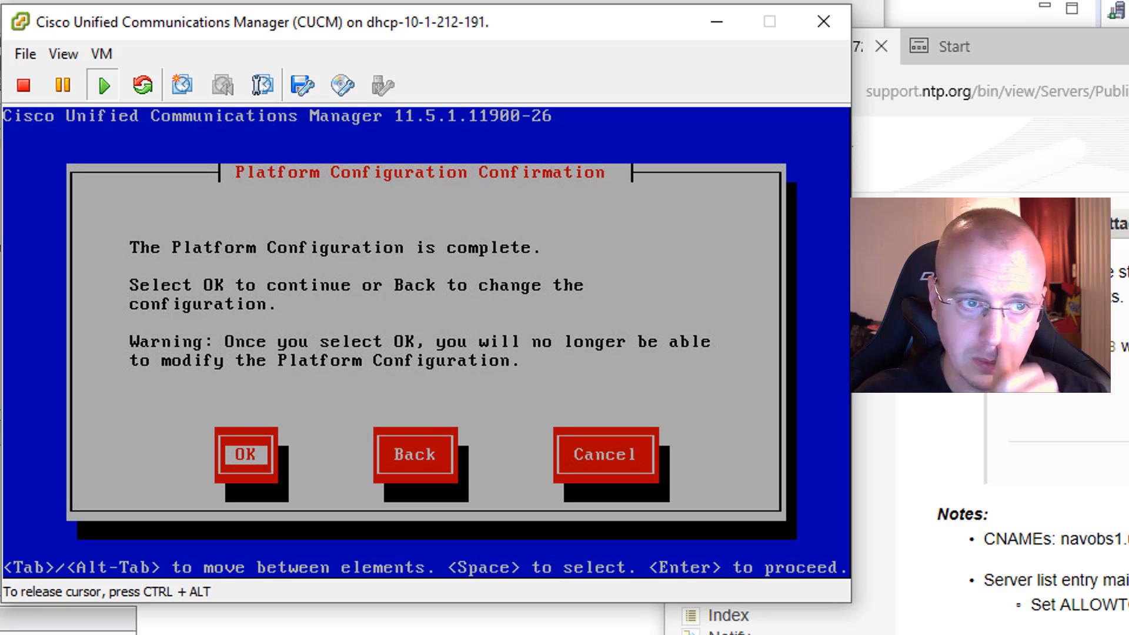
pyautogui.press('Return')
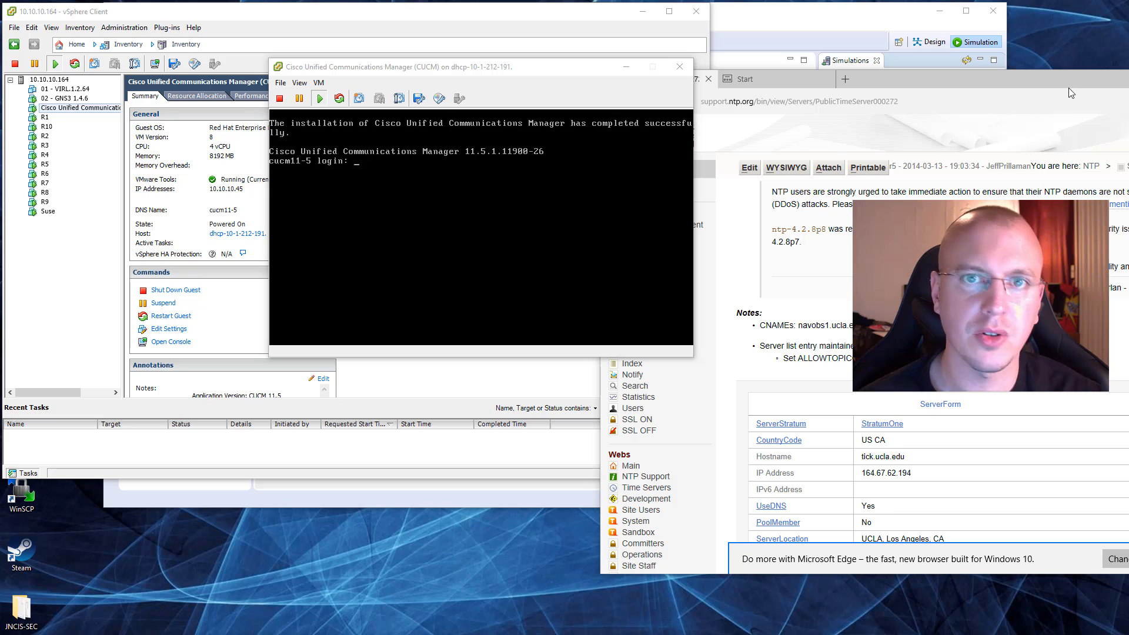
# Step: Try to log in to the installed CUCM console as ucadmin with the account password
pyautogui.click(496, 294)
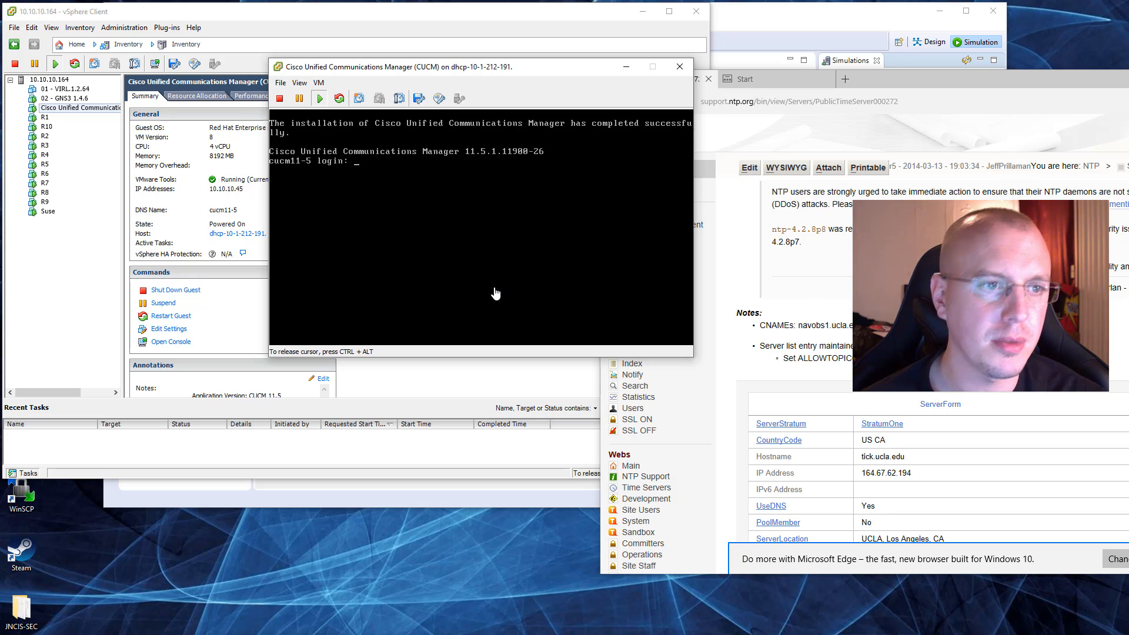
pyautogui.write('ucadmin')
pyautogui.press('Return')
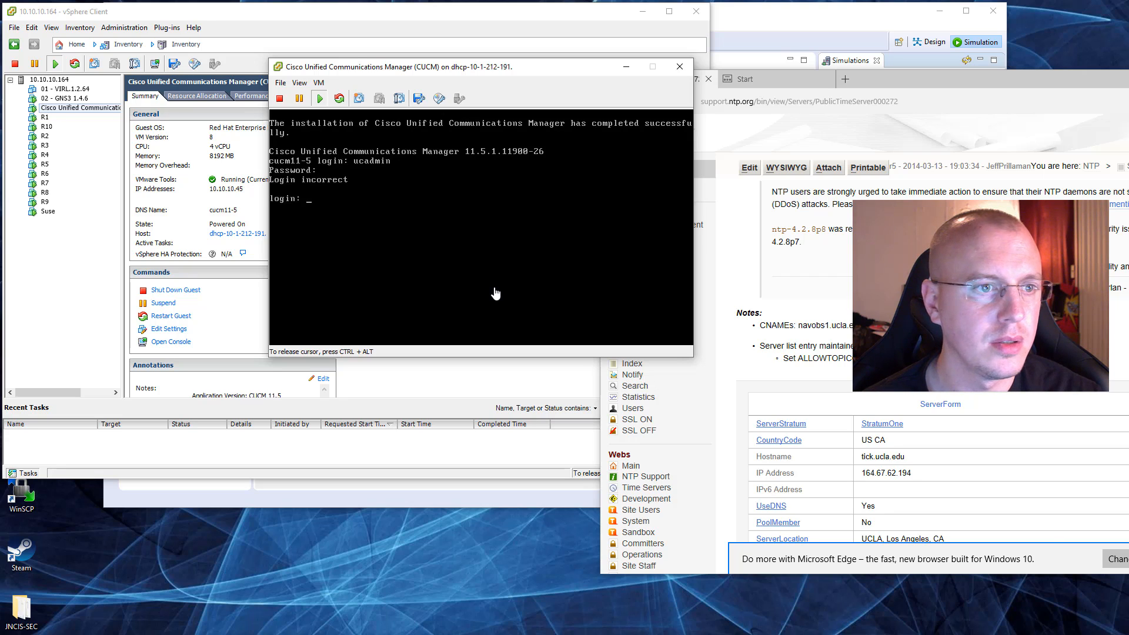
# Step: Log in to the CUCM command line as admin with the account password and release the console cursor
pyautogui.write('admin')
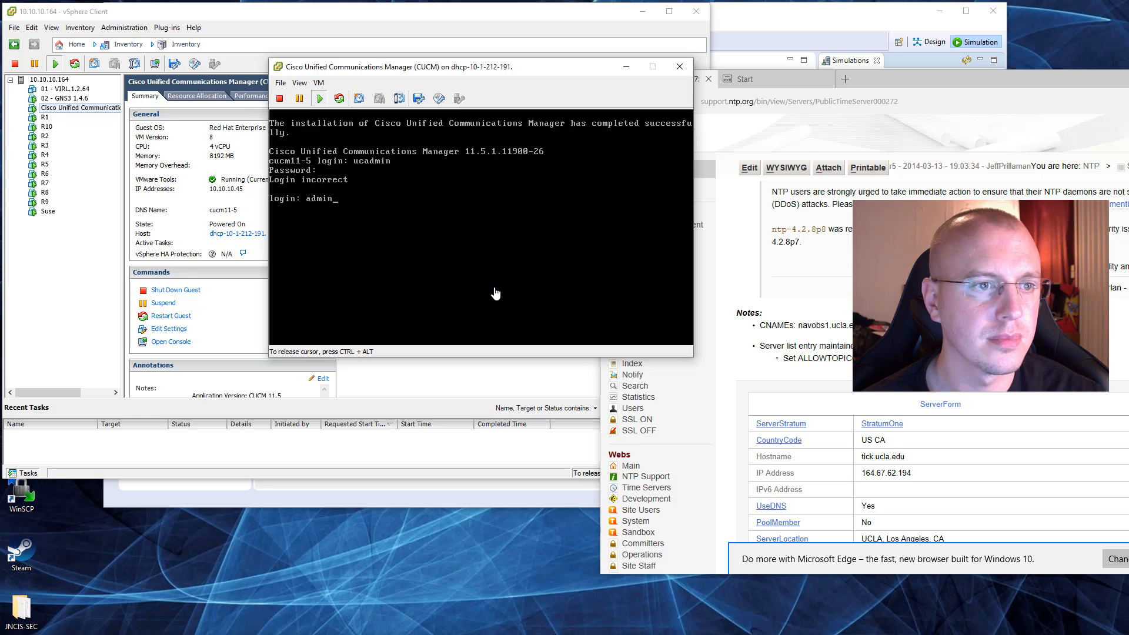
pyautogui.press('Return')
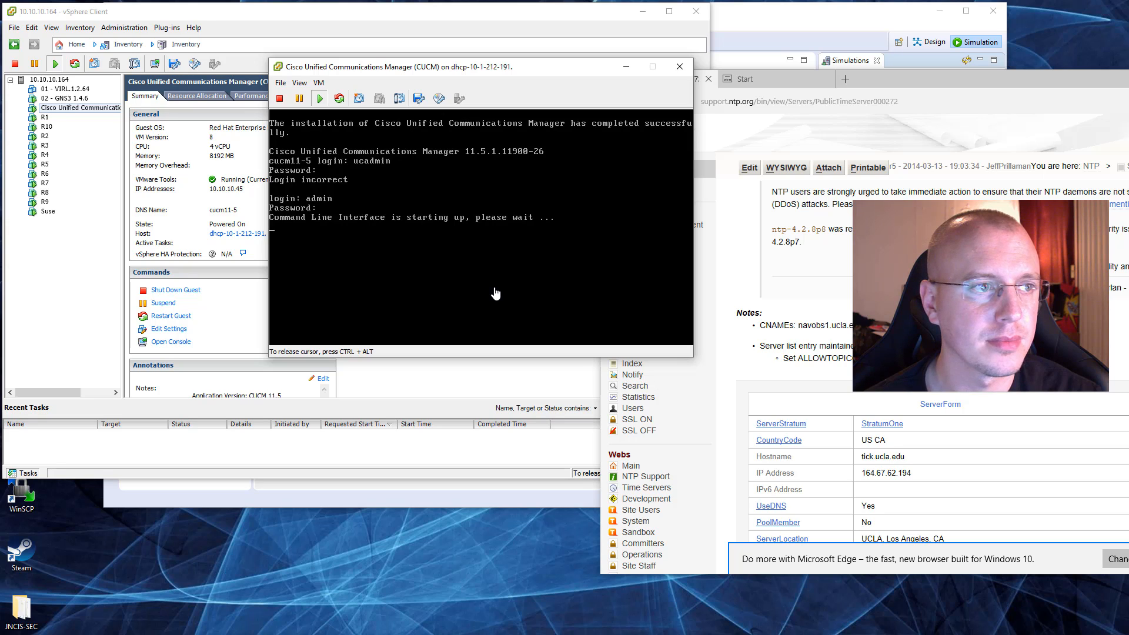
pyautogui.hotkey('ctrl', 'alt')
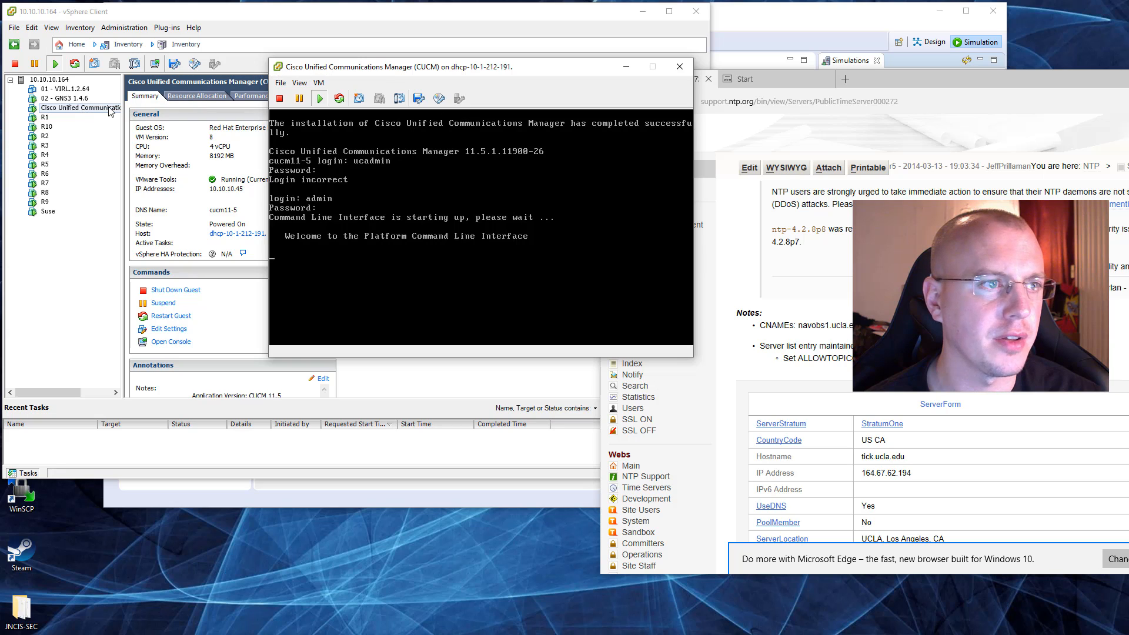
# Step: Move the console aside, examine the CUCM virtual machine's resource usage in vSphere Client, and bring the console back
pyautogui.moveTo(400, 68); pyautogui.dragTo(595, 79)
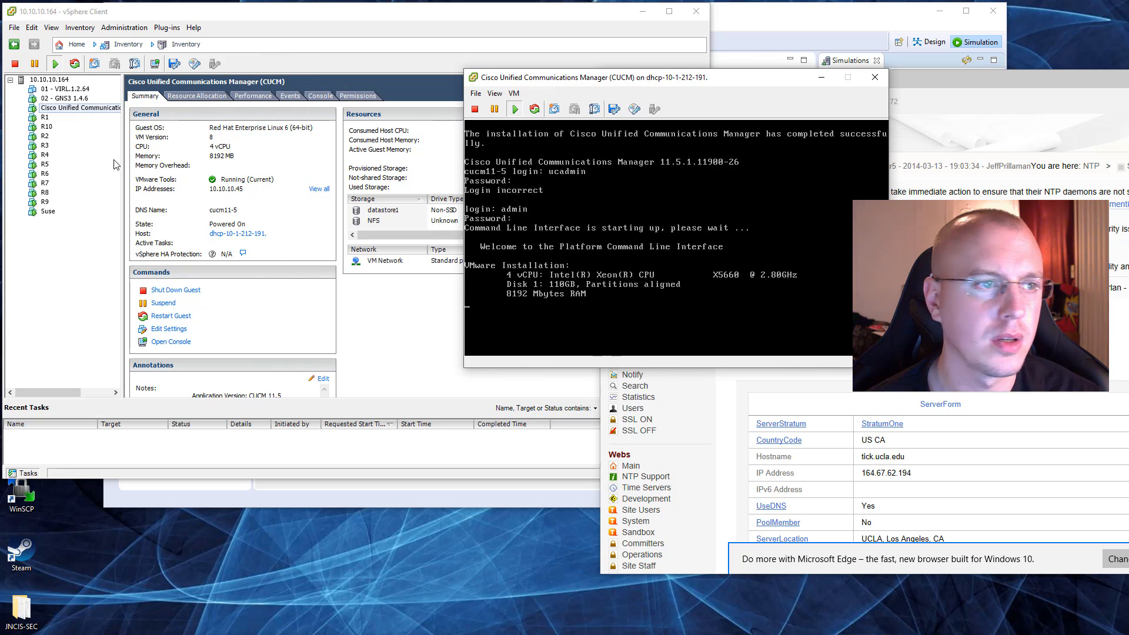
pyautogui.click(67, 108)
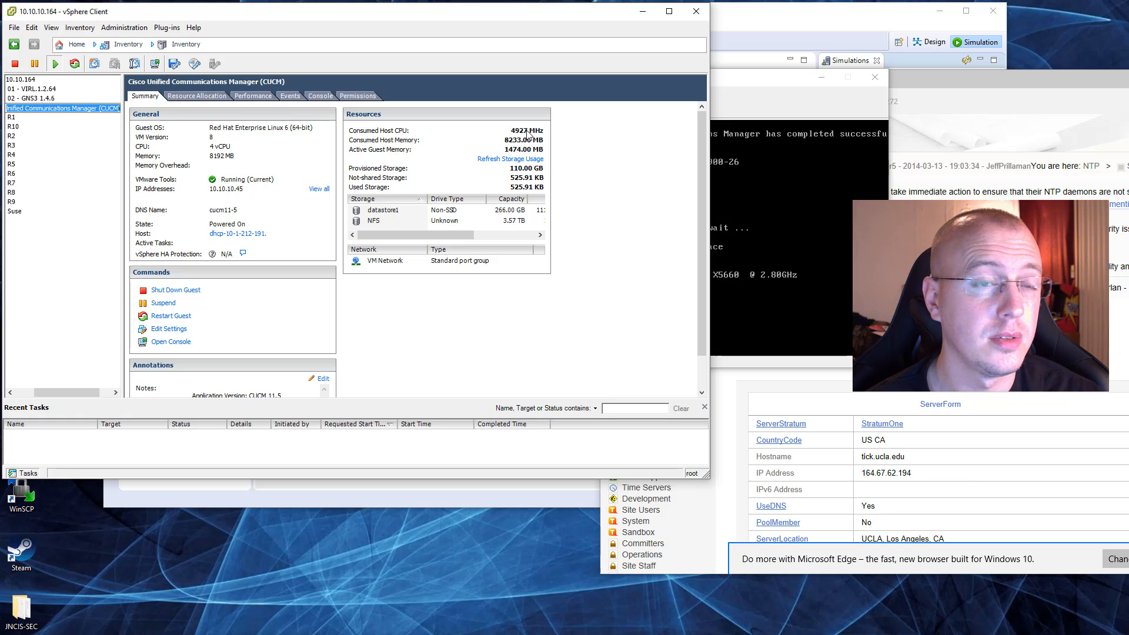
pyautogui.click(761, 85)
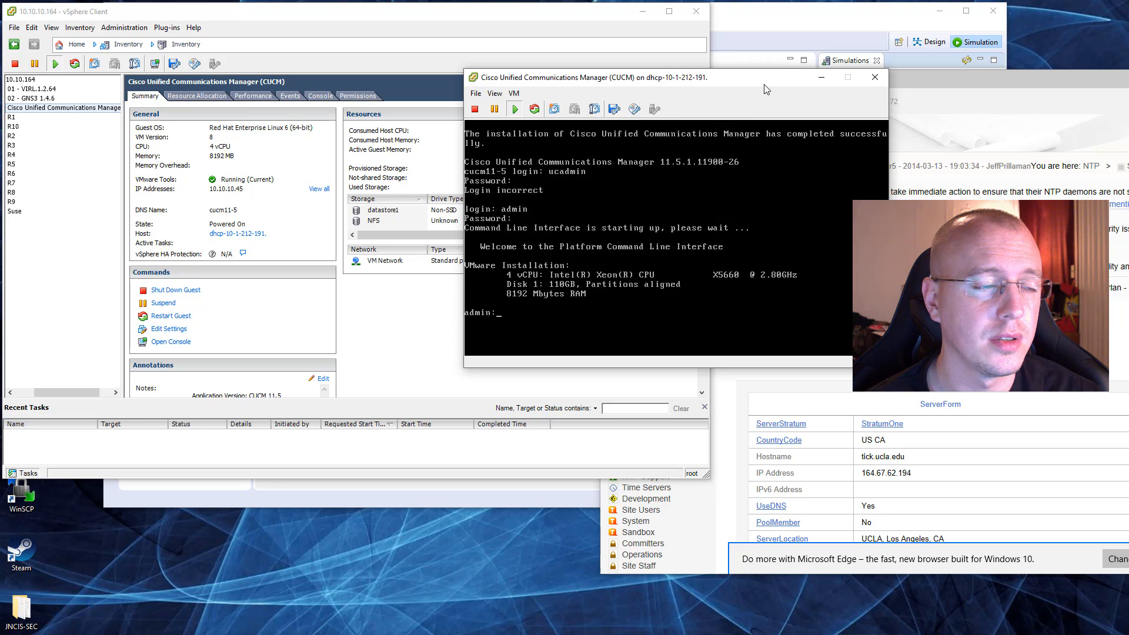
pyautogui.moveTo(764, 84); pyautogui.dragTo(579, 119)
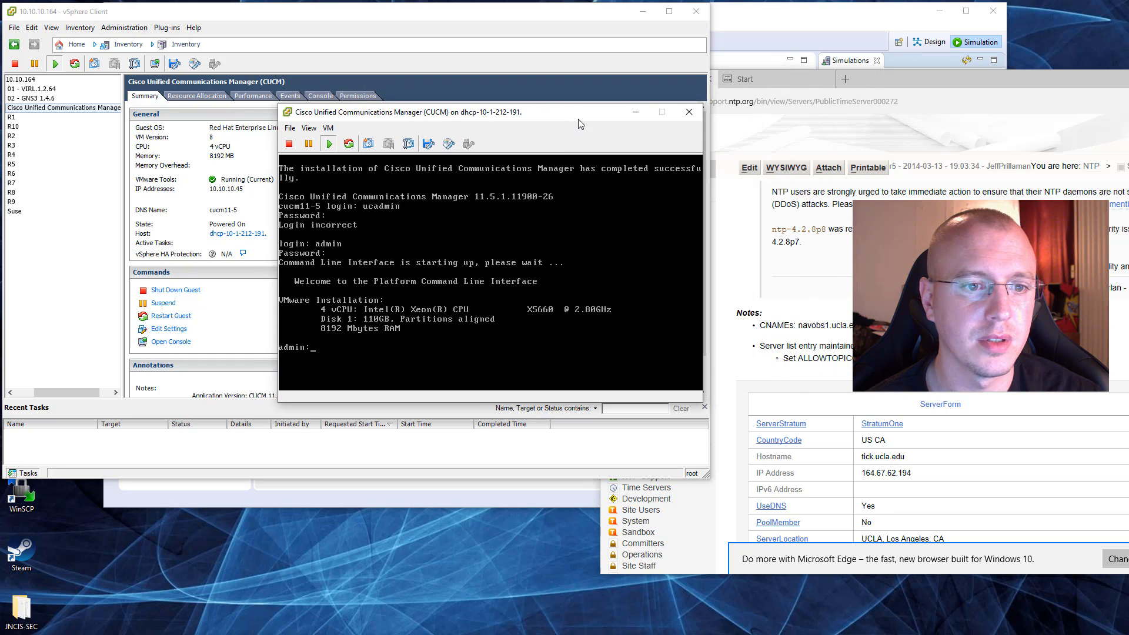
# Step: Switch to Microsoft Edge and open the CUCM server's web address 10.10.10.45
pyautogui.click(882, 101)
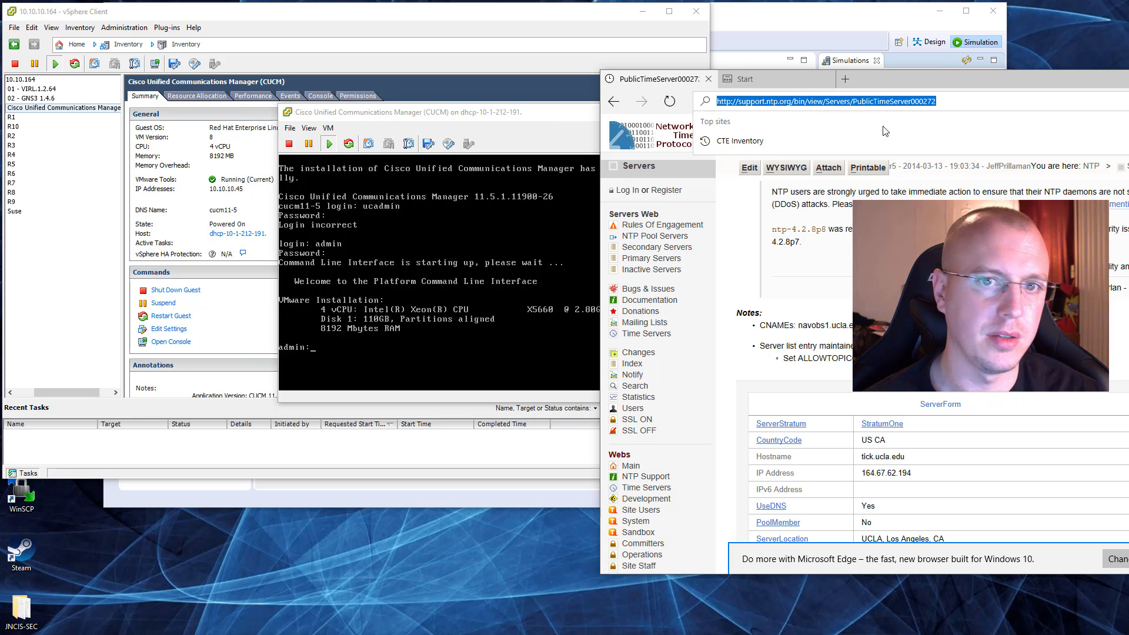
pyautogui.write('10.10.10.1')
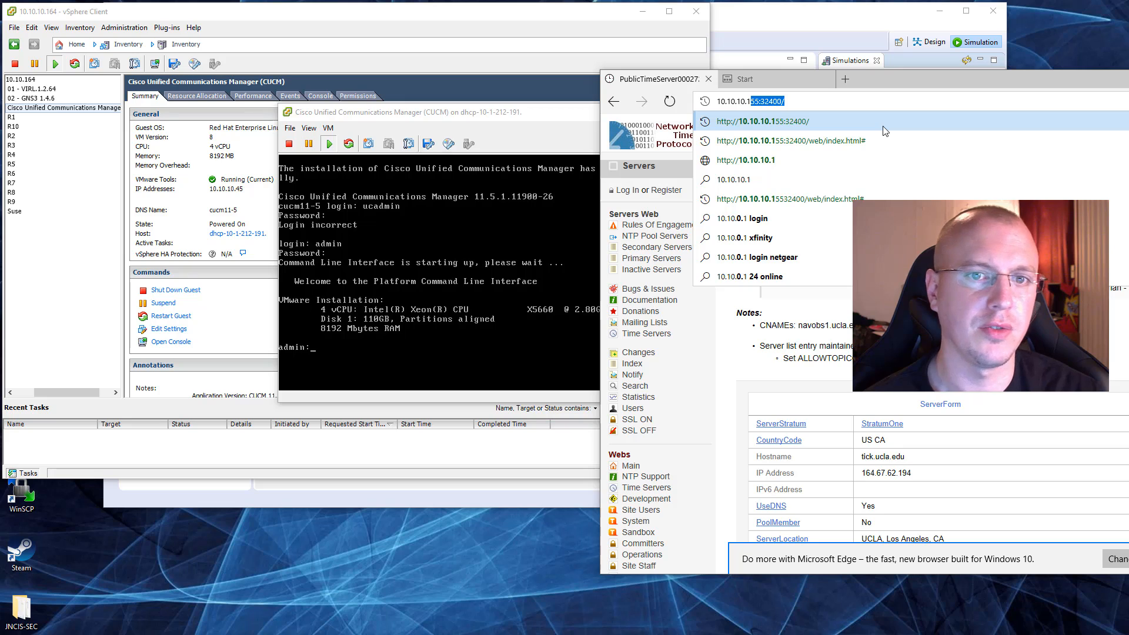
pyautogui.press('BackSpace')
pyautogui.press('BackSpace')
pyautogui.write('45')
pyautogui.press('Return')
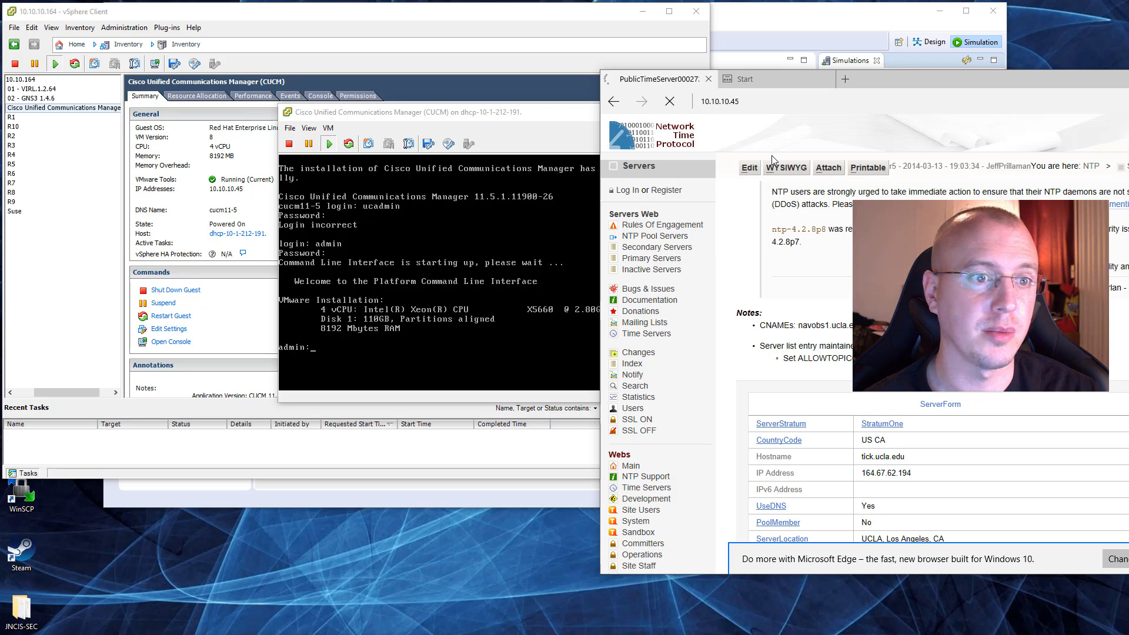
# Step: Check the CUCM virtual machine's consumed host resources in vSphere Client and close the Windows command prompt
pyautogui.moveTo(533, 113); pyautogui.dragTo(523, 171)
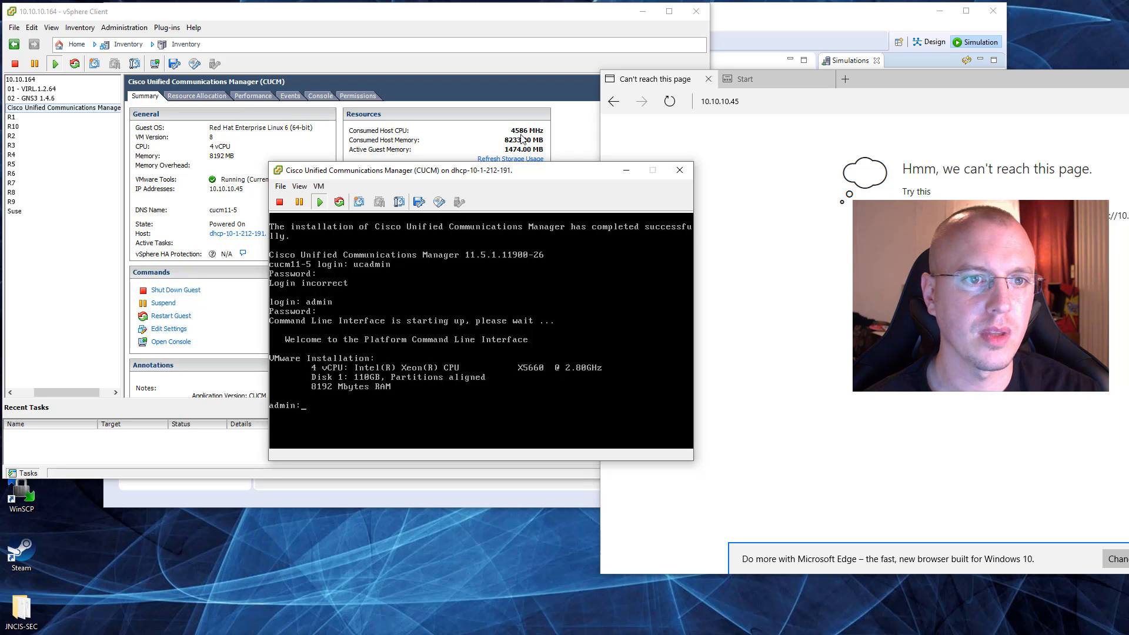
pyautogui.click(522, 139)
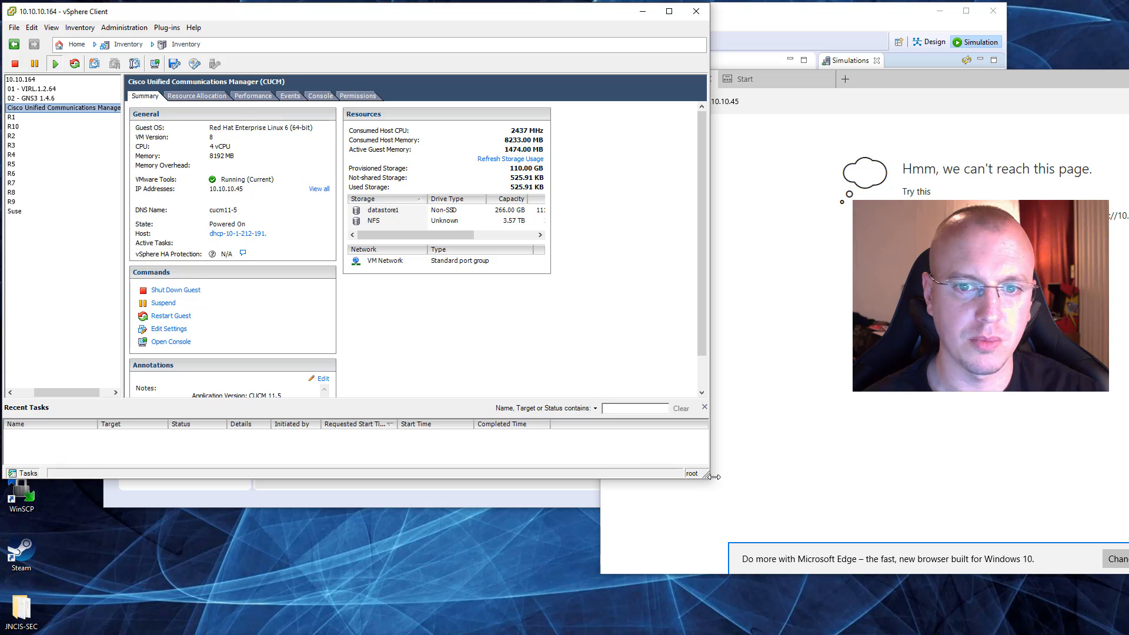
pyautogui.click(820, 163)
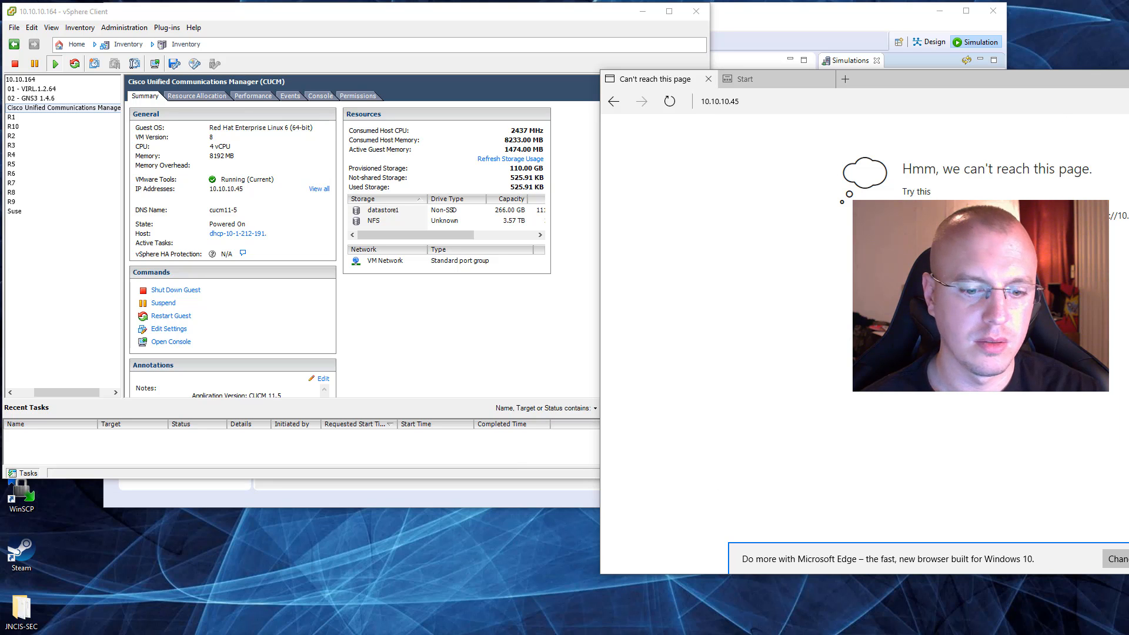
pyautogui.hotkey('alt', 'Tab')
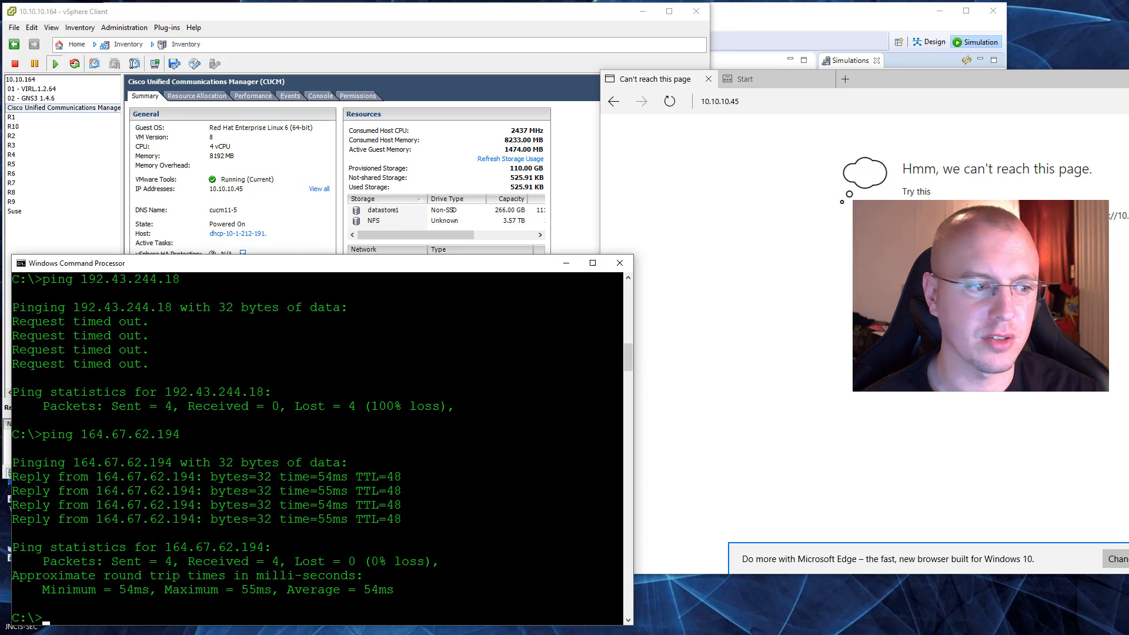
pyautogui.hotkey('alt', 'F4')
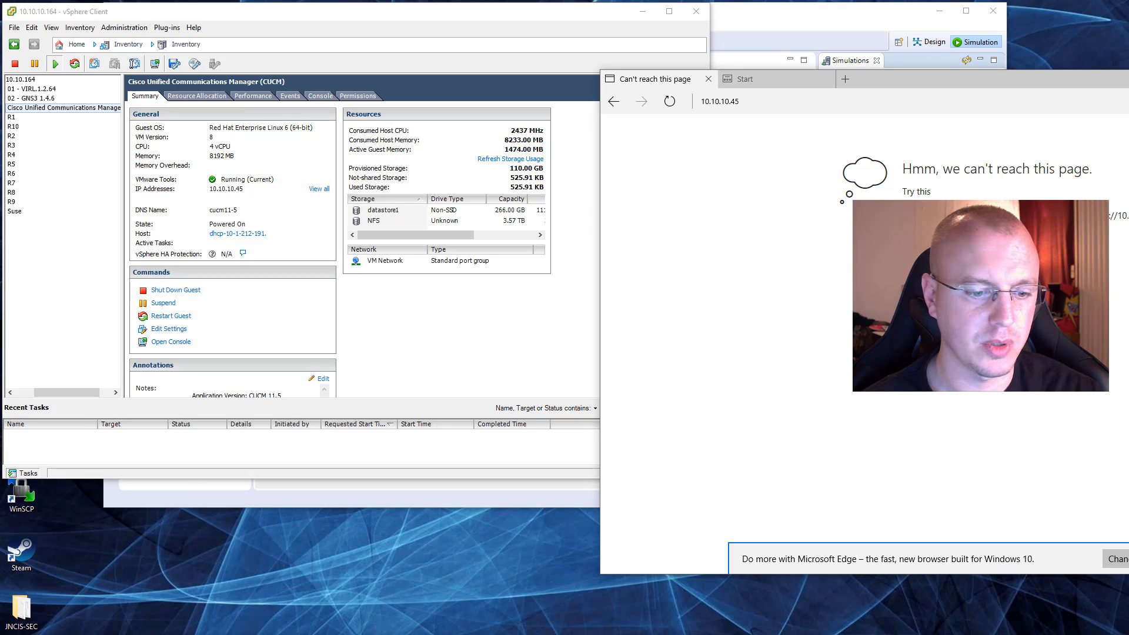
# Step: Return to the CUCM console, move it clear of the virtual machine's summary and run the show status command
pyautogui.hotkey('alt', 'Tab')
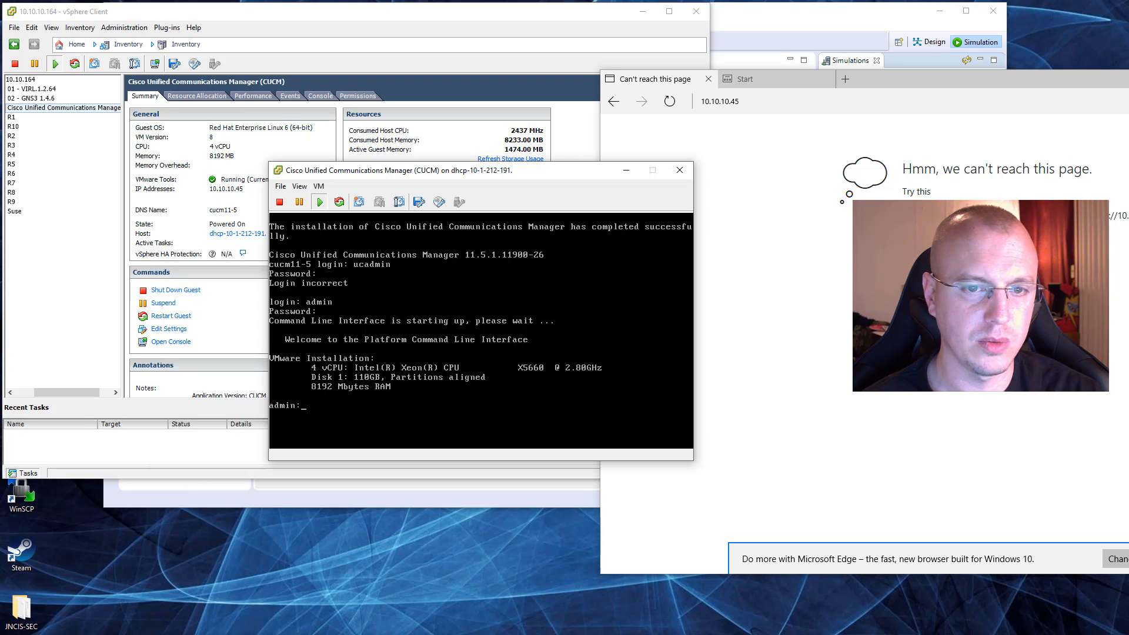
pyautogui.moveTo(541, 171); pyautogui.dragTo(576, 90)
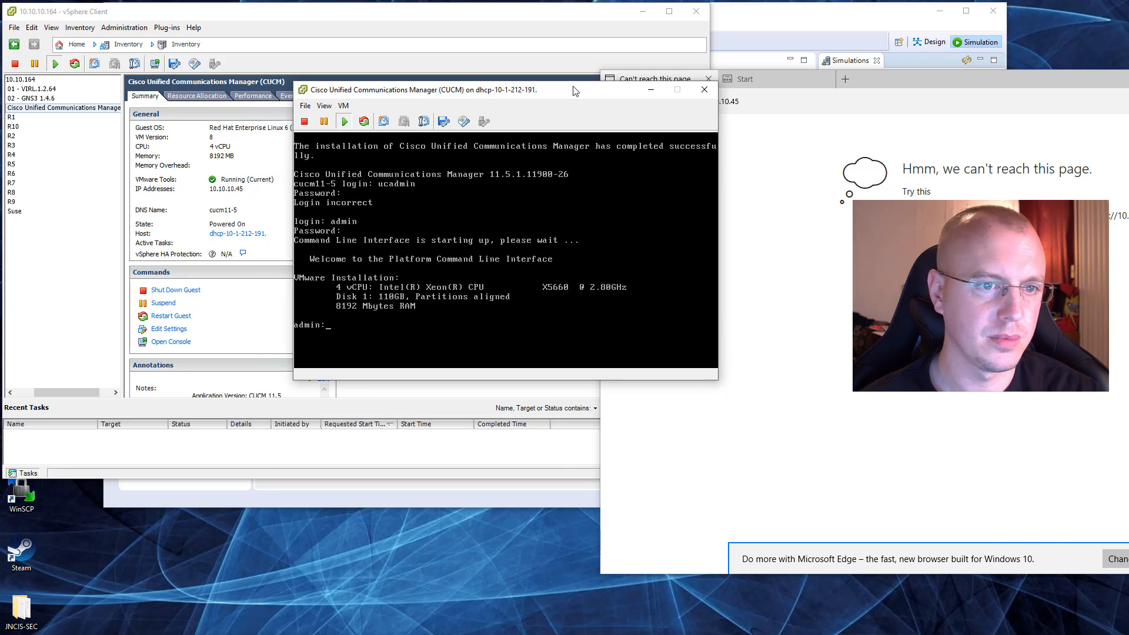
pyautogui.click(424, 240)
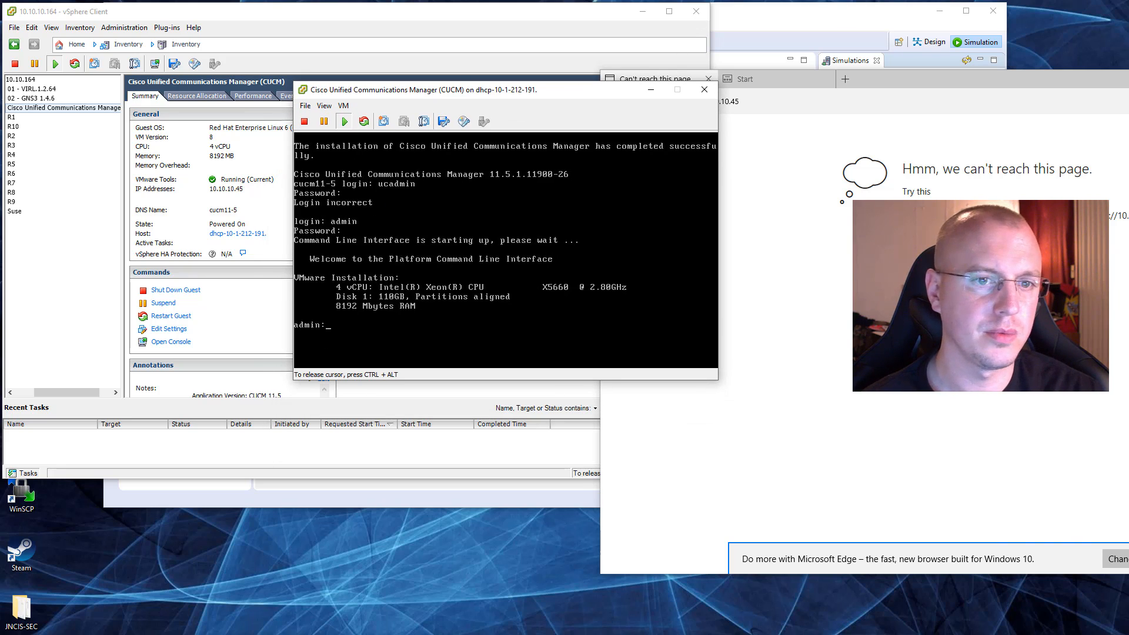
pyautogui.write('show ')
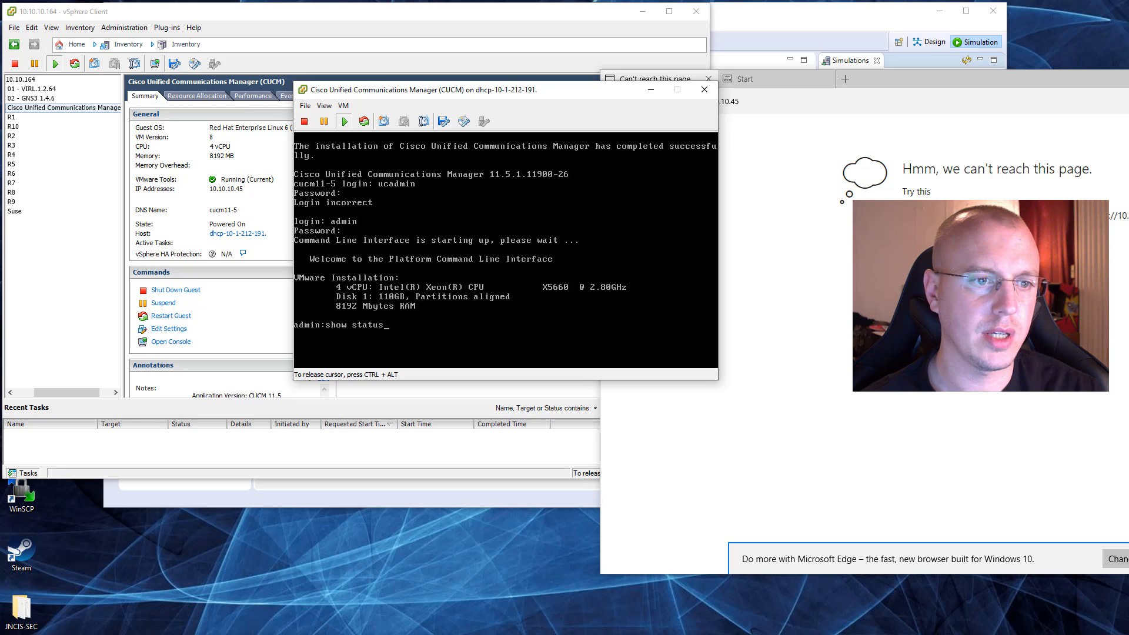
pyautogui.write('status')
pyautogui.press('Return')
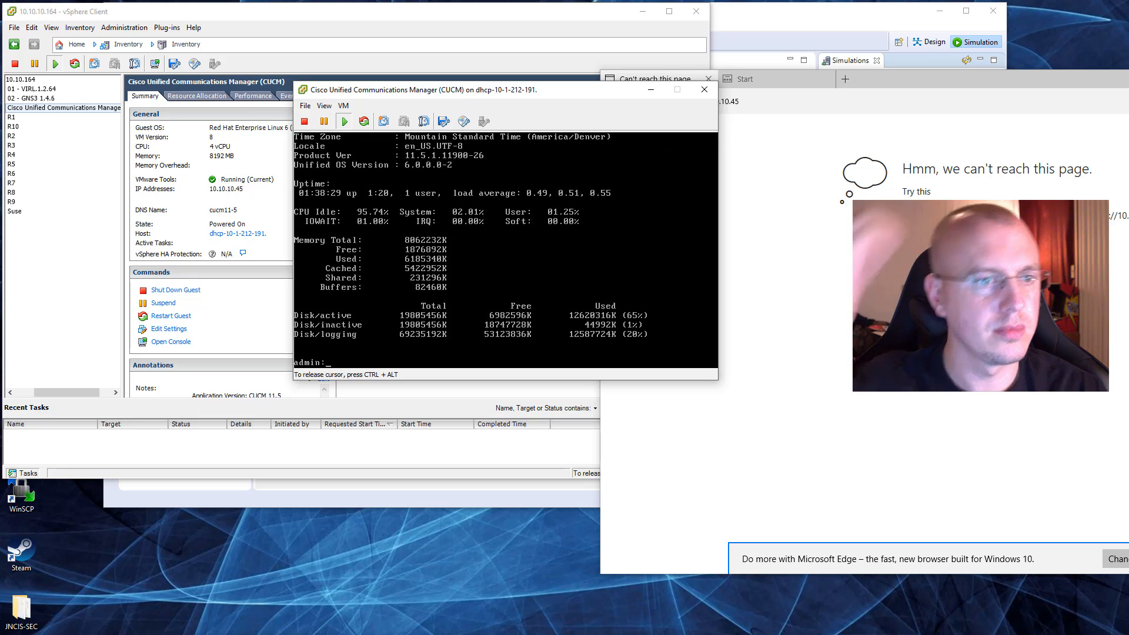
# Step: Rearrange the CUCM console and Microsoft Edge windows so both are accessible, and retry loading 10.10.10.45 in Edge
pyautogui.hotkey('ctrl', 'alt')
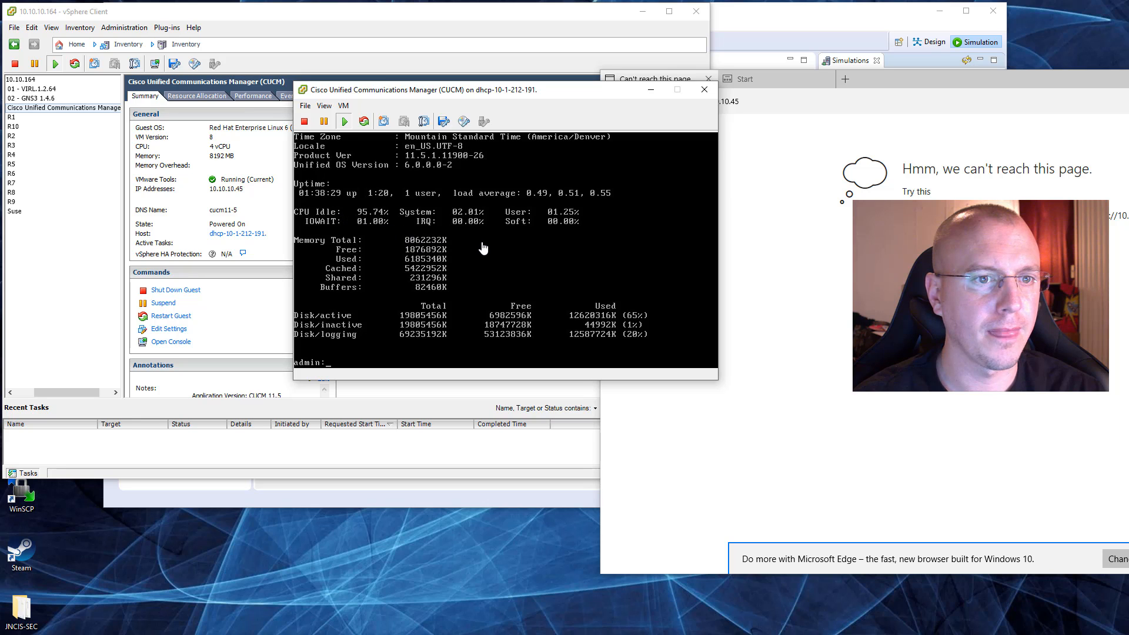
pyautogui.moveTo(517, 90); pyautogui.dragTo(485, 188)
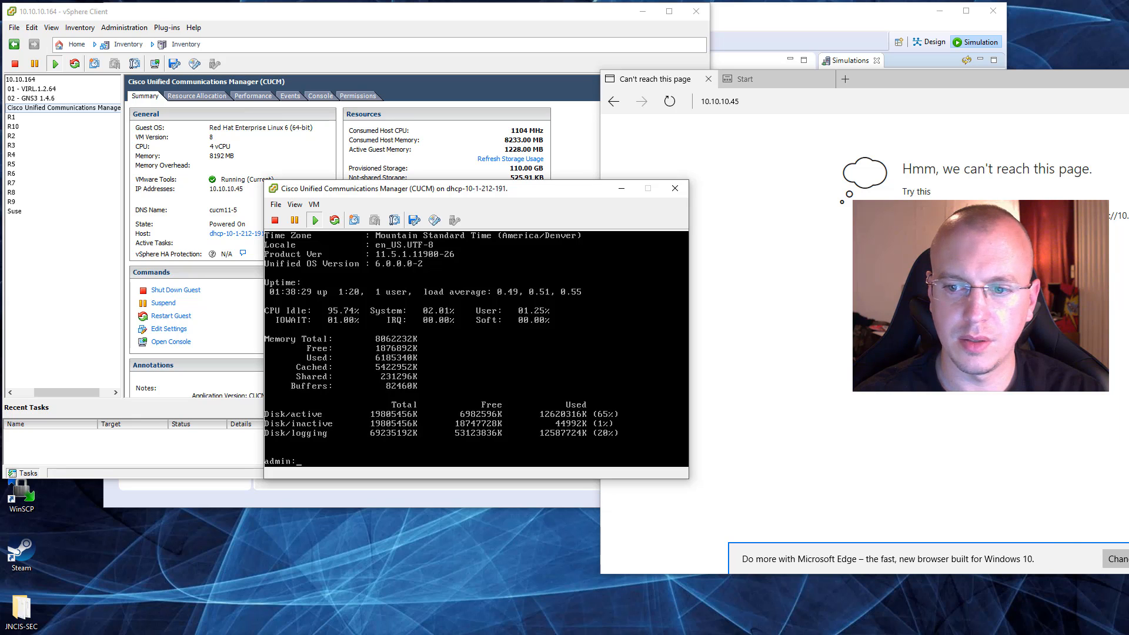
pyautogui.moveTo(1009, 76); pyautogui.dragTo(700, 56)
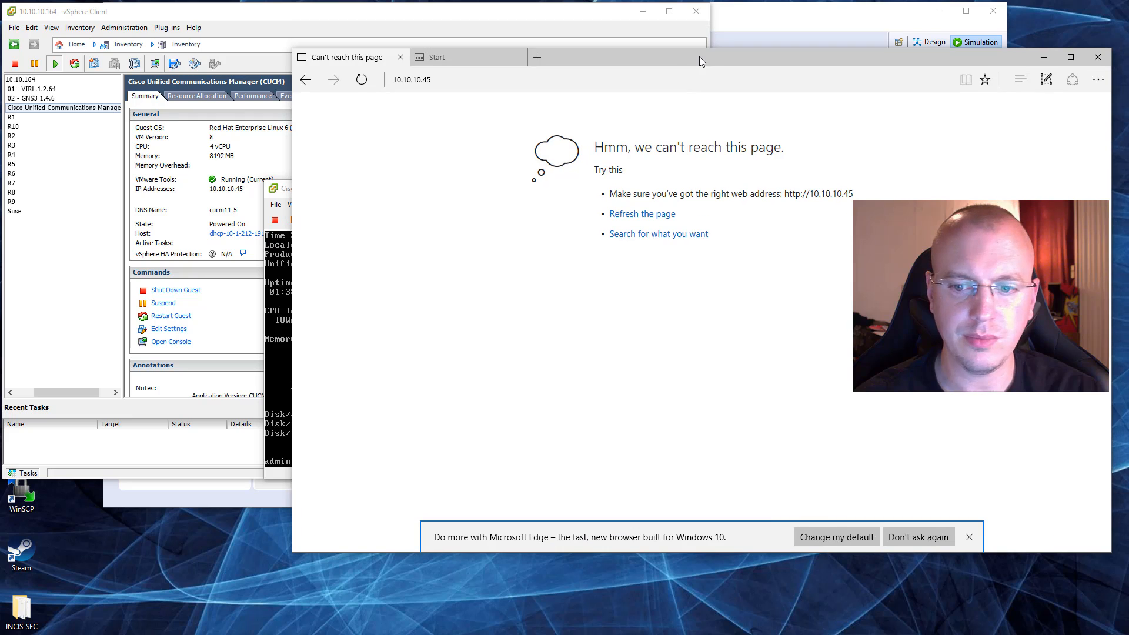
pyautogui.click(287, 198)
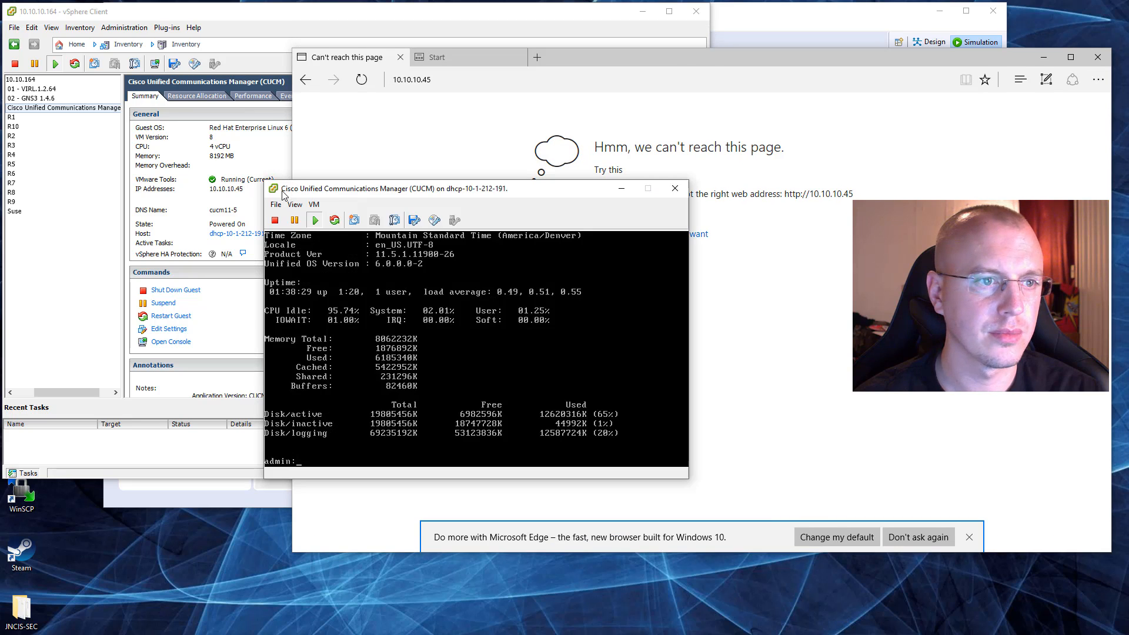
pyautogui.moveTo(353, 194); pyautogui.dragTo(116, 153)
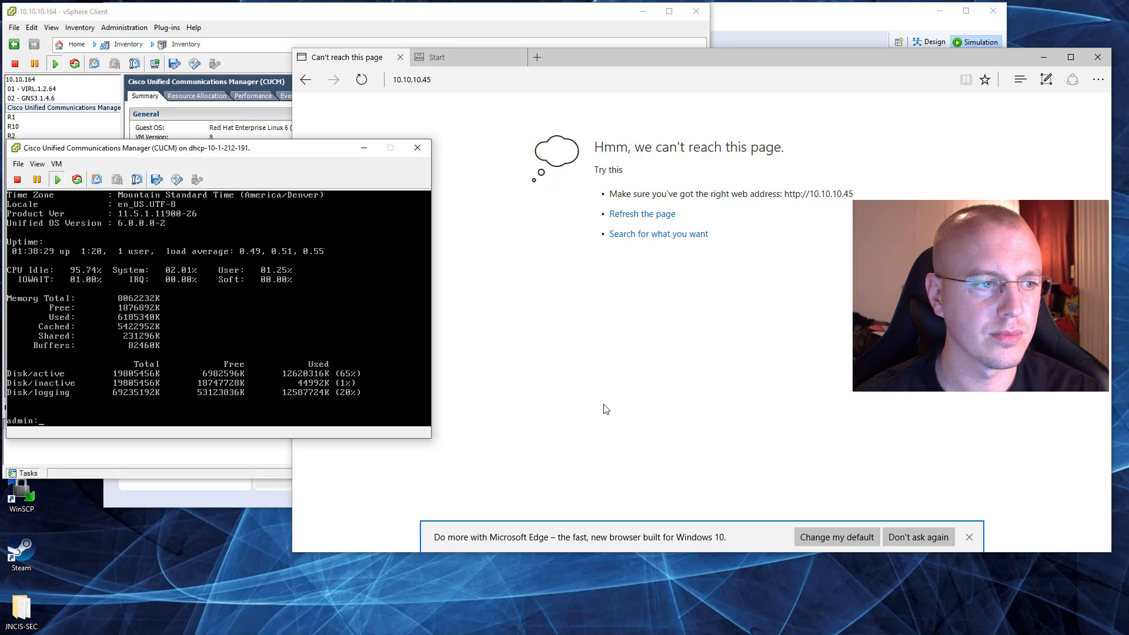
pyautogui.click(454, 84)
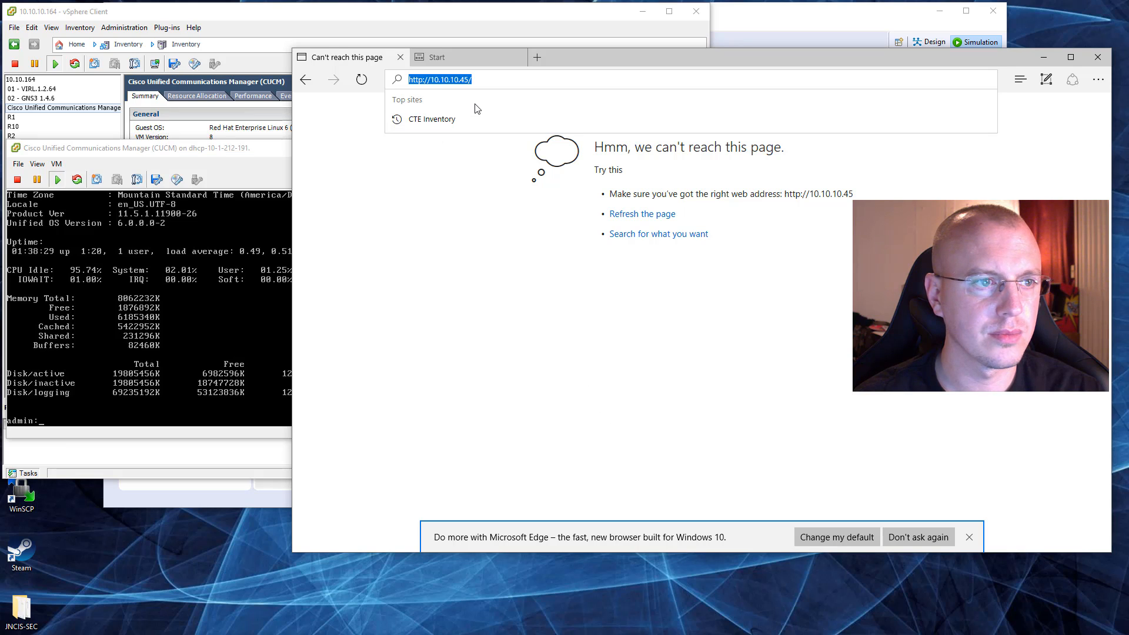
pyautogui.press('Return')
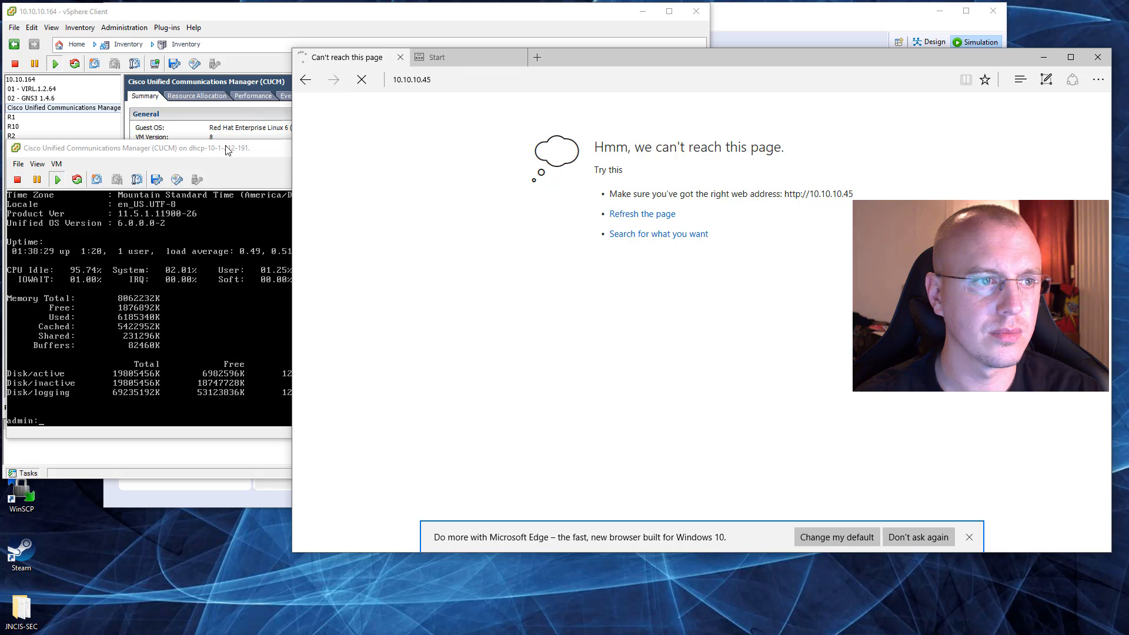
# Step: Move the console clear of vSphere Client, check the CUCM virtual machine's resource usage, and reload 10.10.10.45 in Edge
pyautogui.moveTo(228, 151); pyautogui.dragTo(223, 338)
pyautogui.click(247, 23)
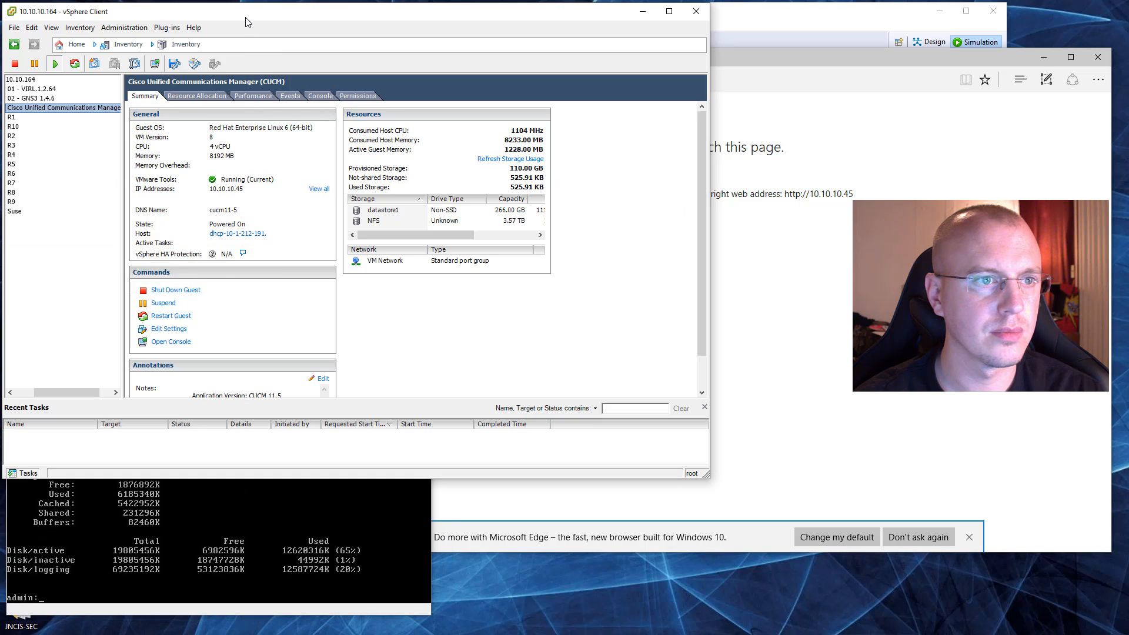
pyautogui.click(398, 510)
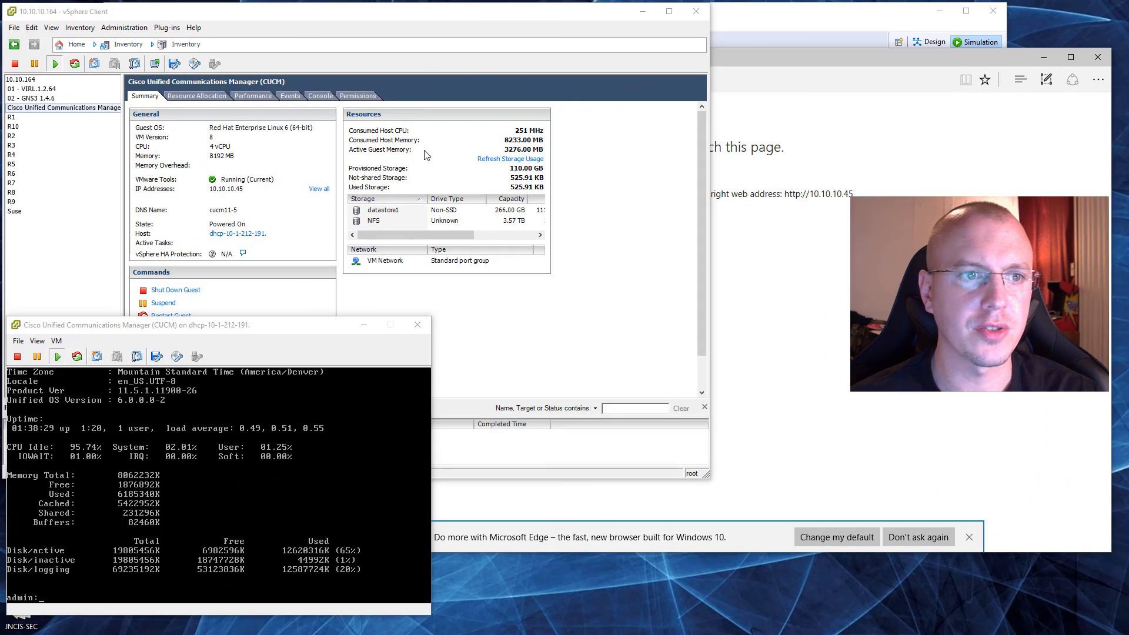
pyautogui.click(738, 335)
pyautogui.click(473, 81)
pyautogui.press('Return')
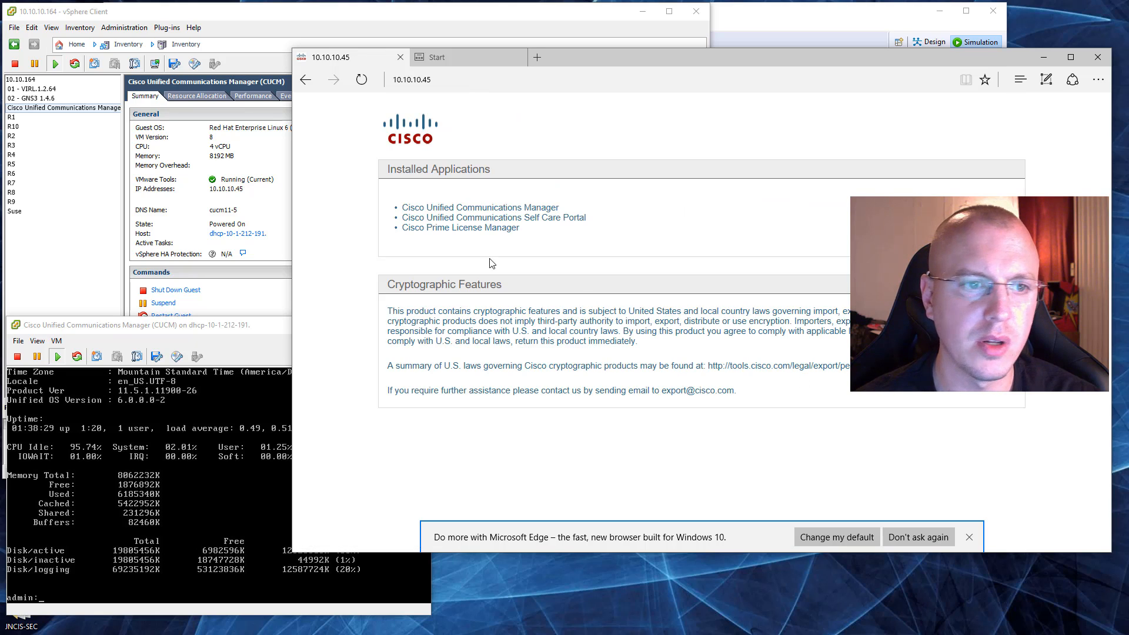
# Step: Open Cisco Unified Communications Manager despite the certificate error, log in as admin with the account password, and highlight the demo licence expiry notice
pyautogui.click(497, 213)
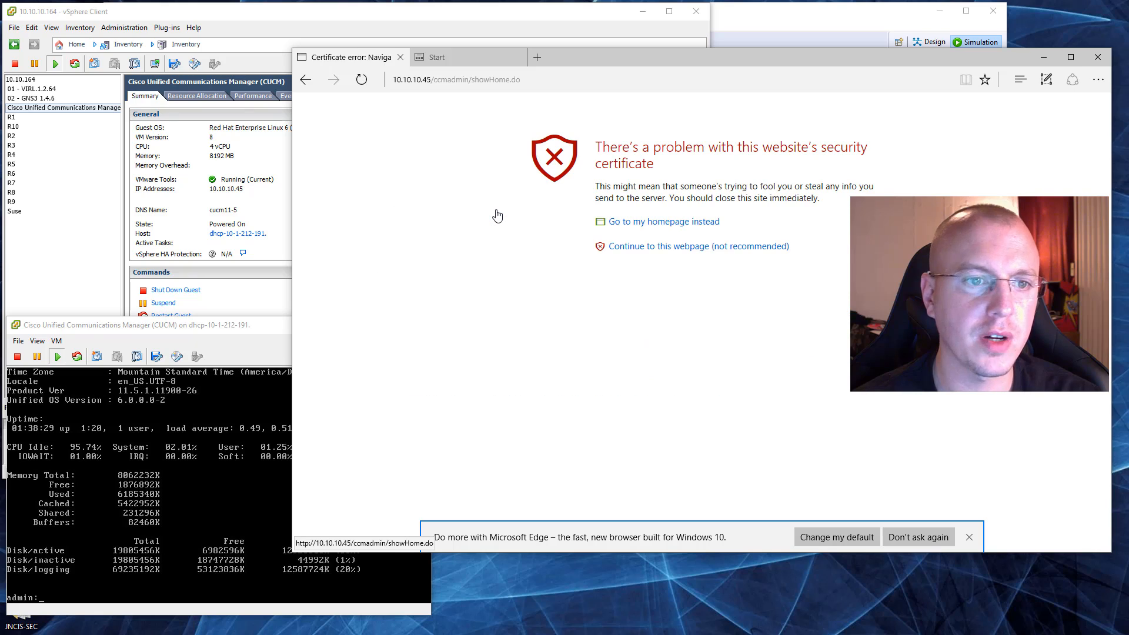
pyautogui.click(694, 248)
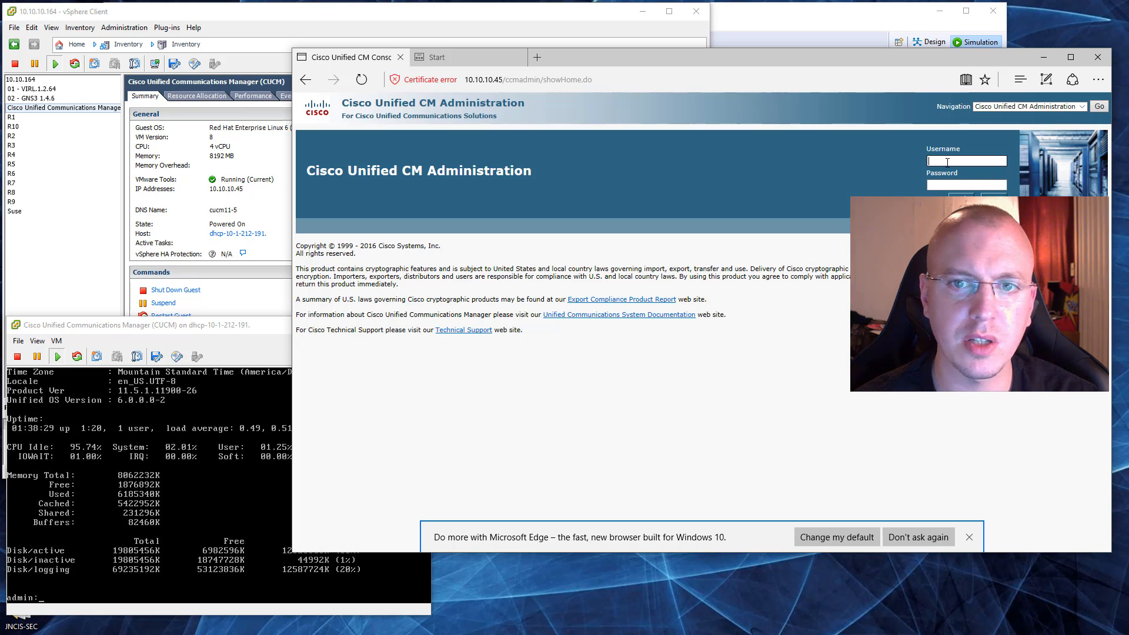
pyautogui.write('admin')
pyautogui.press('Tab')
pyautogui.write('•••')
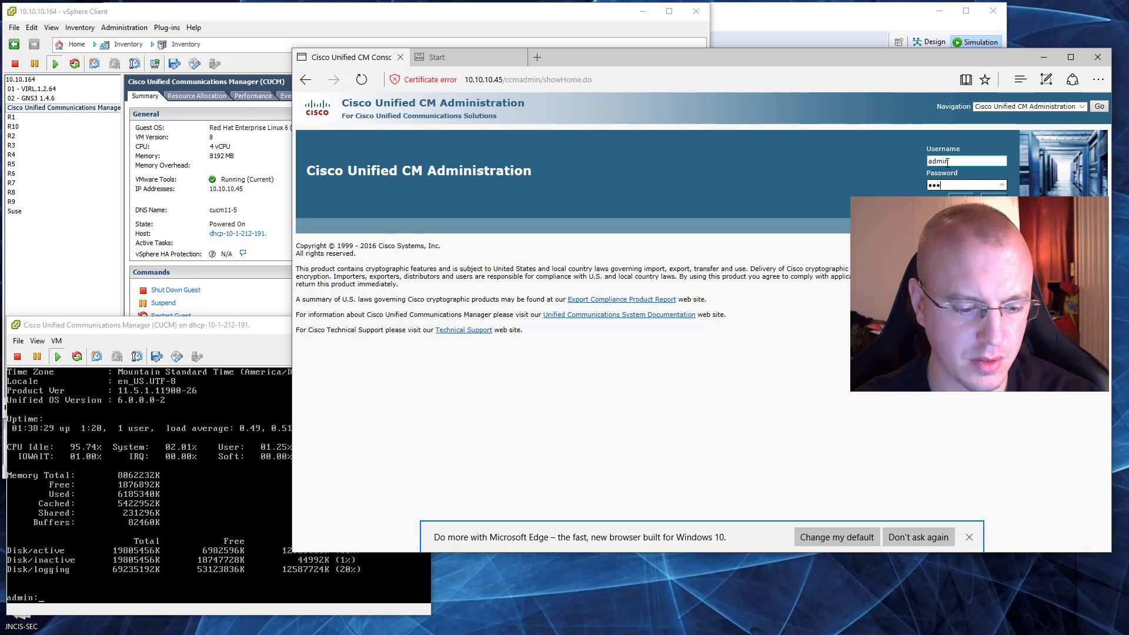
pyautogui.write('•••••••')
pyautogui.press('Return')
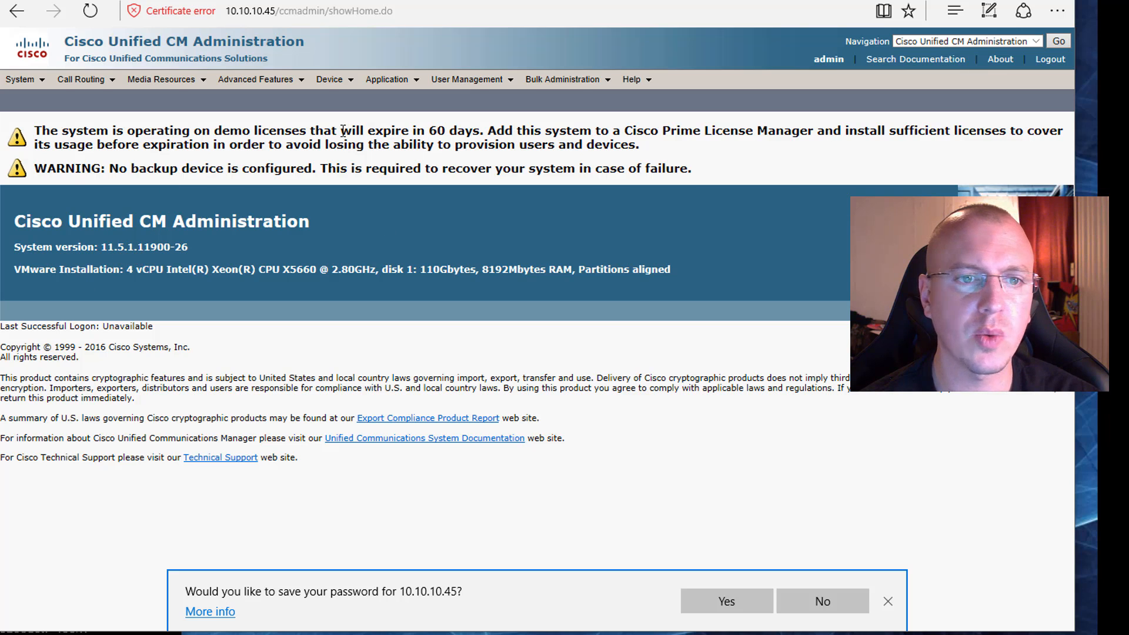
pyautogui.moveTo(343, 130); pyautogui.dragTo(517, 132)
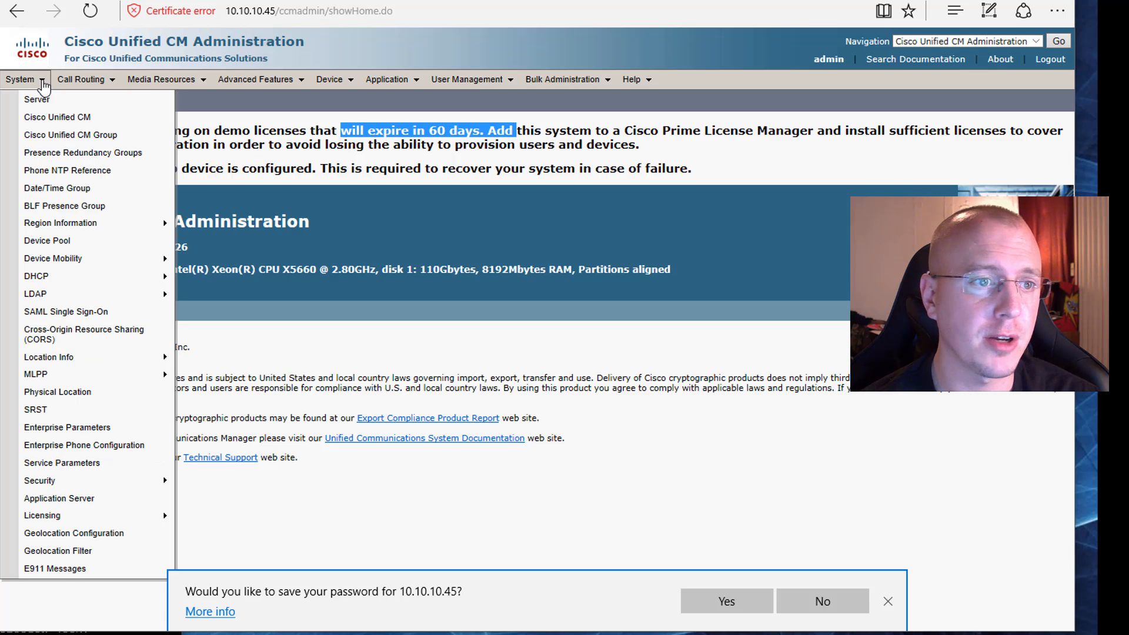
# Step: Find the CUCM publisher in the server list, set its Host Name/IP Address to 10.10.10.45 and save it
pyautogui.click(36, 99)
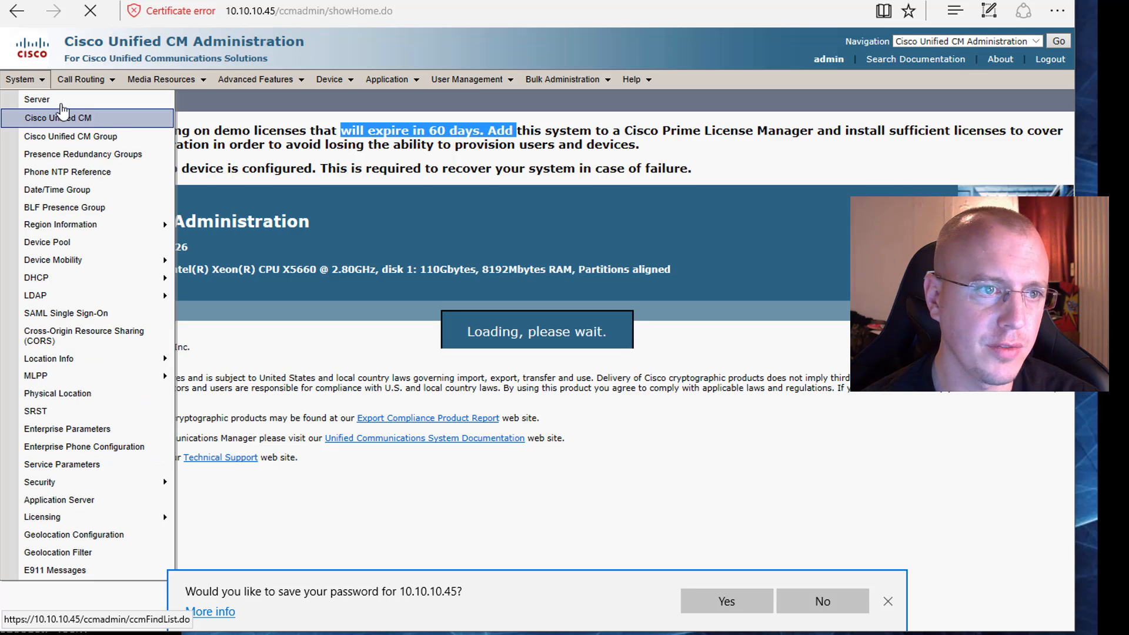
pyautogui.click(408, 183)
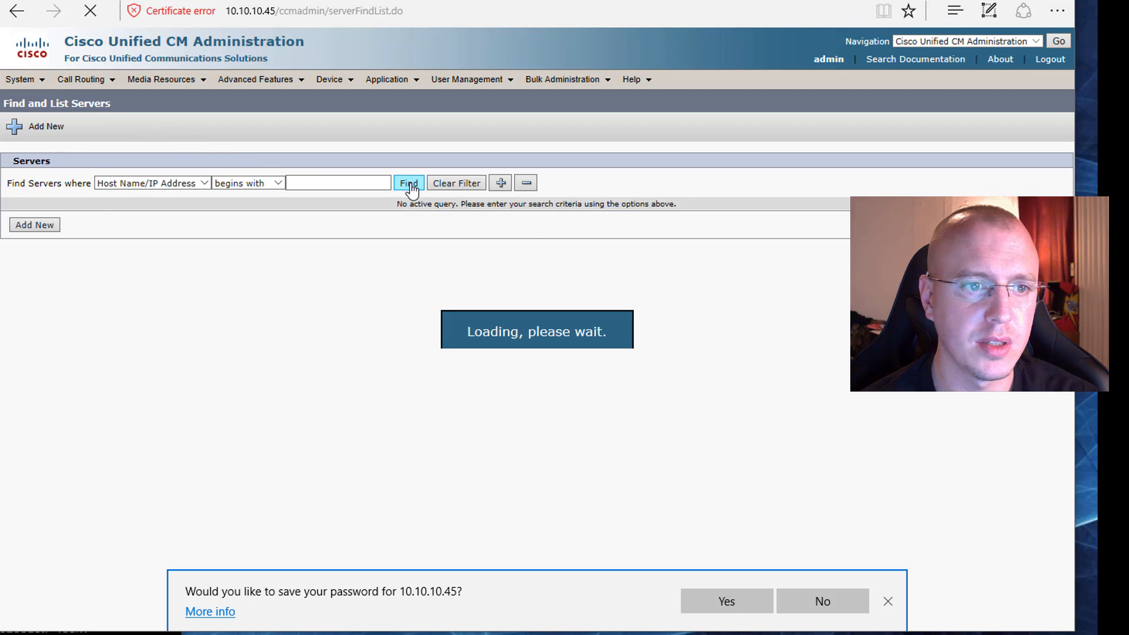
pyautogui.click(35, 278)
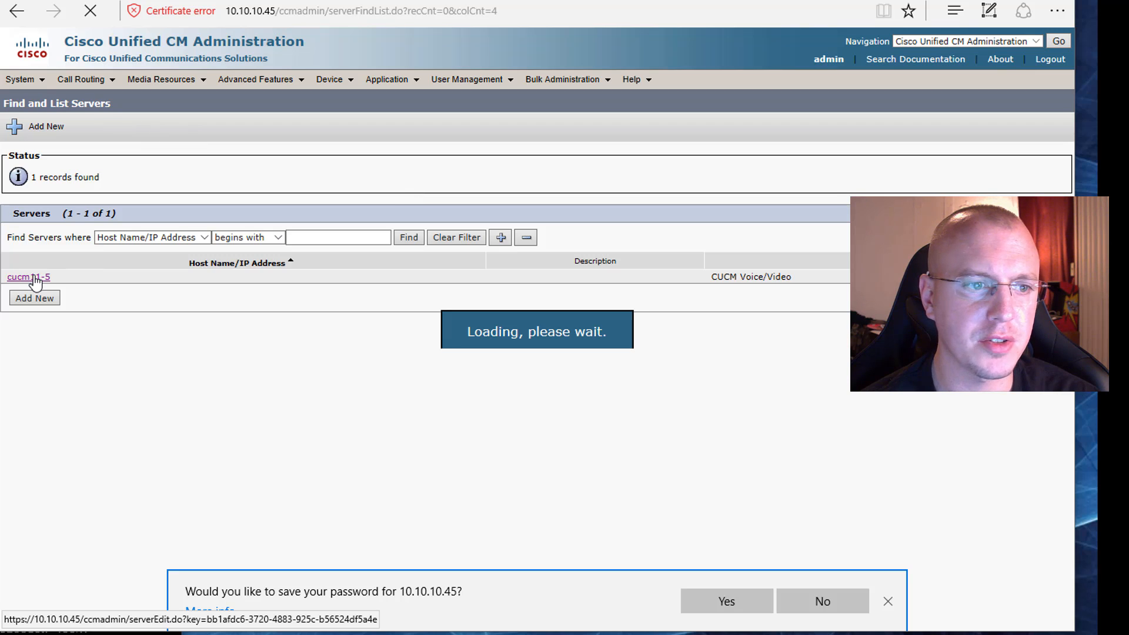
pyautogui.tripleClick(216, 255)
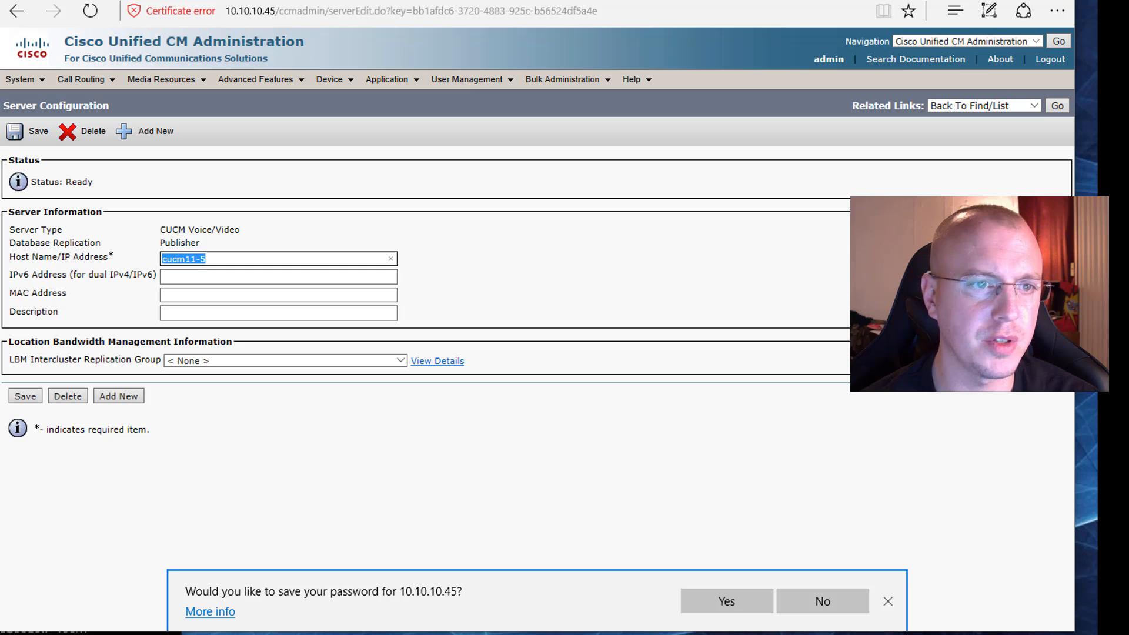
pyautogui.write('10.10.10.')
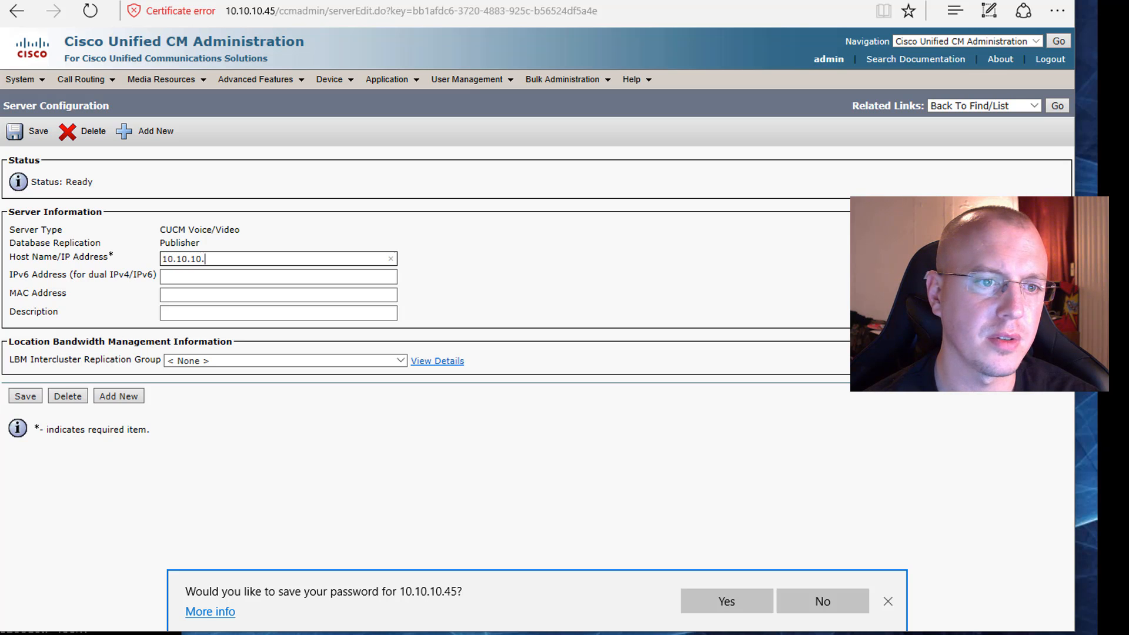
pyautogui.write('45')
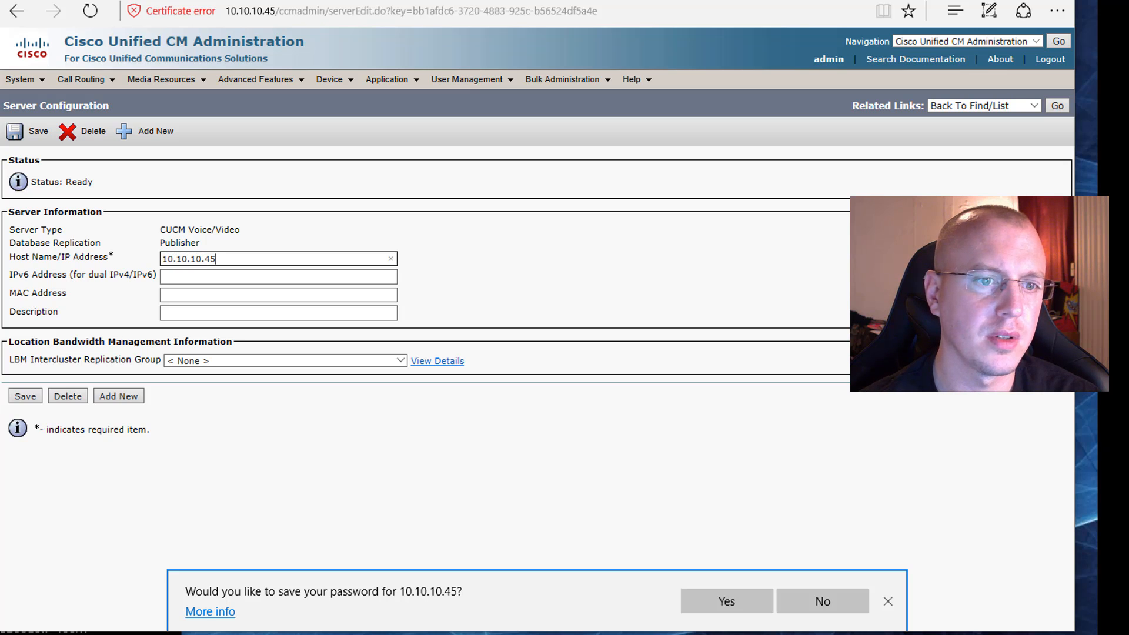
pyautogui.click(19, 398)
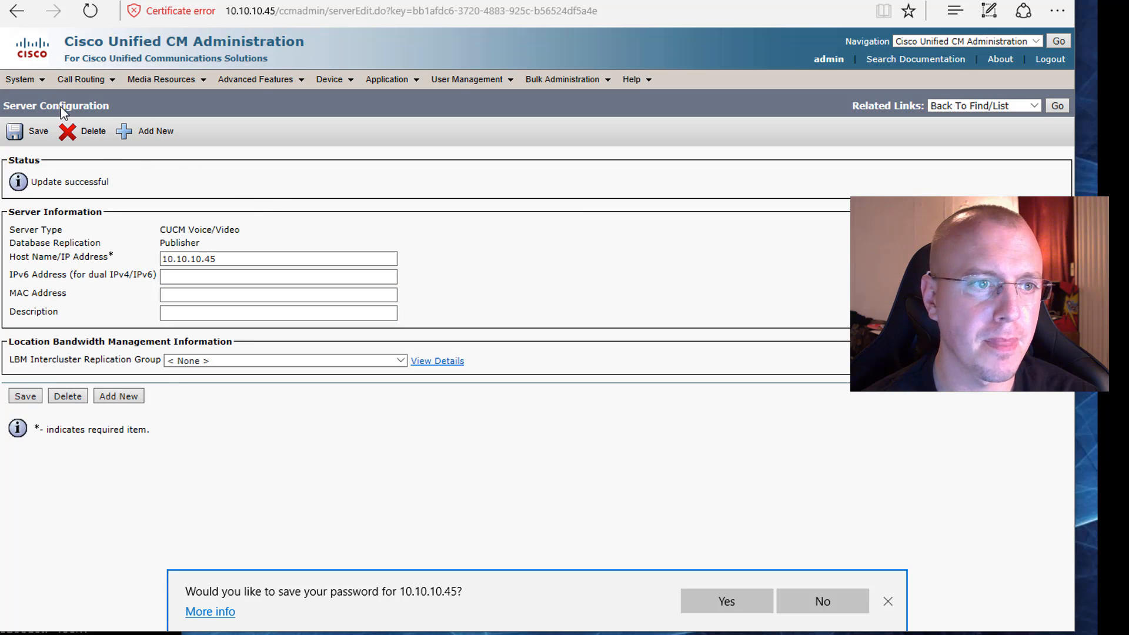
# Step: In Enterprise Parameters, replace the host name with 10.10.10.45 in the URL Authentication and URL Directories parameters and save
pyautogui.moveTo(38, 79)
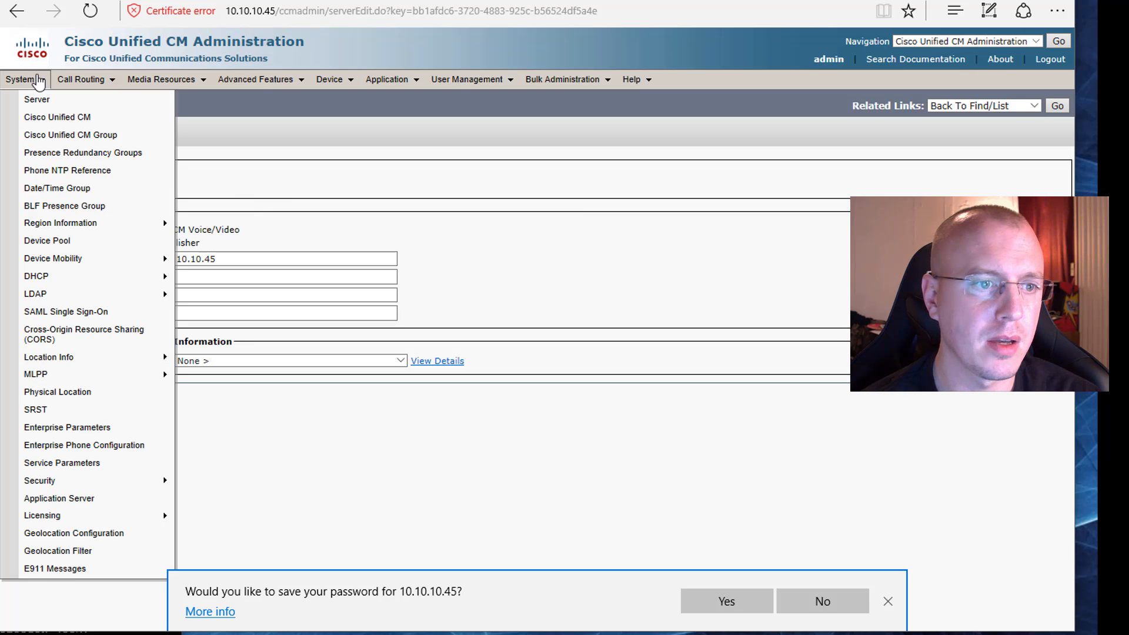
pyautogui.click(146, 435)
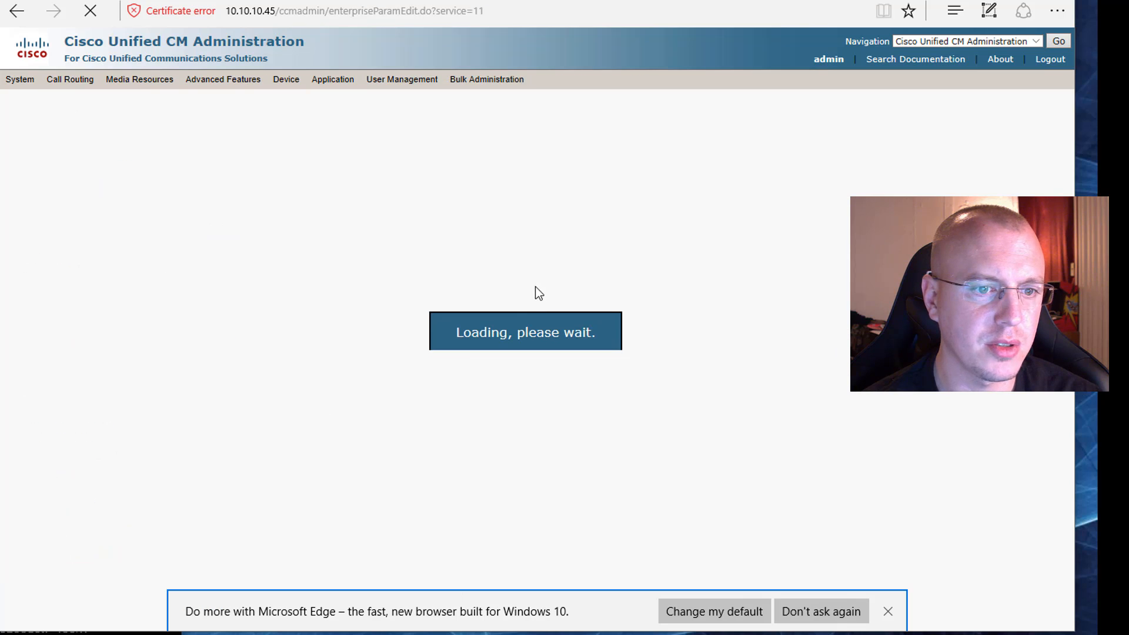
pyautogui.moveTo(1070, 200); pyautogui.dragTo(1070, 386)
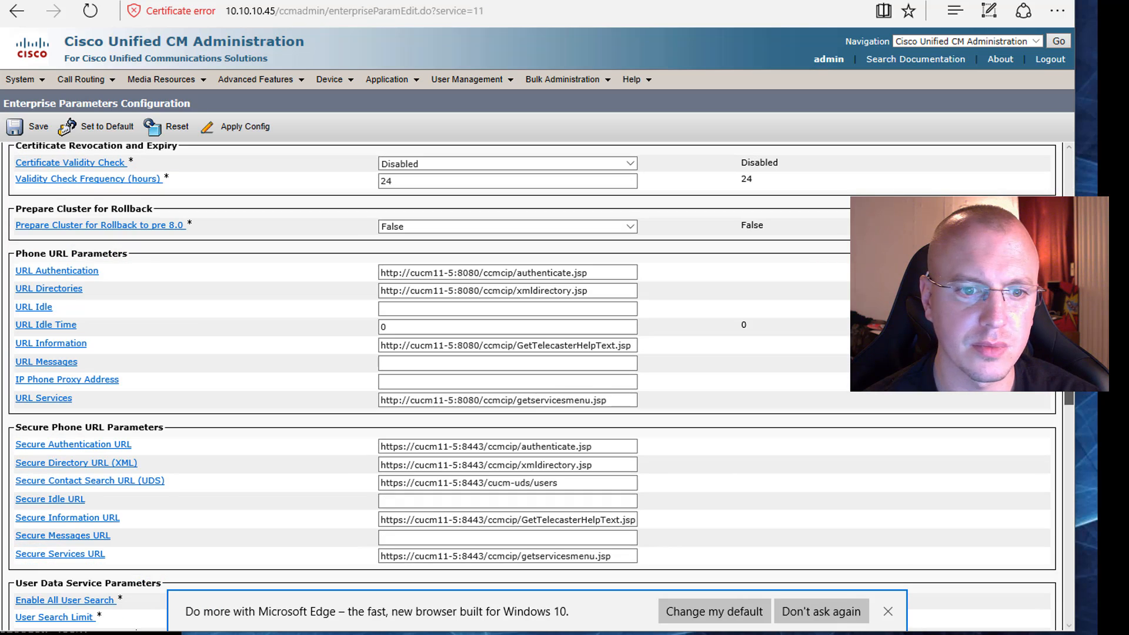
pyautogui.moveTo(411, 275); pyautogui.dragTo(450, 277)
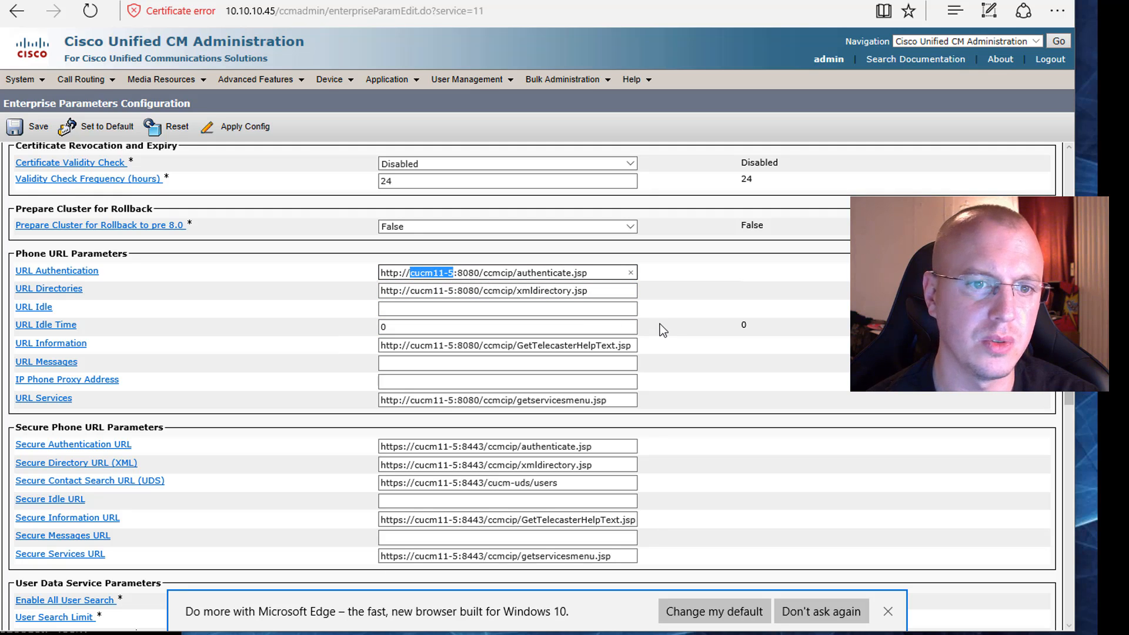
pyautogui.write('10.10.10.45')
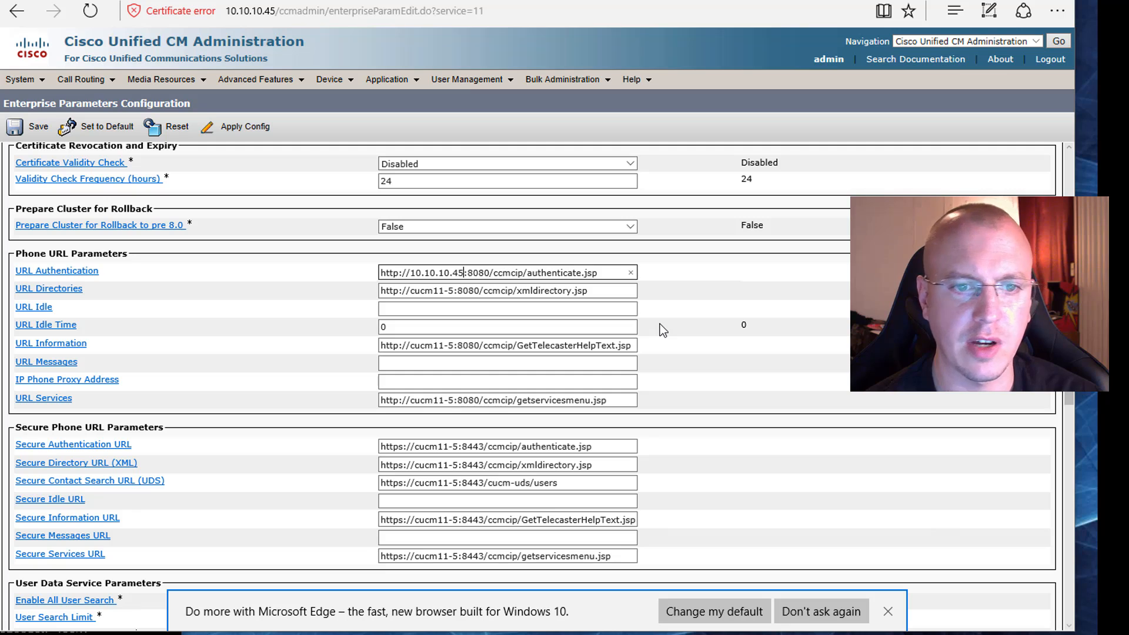
pyautogui.moveTo(411, 290); pyautogui.dragTo(455, 294)
pyautogui.write('10.10.')
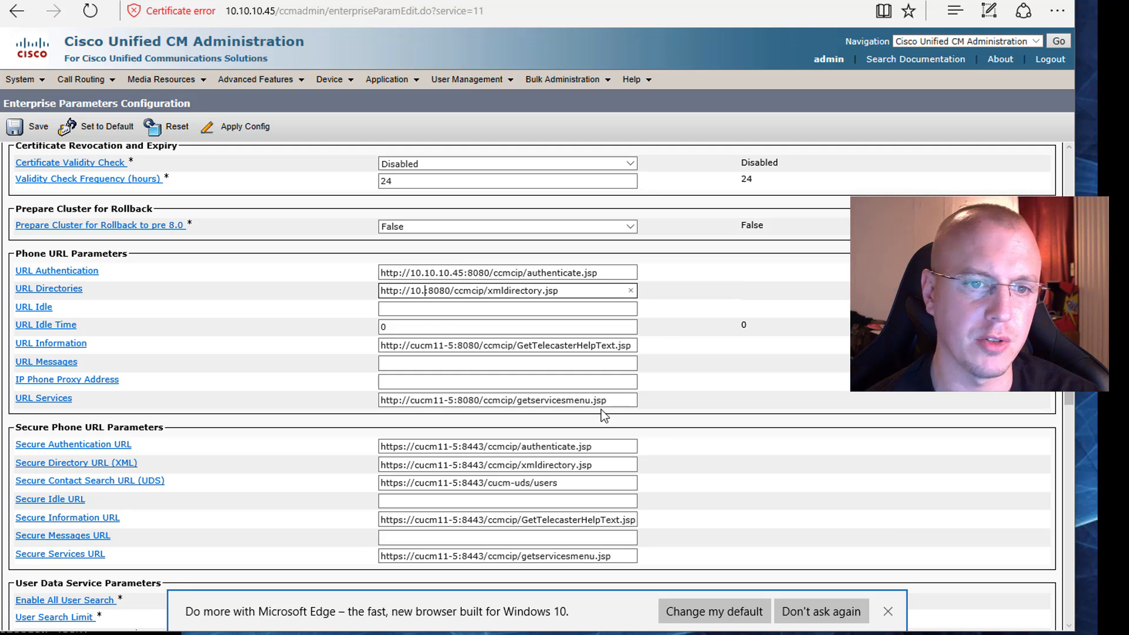
pyautogui.write('10.45')
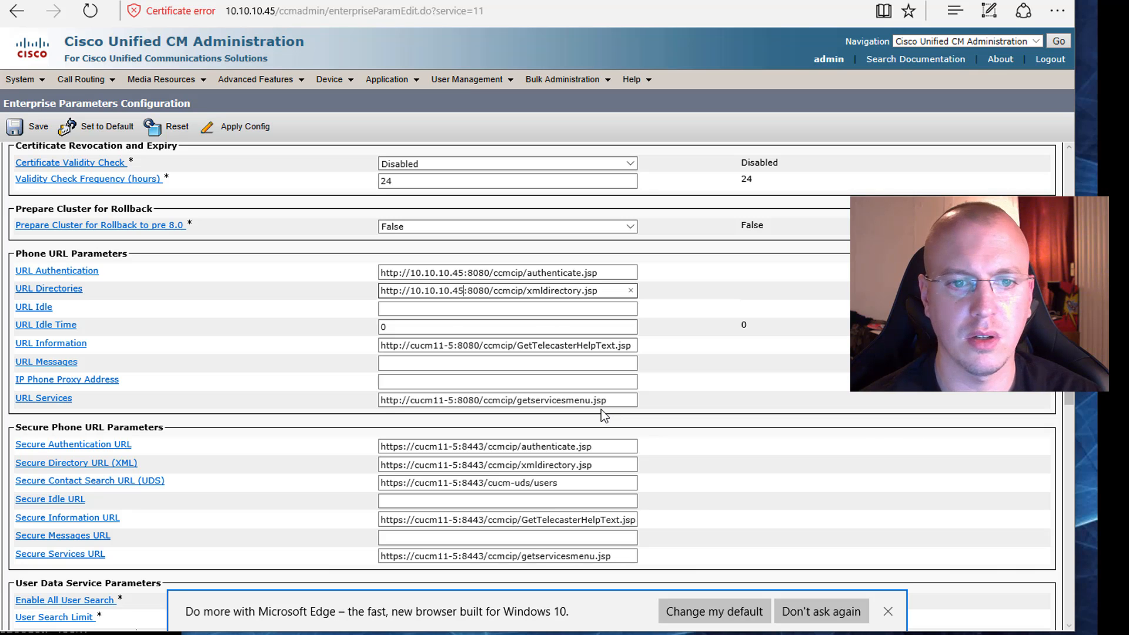
pyautogui.scroll(6, 617, 393)
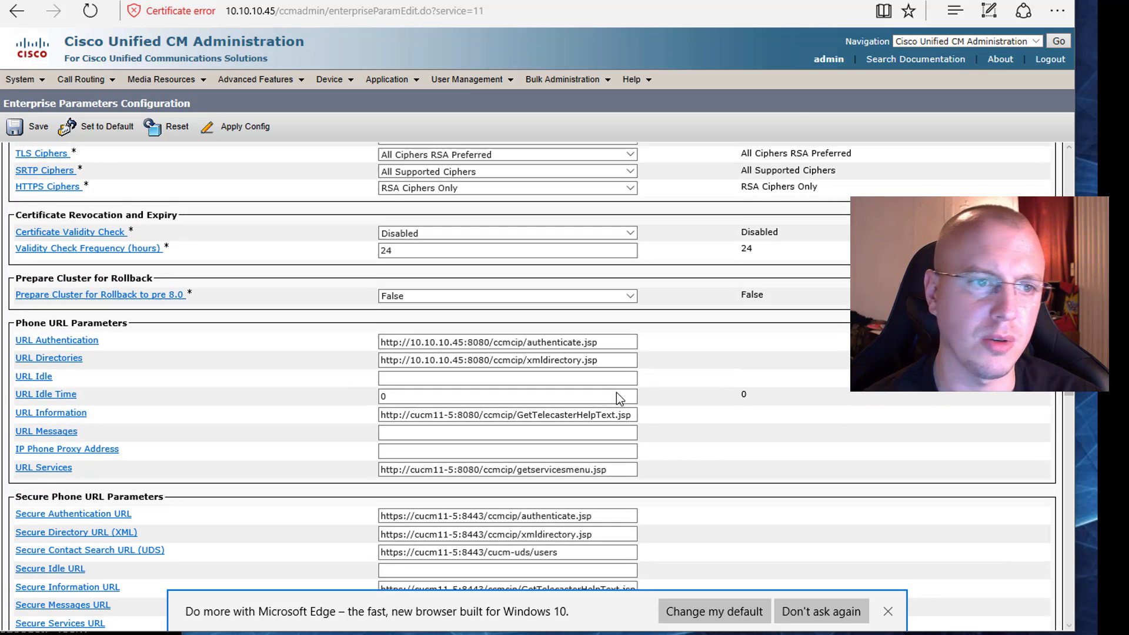
pyautogui.click(15, 127)
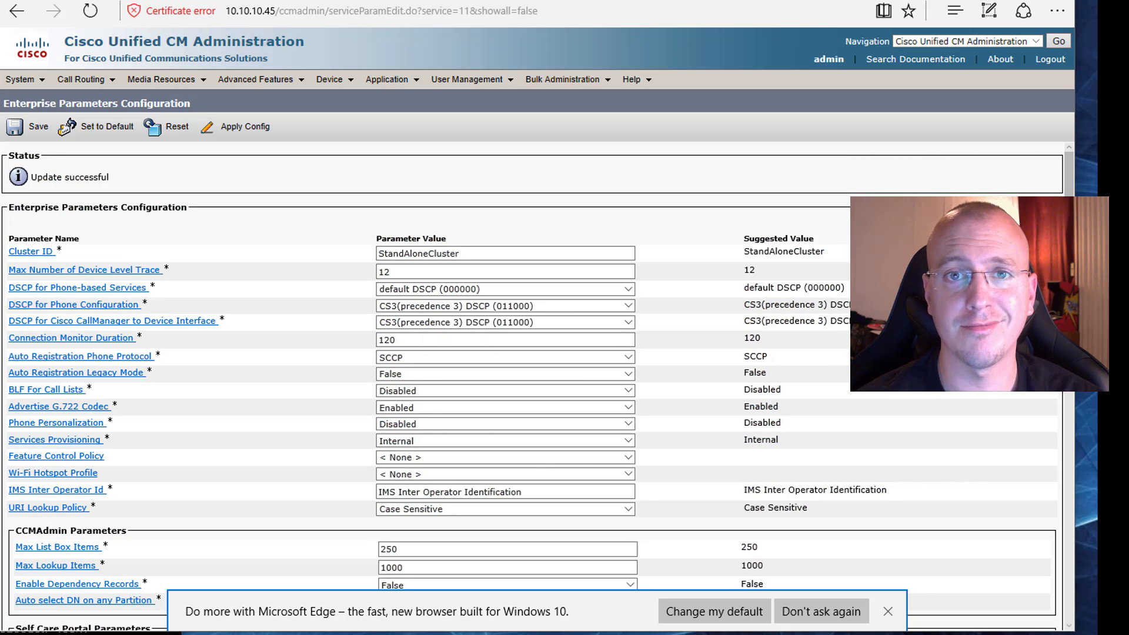
# Step: Switch from CM Administration to Cisco Unified Serviceability and open Service Activation for server 10.10.10.45
pyautogui.click(973, 41)
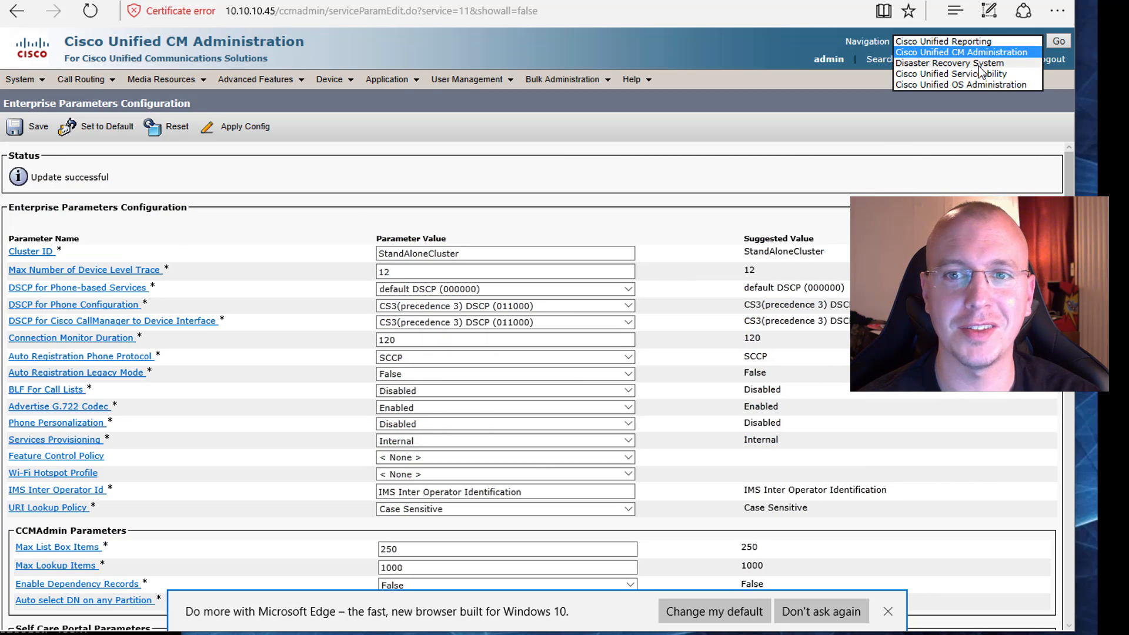
pyautogui.click(1031, 74)
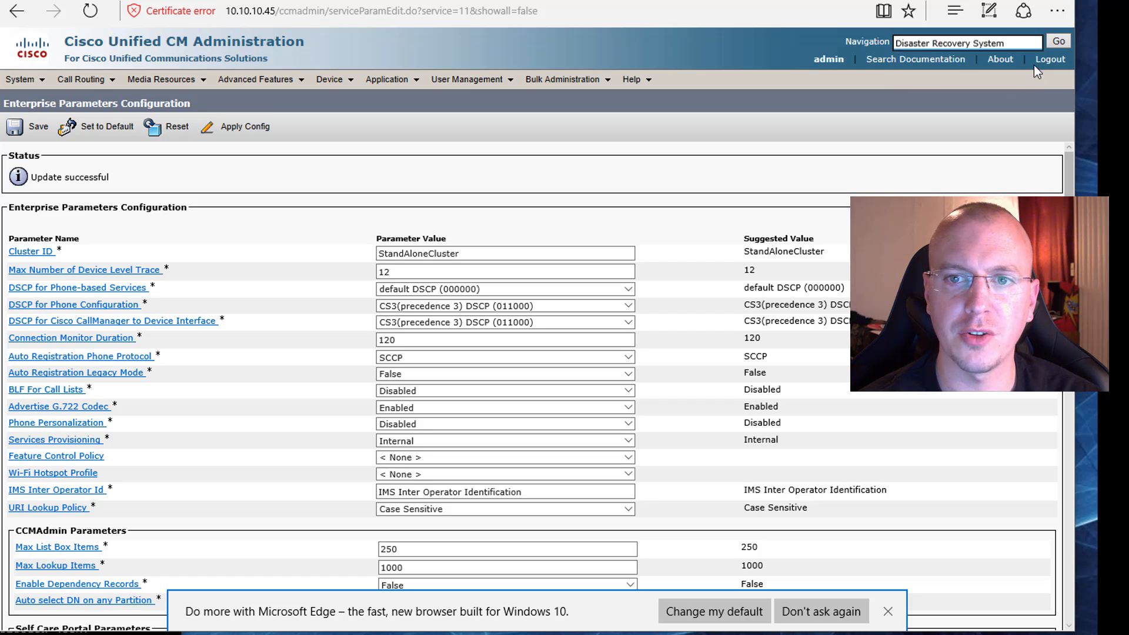
pyautogui.click(1058, 41)
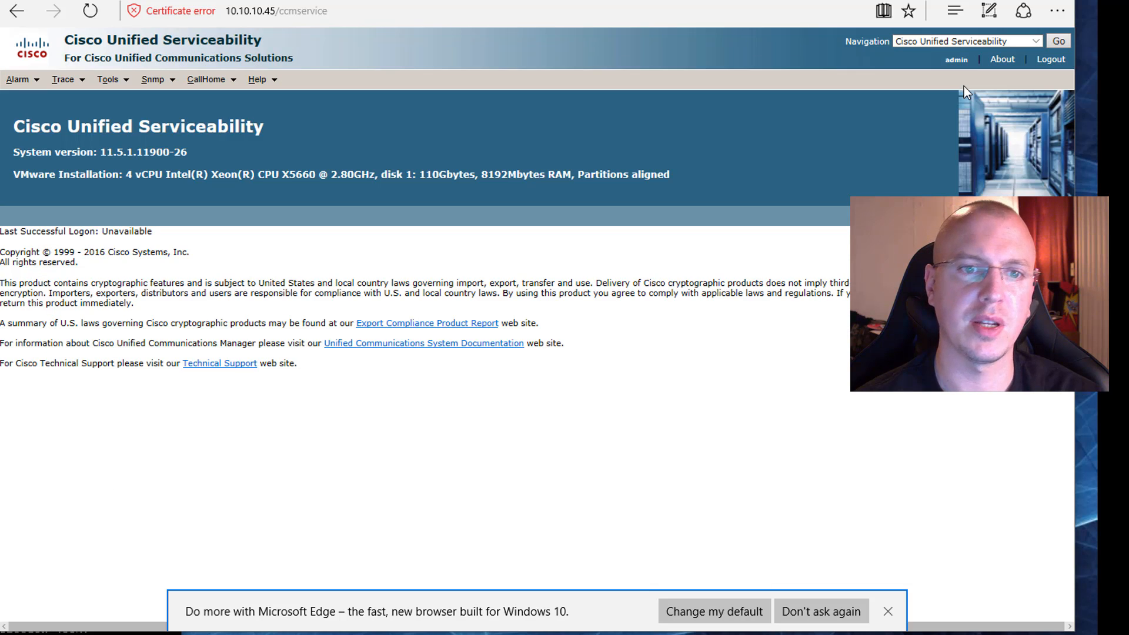
pyautogui.moveTo(111, 81)
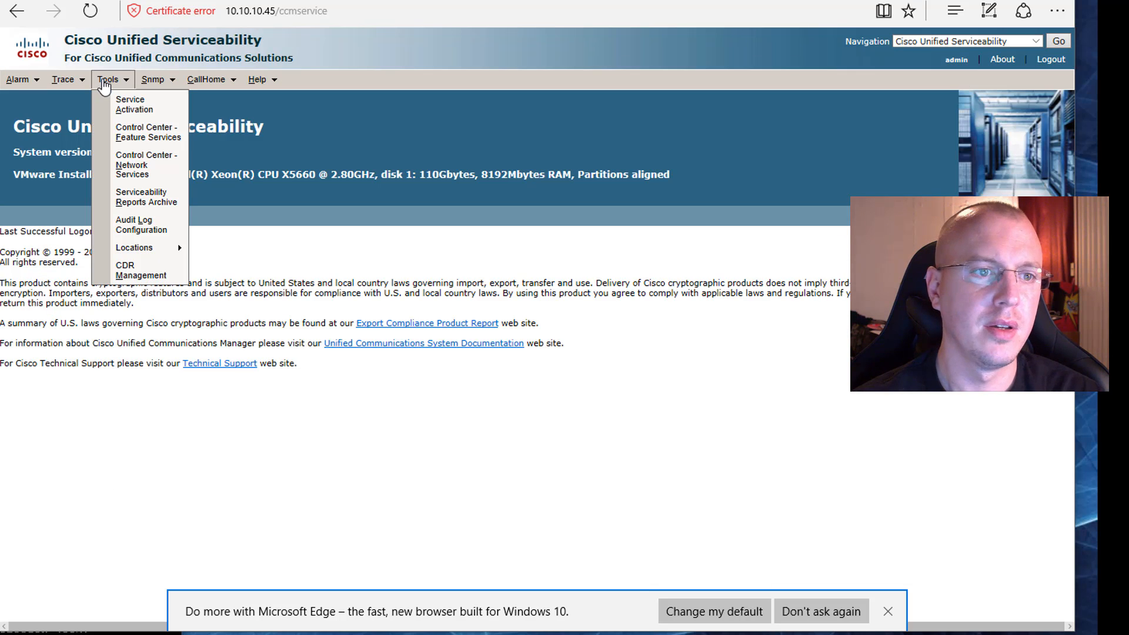
pyautogui.click(133, 105)
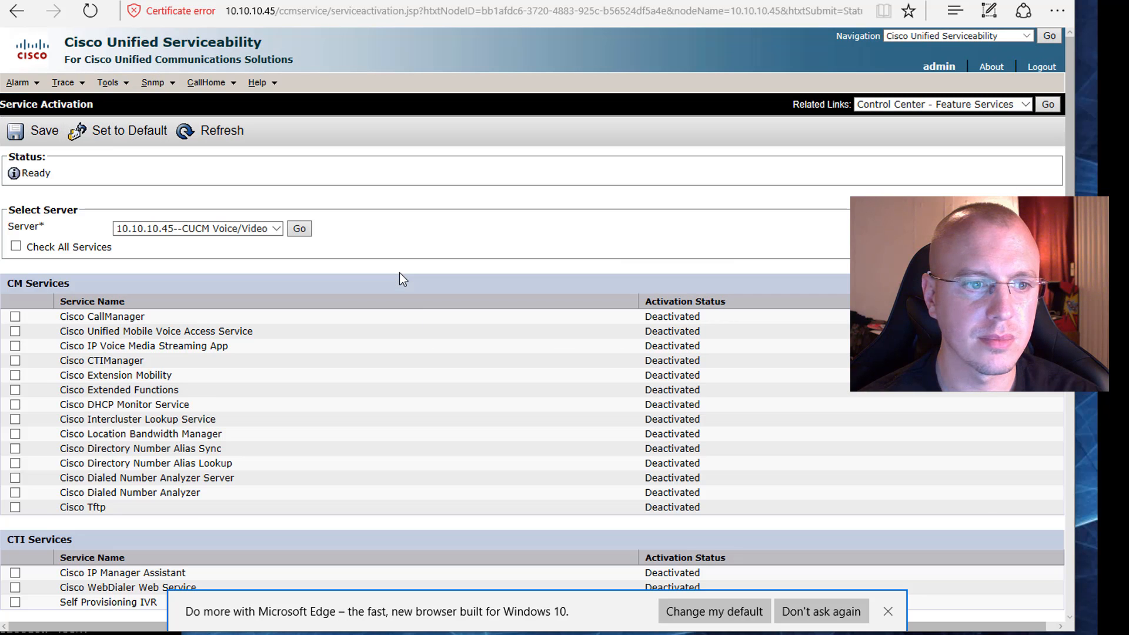
# Step: Select the Cisco CallManager and Cisco Tftp services for activation, save the selection and accept the activation notice
pyautogui.click(14, 316)
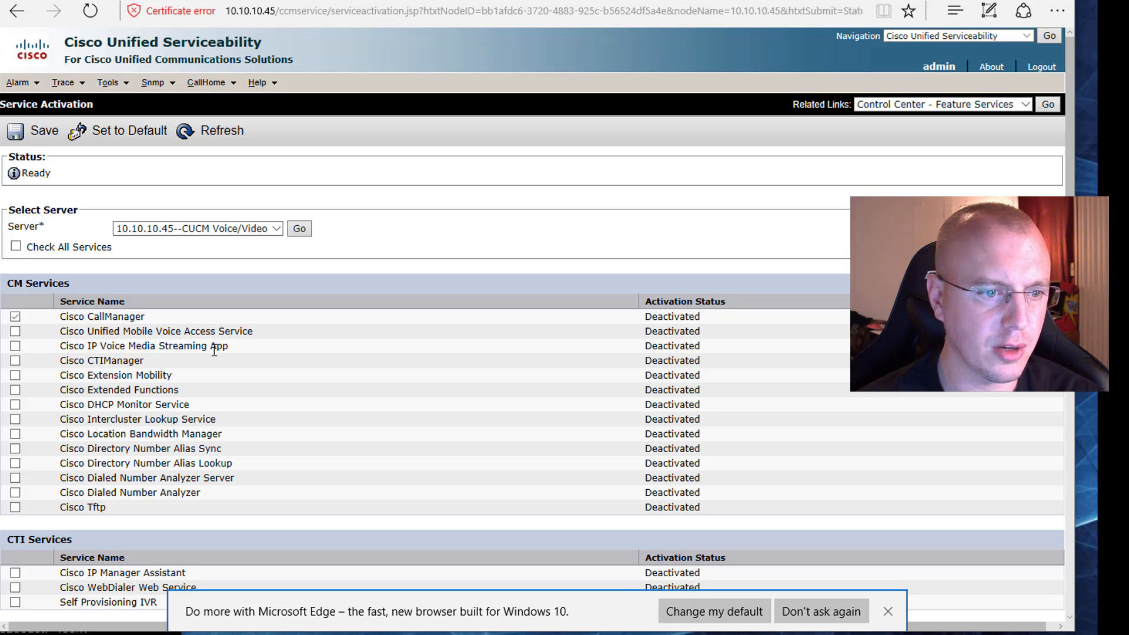
pyautogui.click(15, 507)
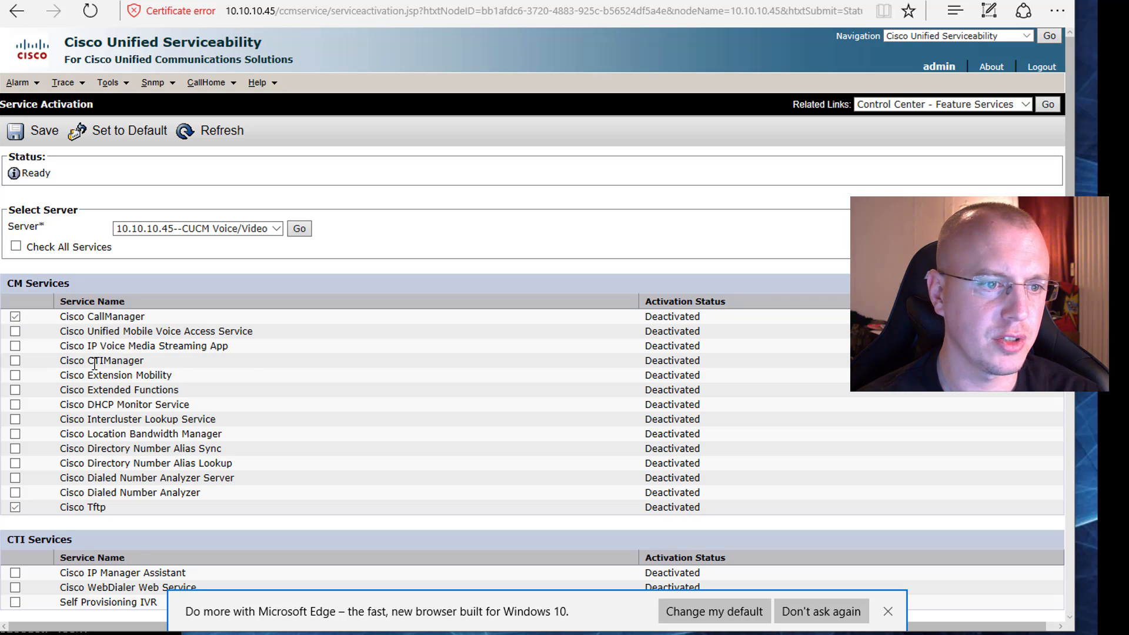
pyautogui.scroll(-6, 250, 355)
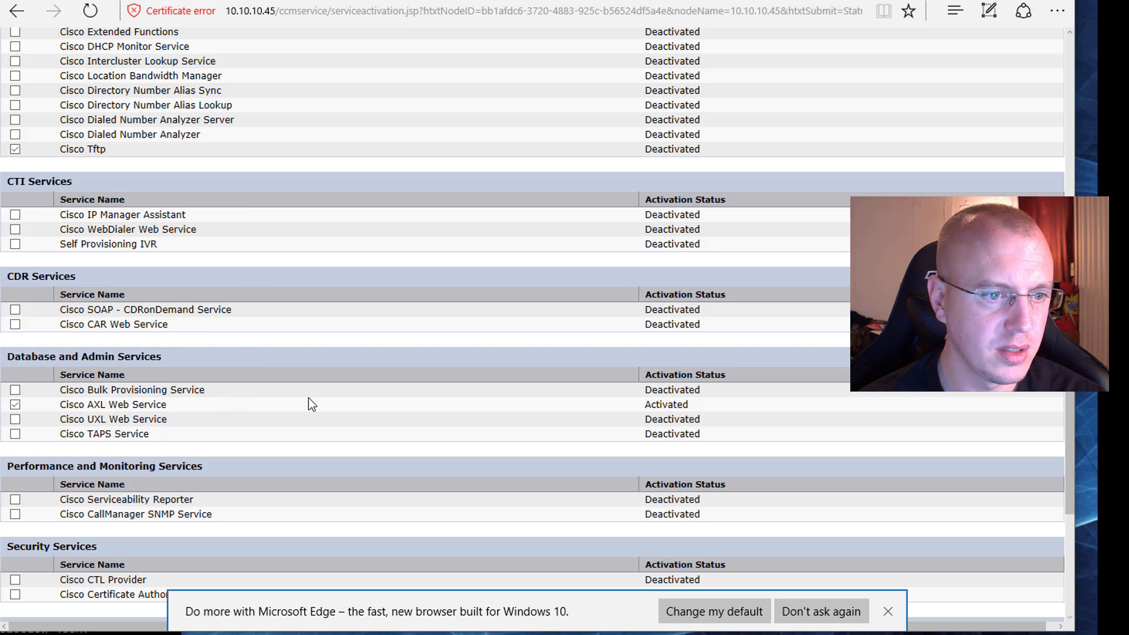
pyautogui.scroll(-4, 310, 403)
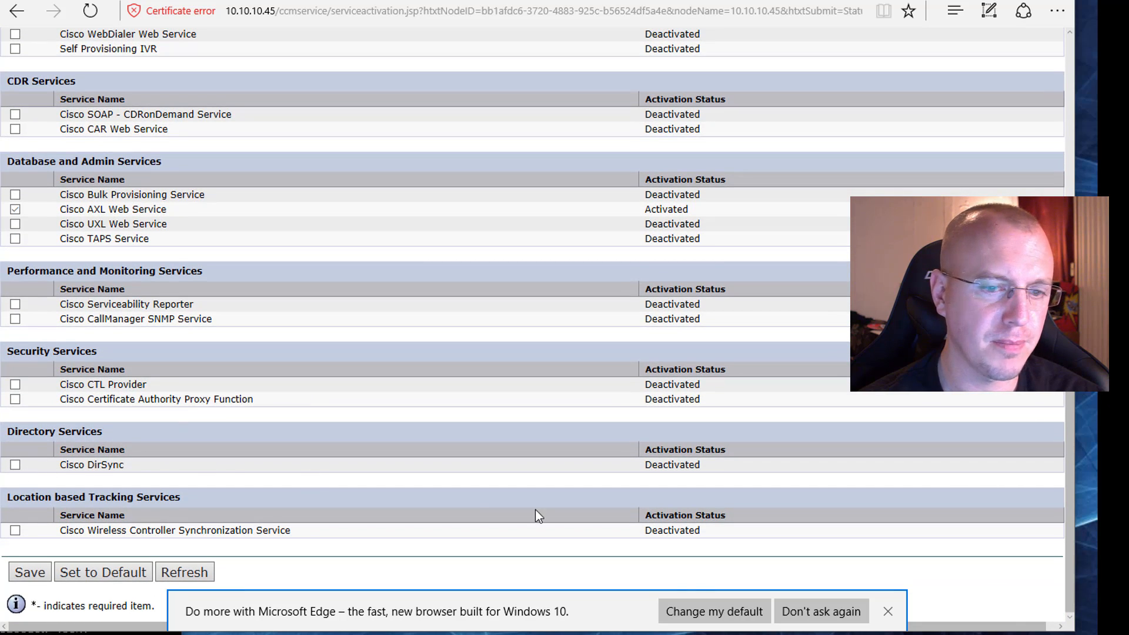
pyautogui.click(28, 572)
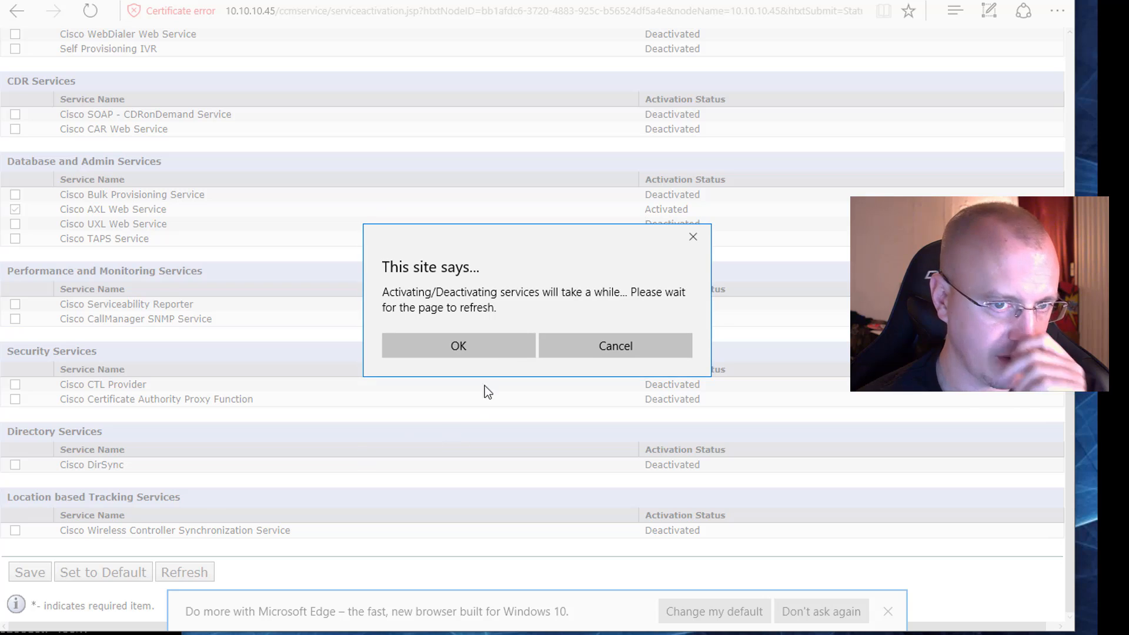
pyautogui.click(482, 354)
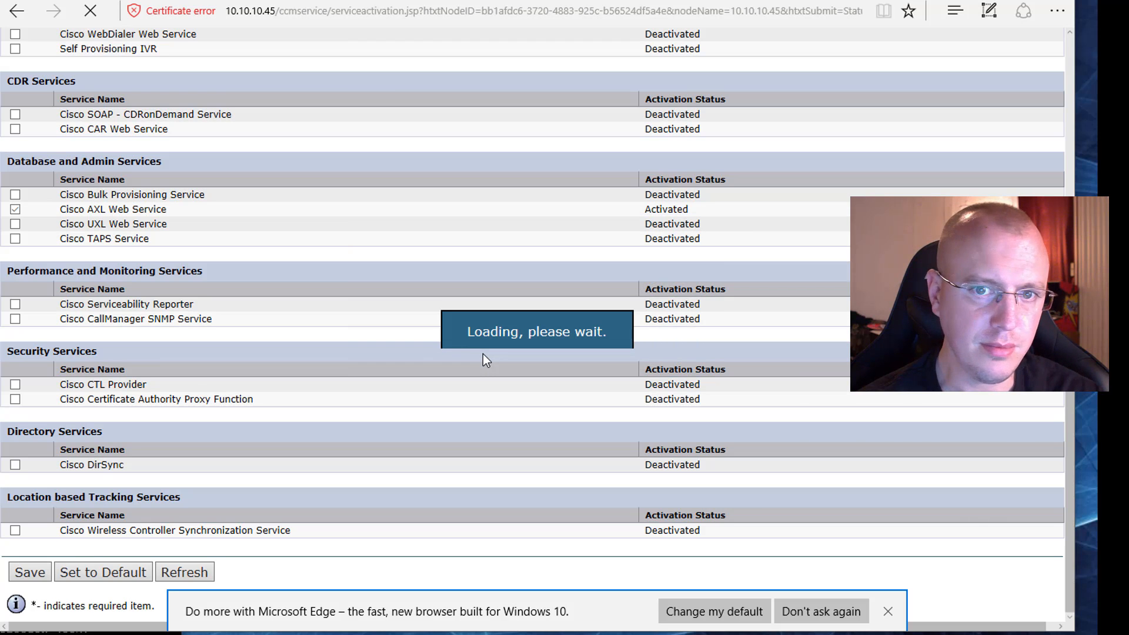